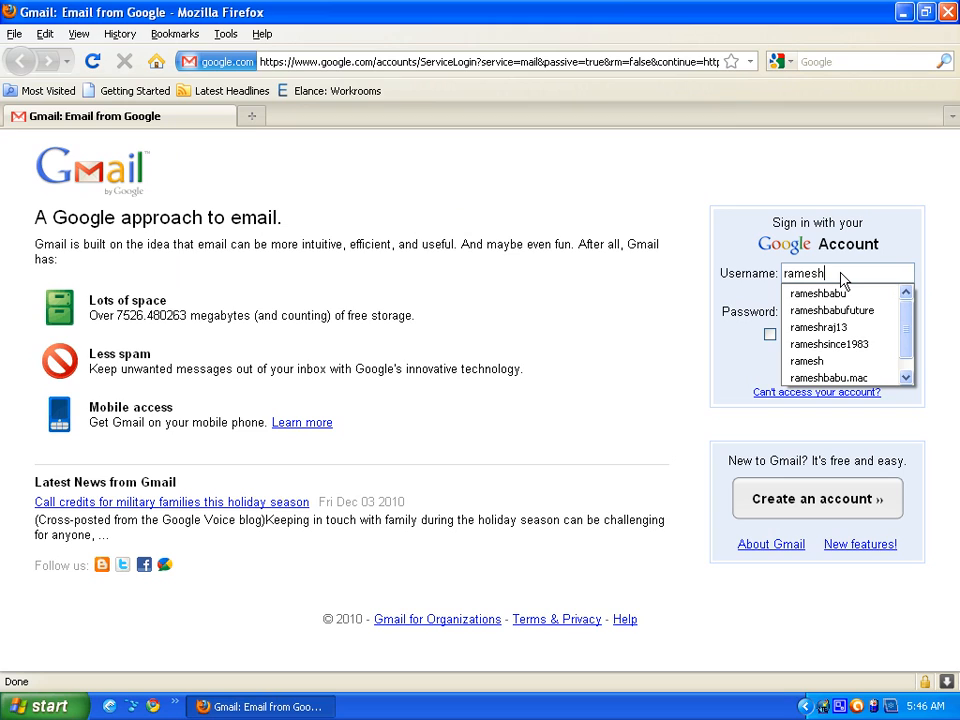
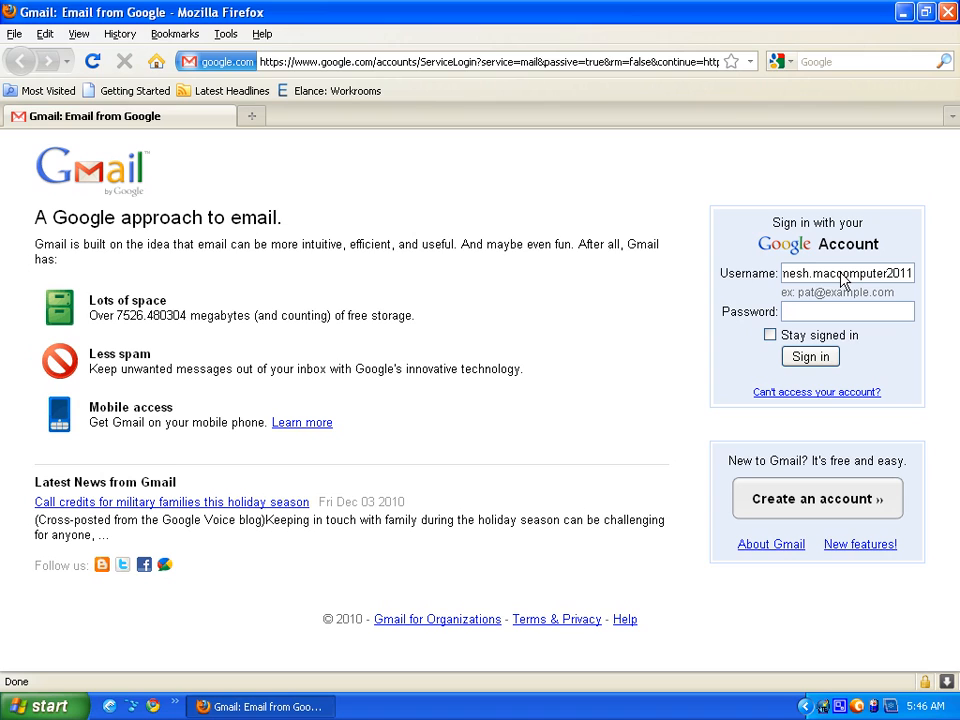
- Enter the account username on the sign-in page, moving the misplaced 'c' to its correct spot
{"action": "left_click_drag", "start_coordinate": [834, 273], "coordinate": [735, 272]}
{"action": "left_click_drag", "start_coordinate": [825, 265], "coordinate": [866, 273]}
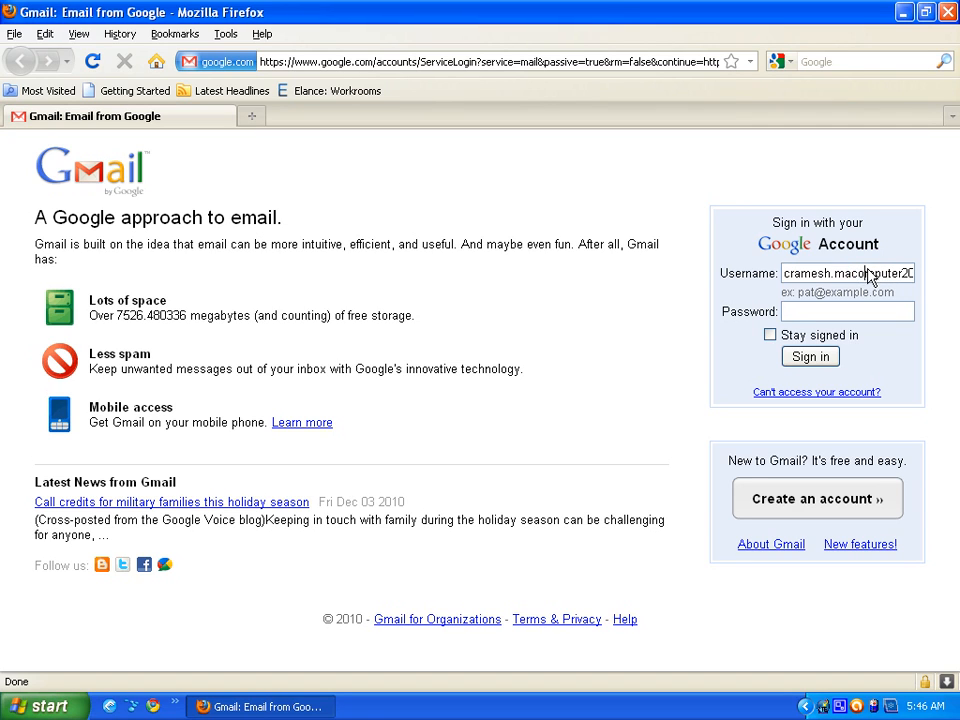
{"action": "left_click", "coordinate": [789, 278]}
{"action": "key", "text": "BackSpace"}
{"action": "type", "text": "c"}
{"action": "key", "text": "BackSpace"}
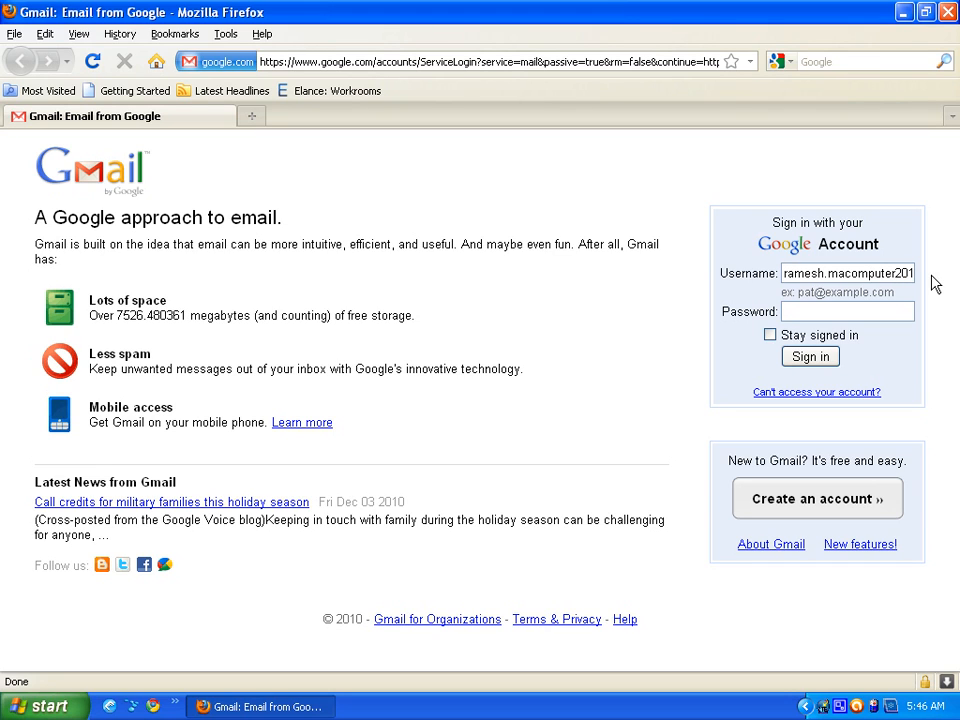
{"action": "left_click", "coordinate": [848, 280]}
{"action": "type", "text": "c"}
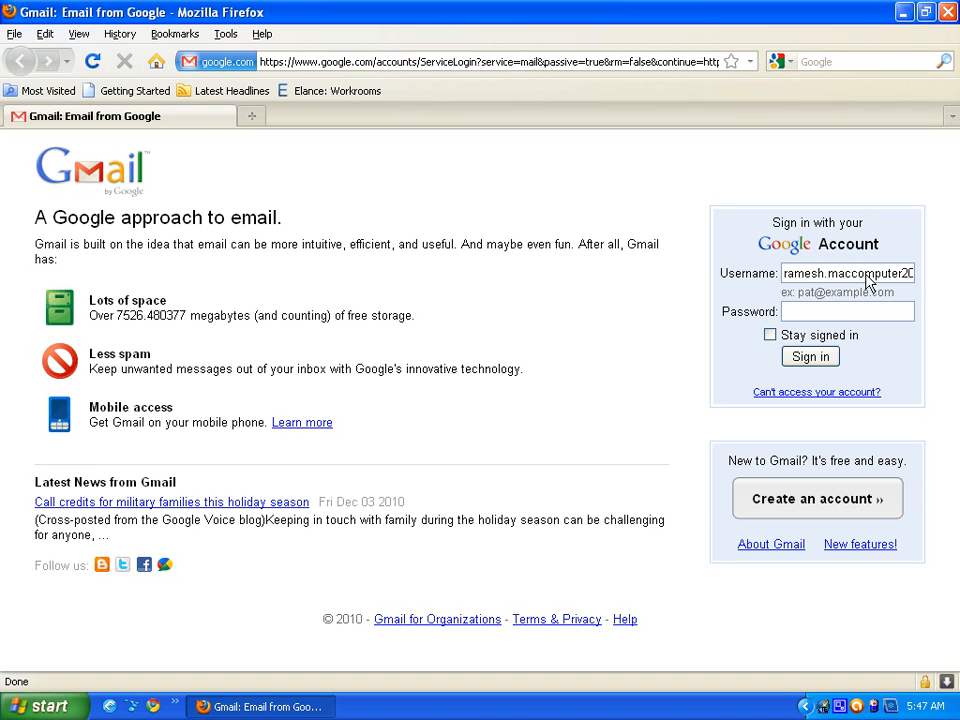
{"action": "key", "text": "Right"}
{"action": "key", "text": "Right"}
{"action": "key", "text": "Right"}
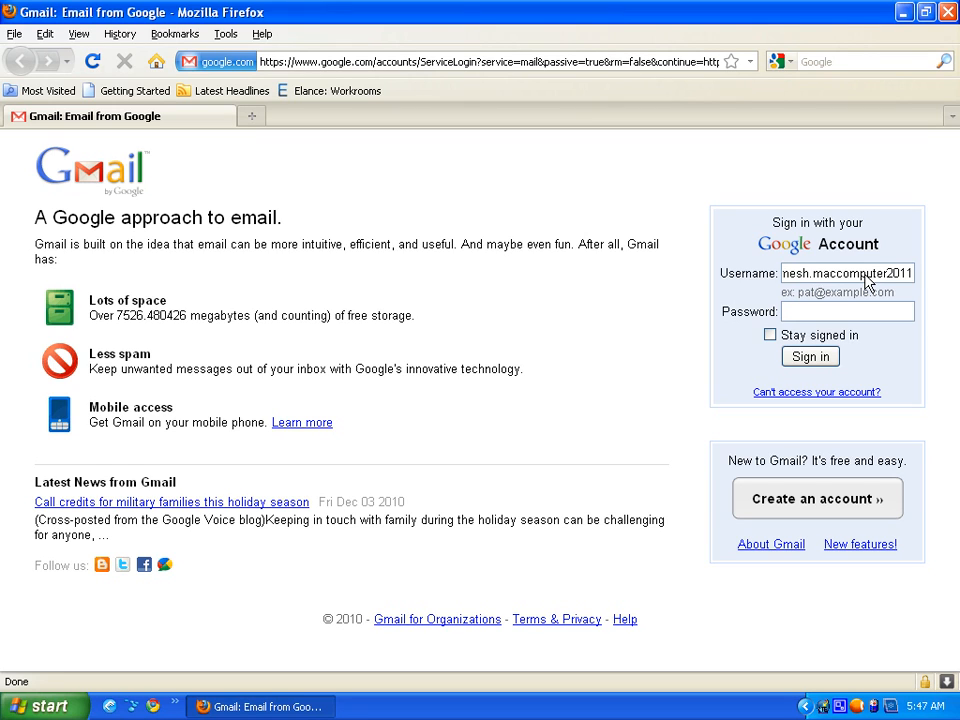
{"action": "key", "text": "Tab"}
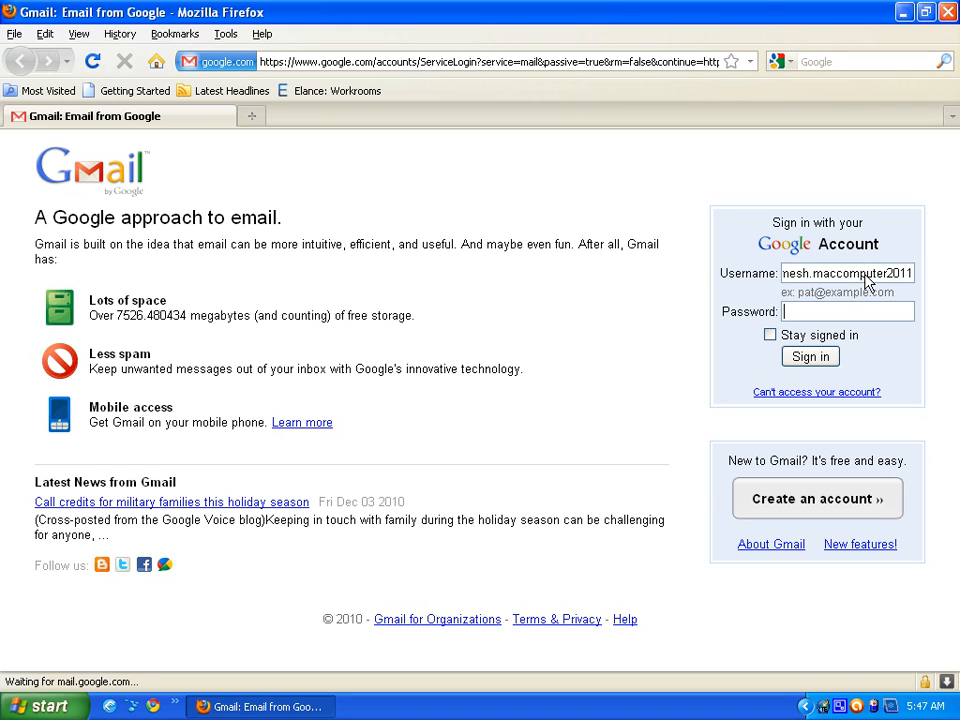
- Type the account password and sign in to reach the four-message inbox
{"action": "type", "text": "••••"}
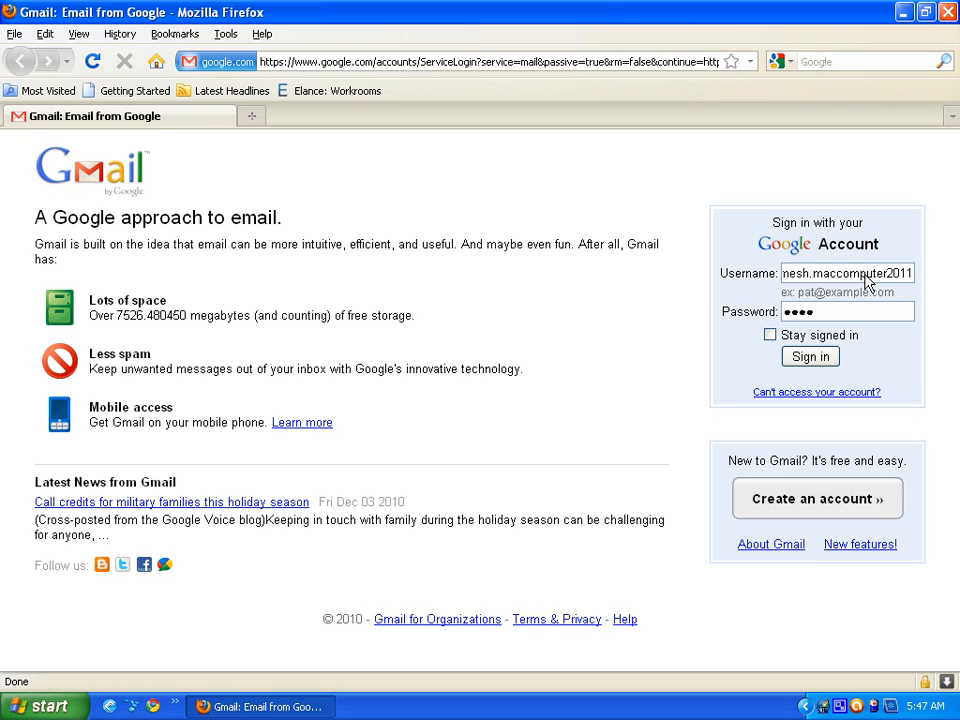
{"action": "type", "text": "••••"}
{"action": "left_click", "coordinate": [812, 358]}
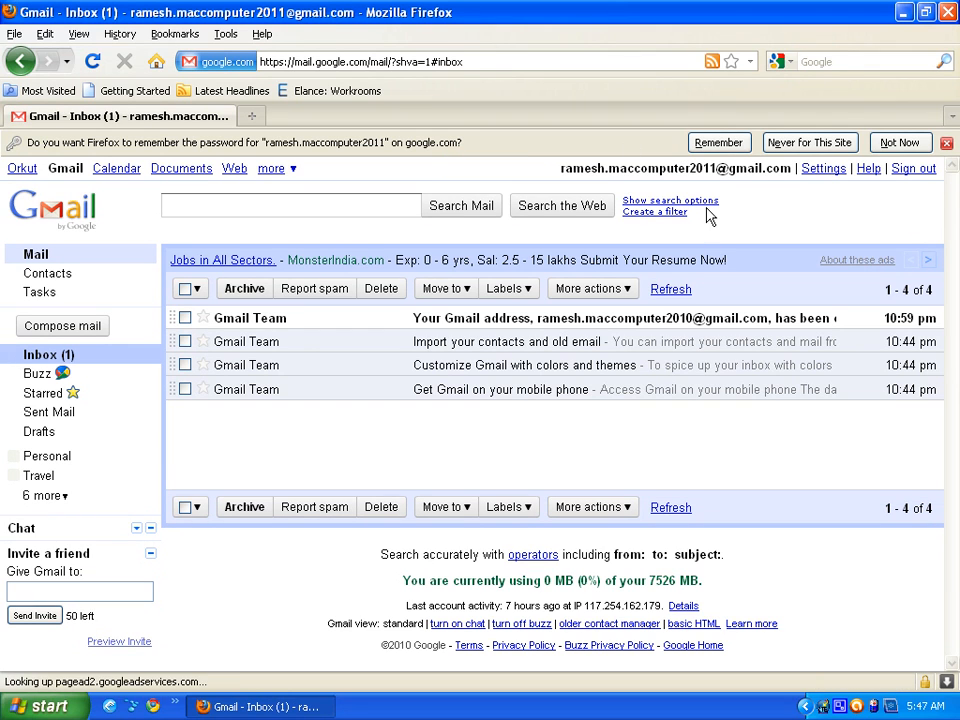
{"action": "left_click", "coordinate": [892, 147]}
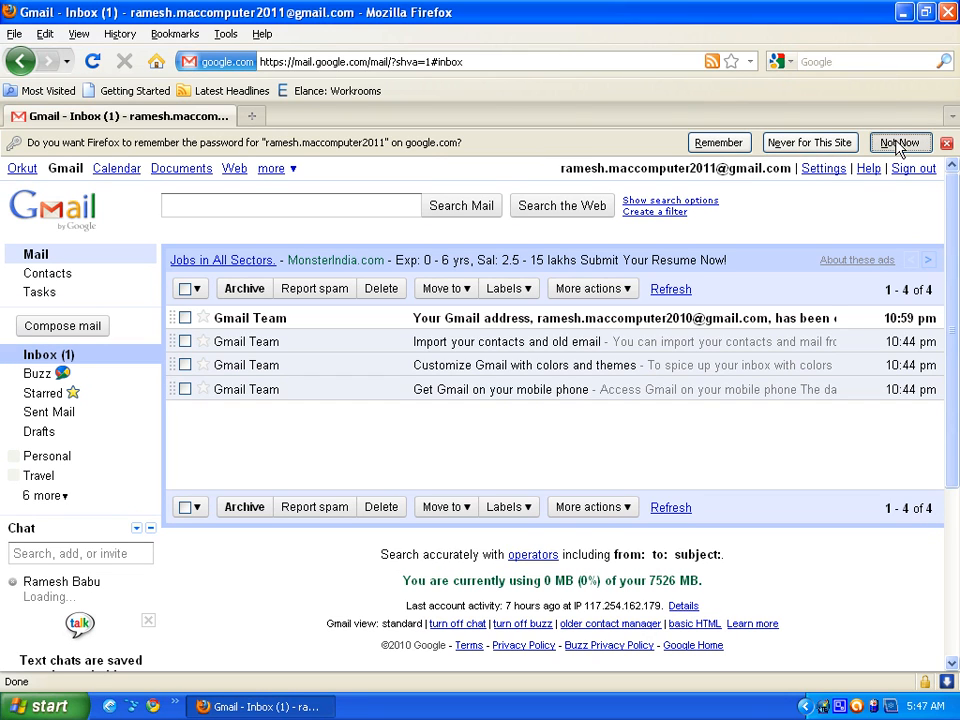
- Dismiss Firefox's remember-password bar, then tick and untick the first email's checkbox
{"action": "left_click", "coordinate": [901, 143]}
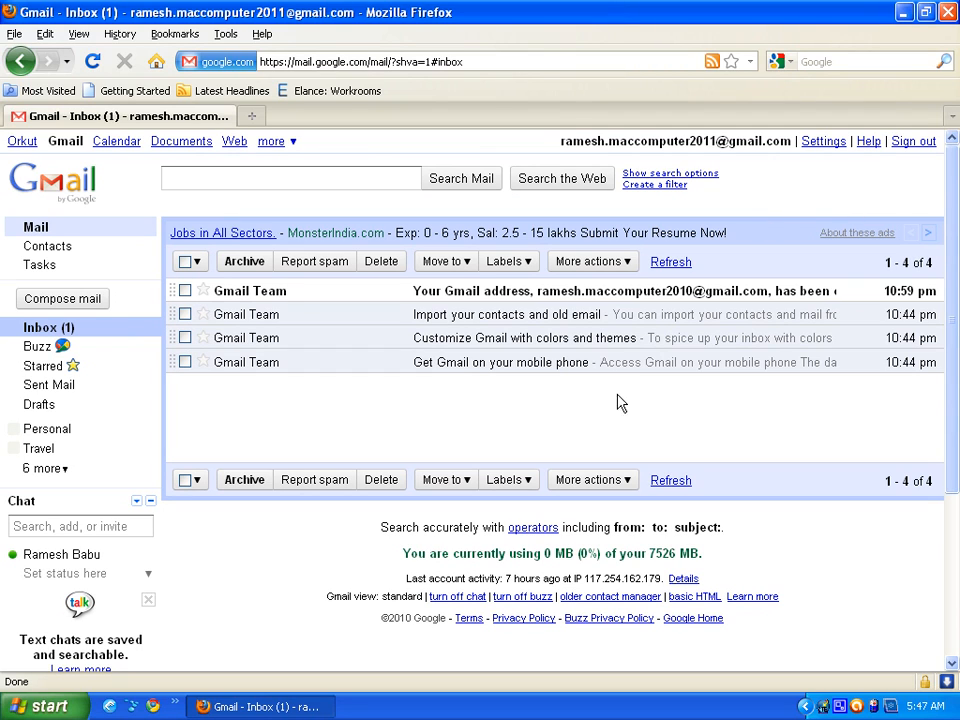
{"action": "left_click", "coordinate": [185, 291]}
{"action": "left_click", "coordinate": [186, 291]}
- Read the account-created and 'Import your contacts and old email' welcome messages, returning to the inbox
{"action": "left_click", "coordinate": [495, 290]}
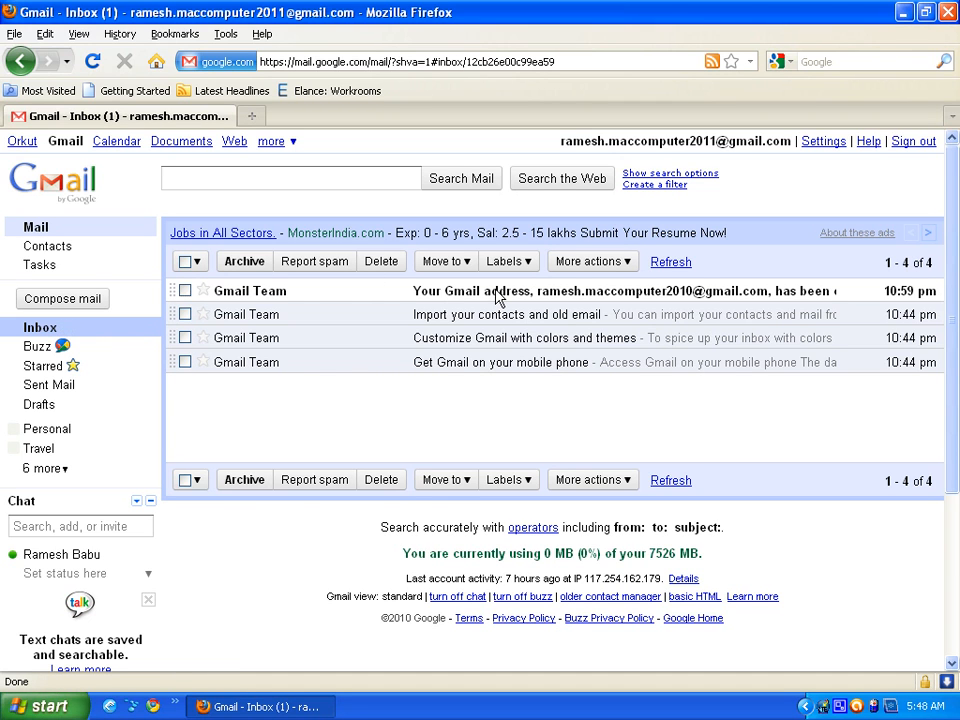
{"action": "scroll", "coordinate": [478, 360], "scroll_direction": "down", "scroll_amount": 4}
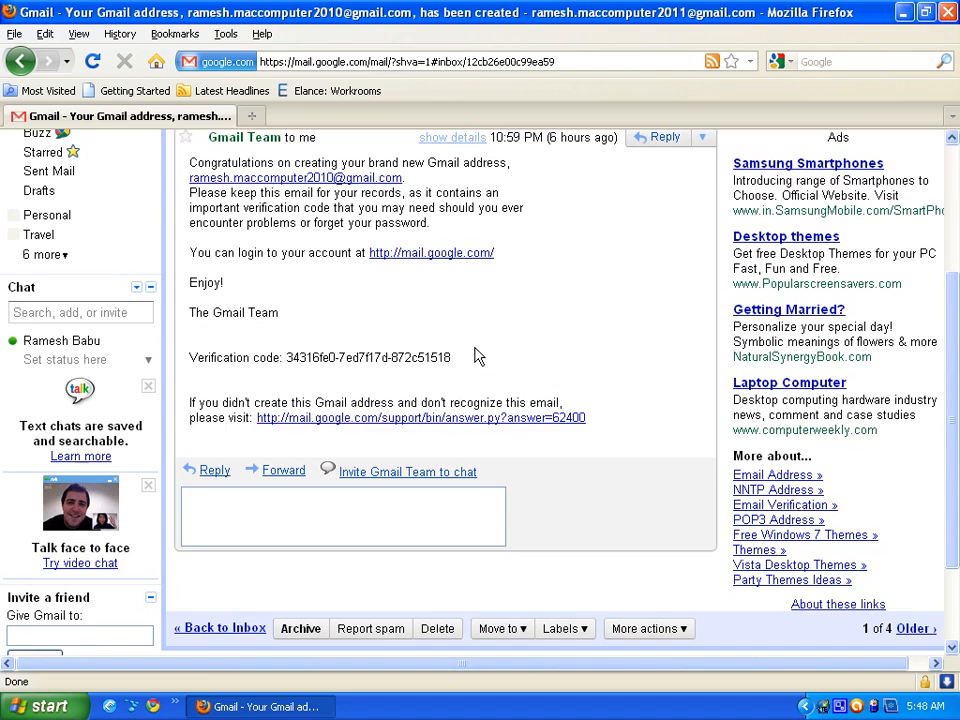
{"action": "scroll", "coordinate": [512, 318], "scroll_direction": "up", "scroll_amount": 4}
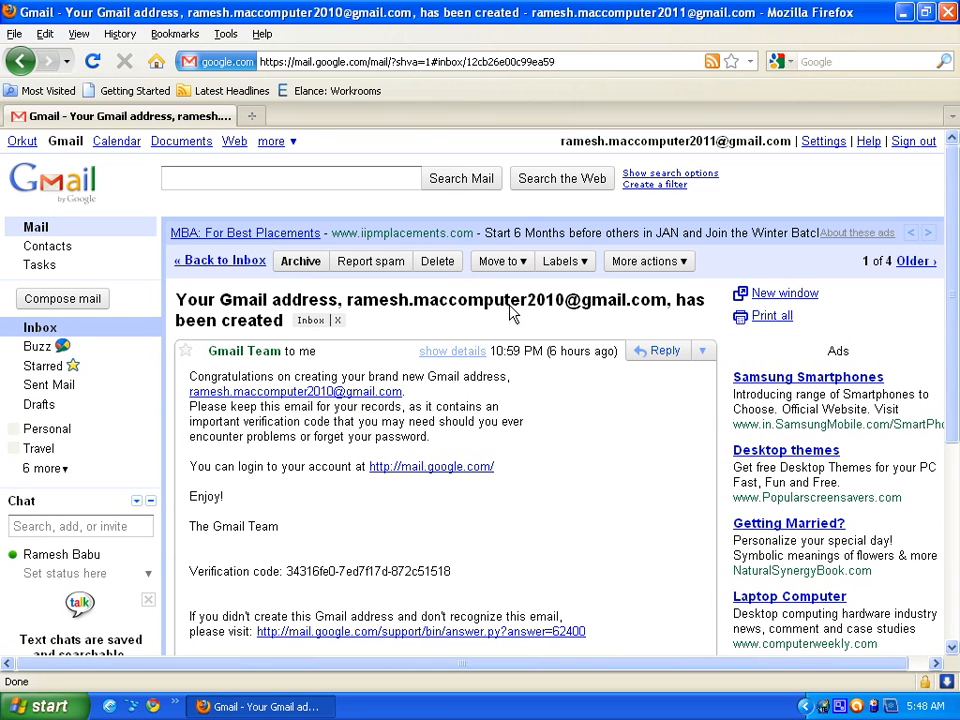
{"action": "left_click", "coordinate": [60, 333]}
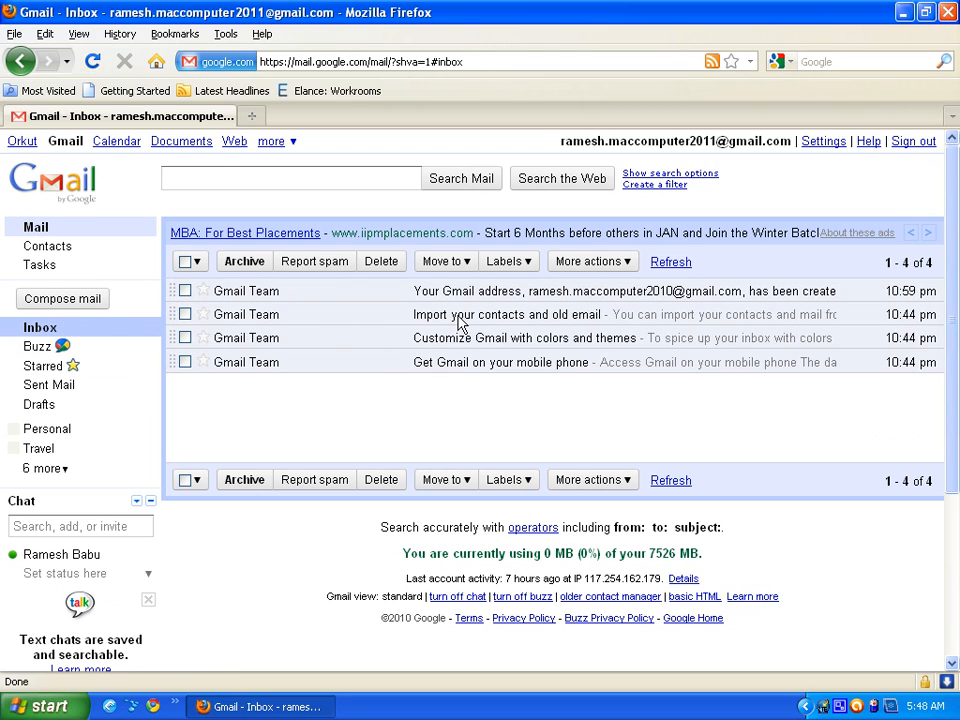
{"action": "left_click", "coordinate": [430, 316]}
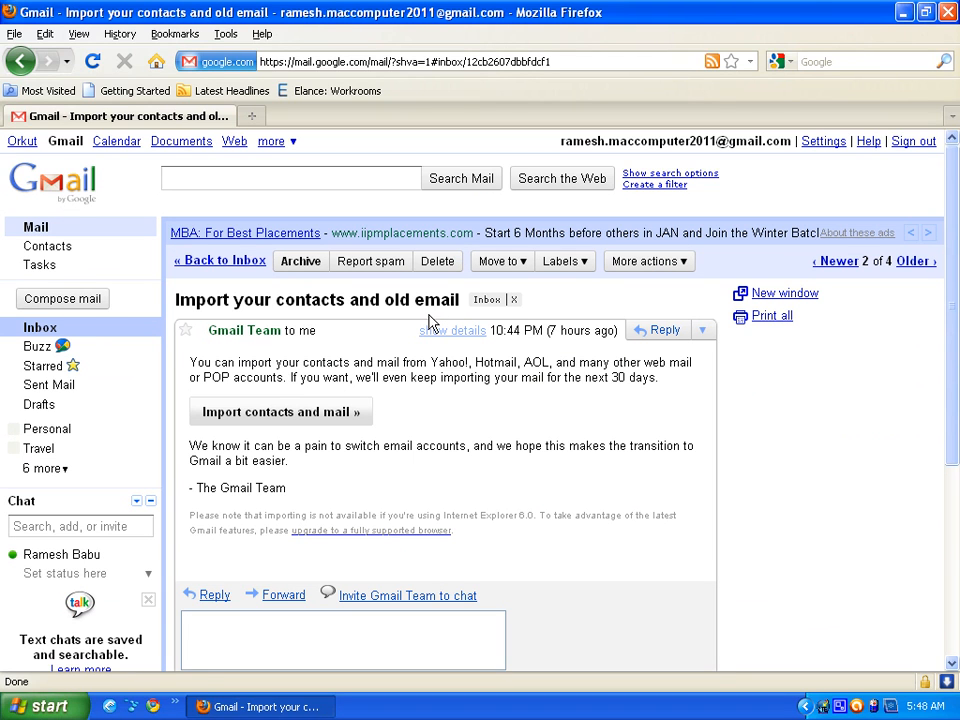
{"action": "left_click", "coordinate": [40, 328]}
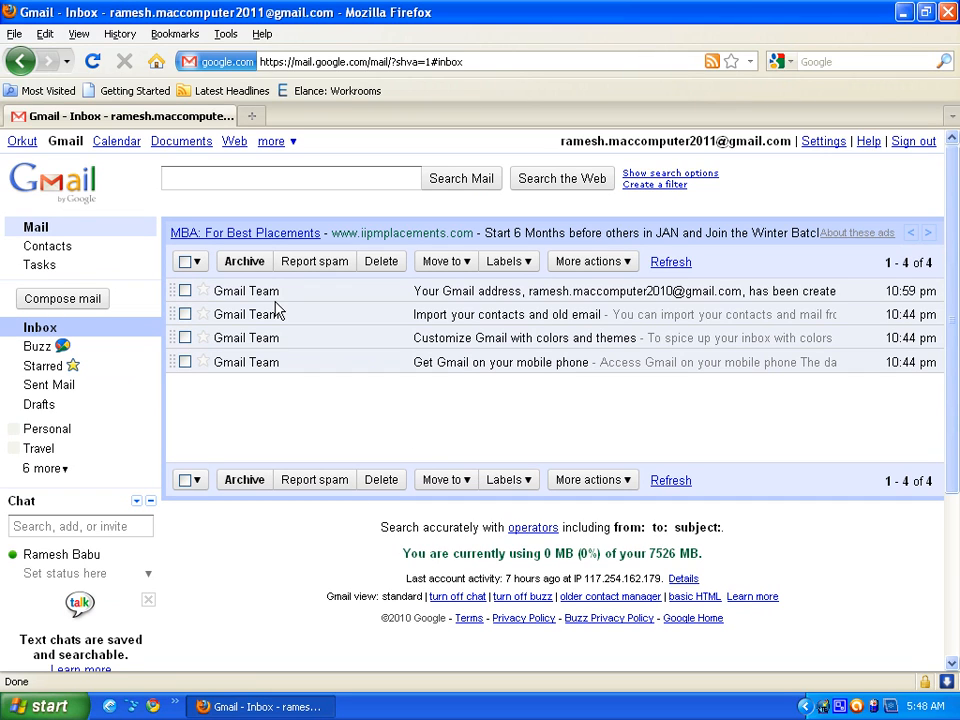
- Read the 'Customize Gmail' and 'Get Gmail on your mobile phone' messages, then select all four
{"action": "left_click", "coordinate": [250, 339]}
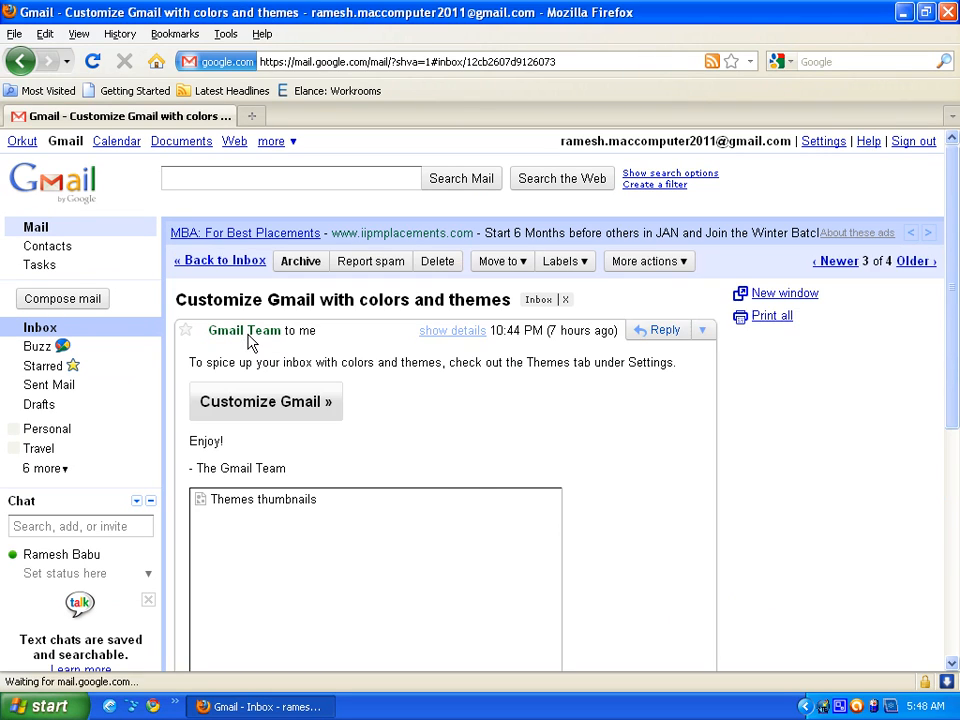
{"action": "left_click", "coordinate": [37, 333]}
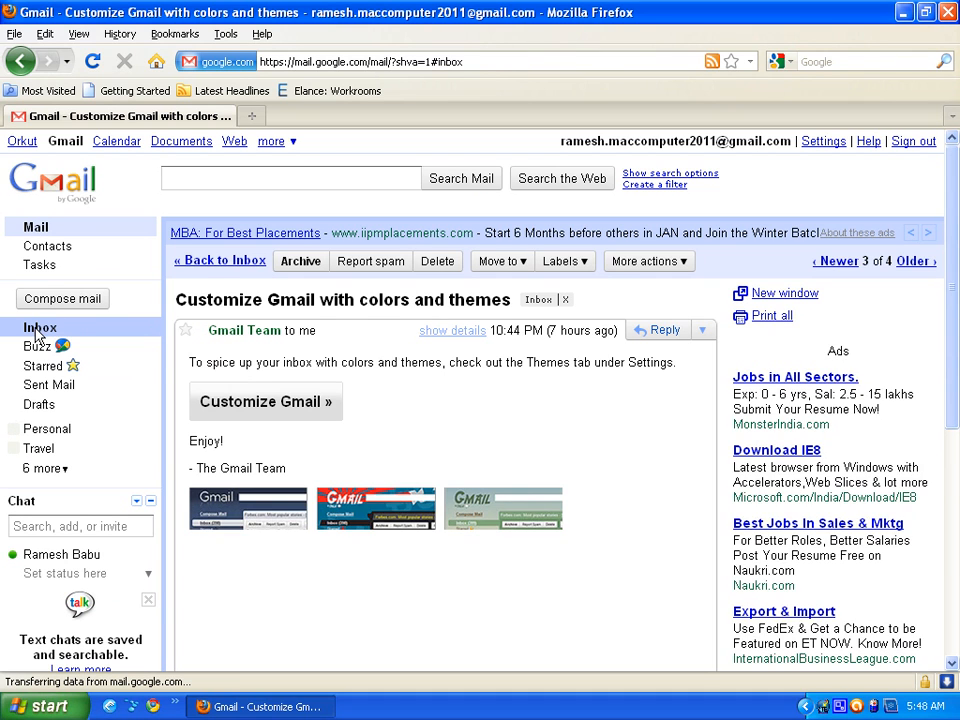
{"action": "left_click", "coordinate": [253, 363]}
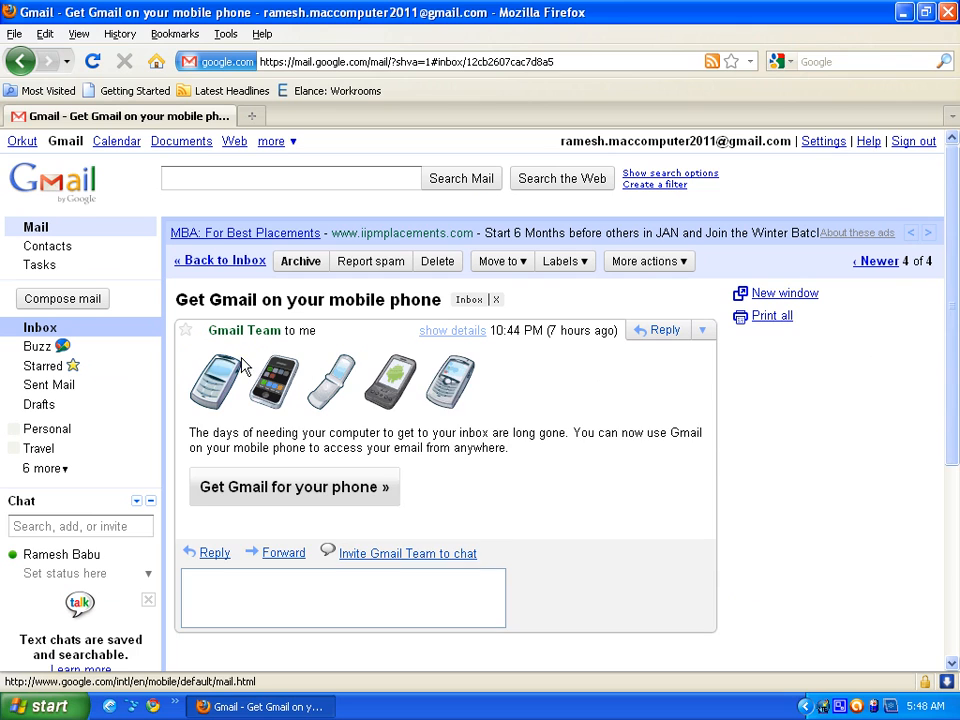
{"action": "left_click", "coordinate": [45, 331]}
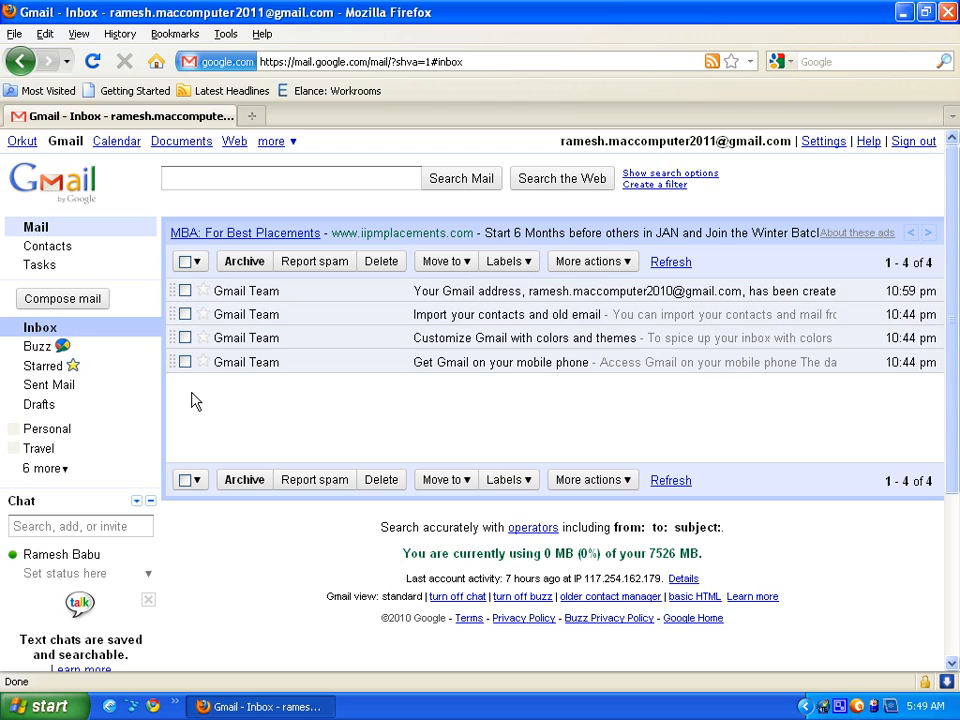
{"action": "left_click", "coordinate": [185, 262]}
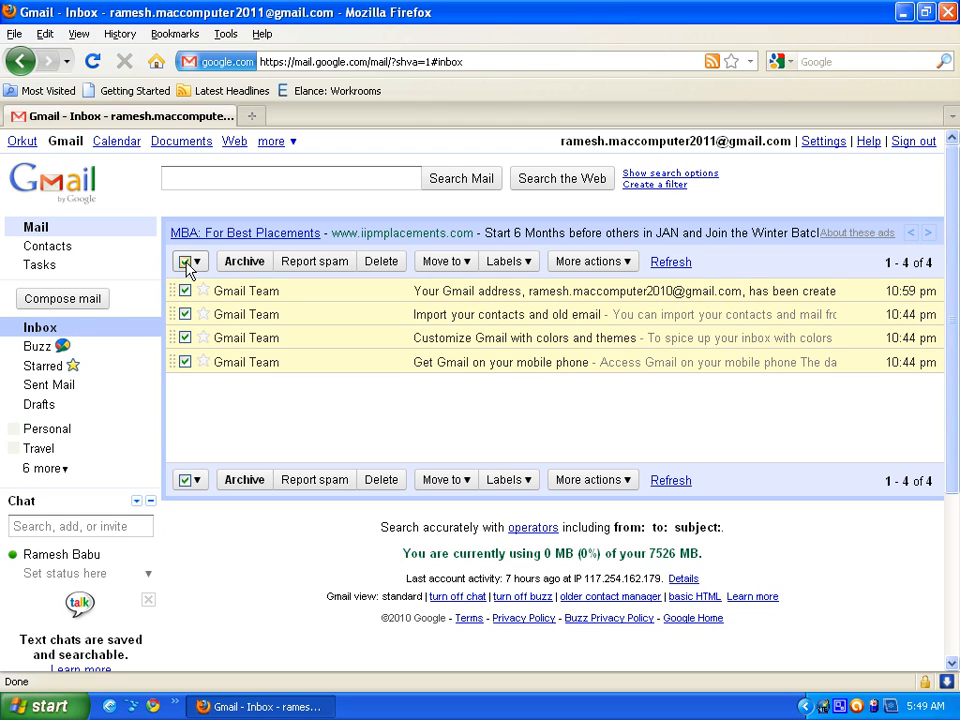
{"action": "left_click", "coordinate": [186, 264]}
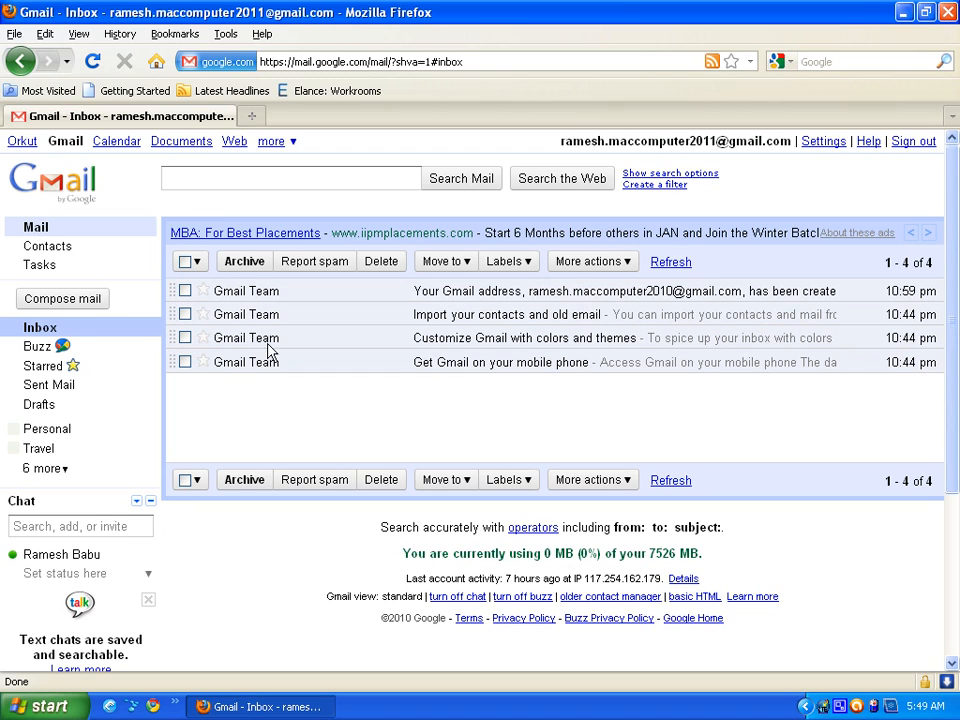
{"action": "left_click", "coordinate": [203, 314]}
{"action": "left_click", "coordinate": [203, 338]}
{"action": "left_click", "coordinate": [198, 263]}
{"action": "left_click", "coordinate": [205, 288]}
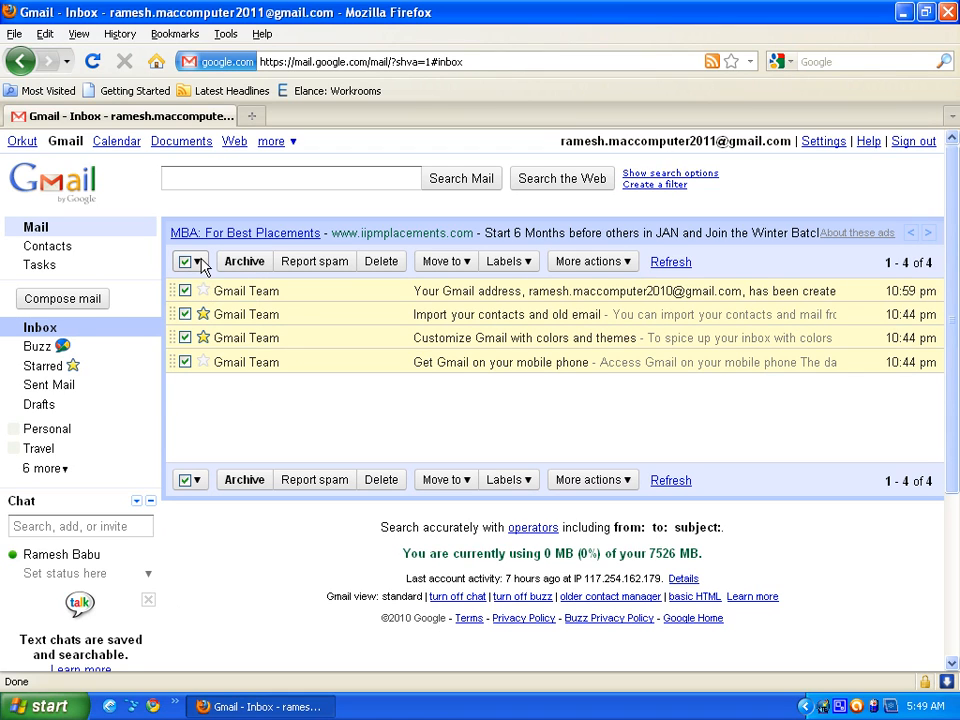
{"action": "left_click", "coordinate": [199, 265]}
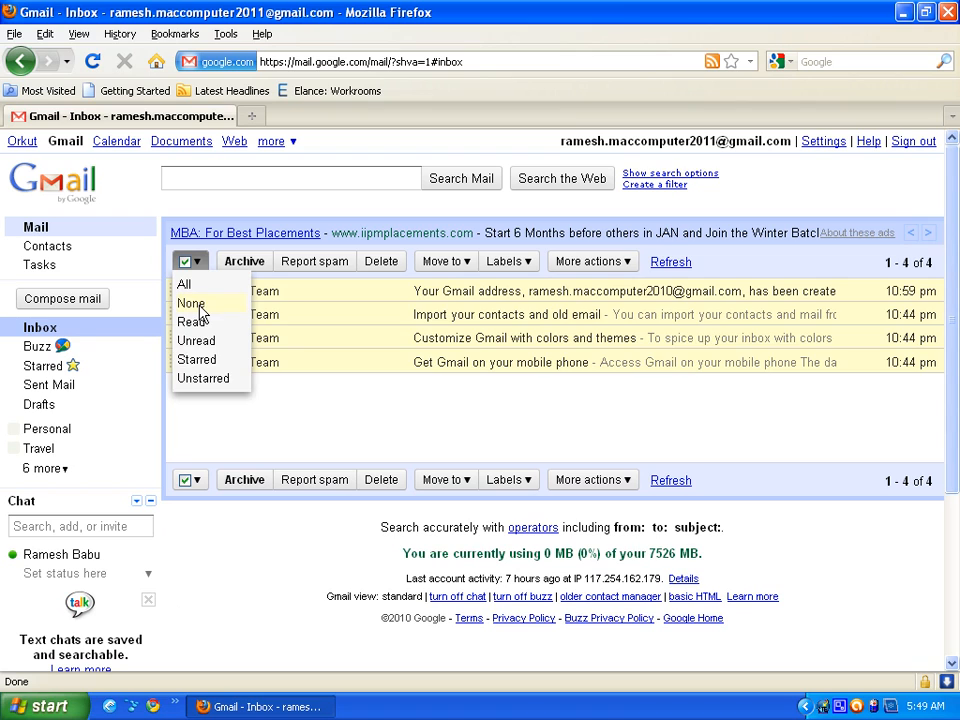
{"action": "left_click", "coordinate": [199, 305]}
{"action": "left_click", "coordinate": [200, 266]}
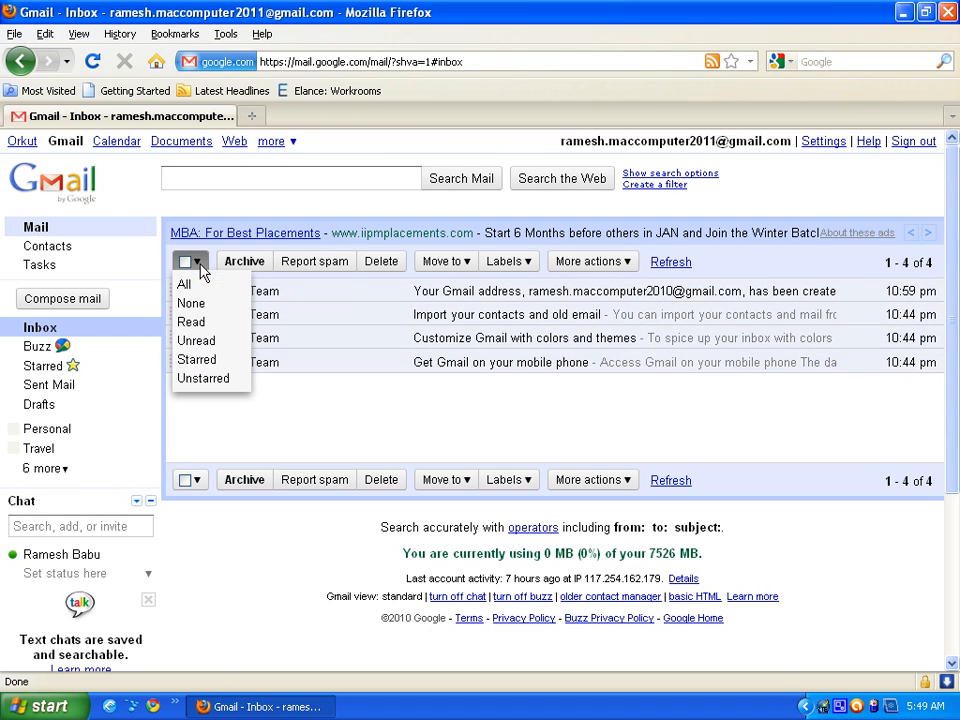
{"action": "left_click", "coordinate": [195, 323]}
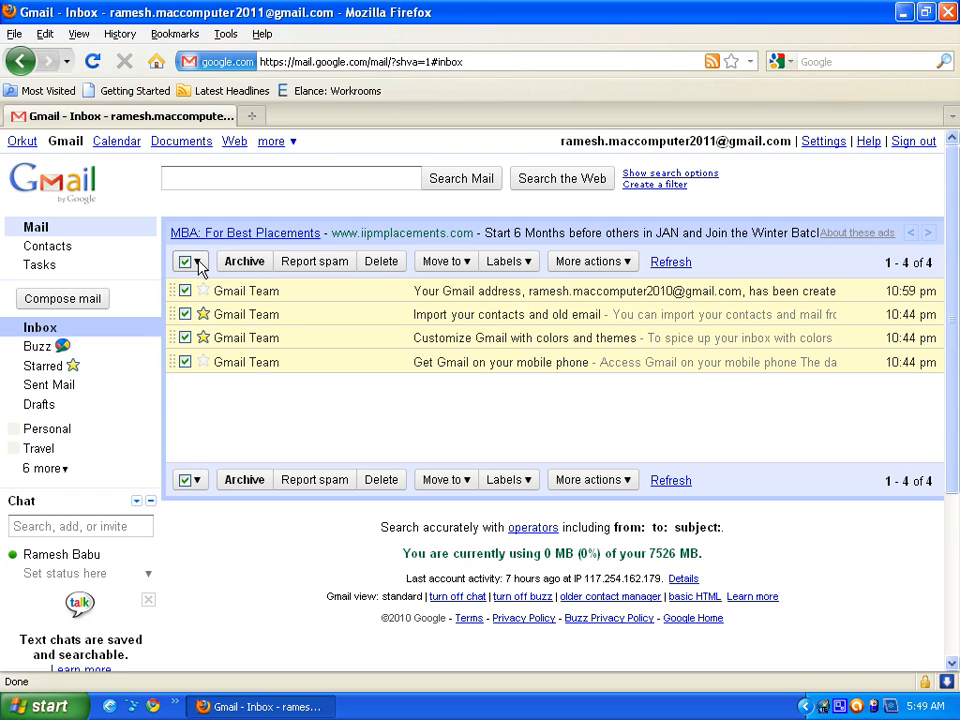
{"action": "left_click", "coordinate": [199, 266]}
{"action": "left_click", "coordinate": [199, 340]}
{"action": "left_click", "coordinate": [202, 337]}
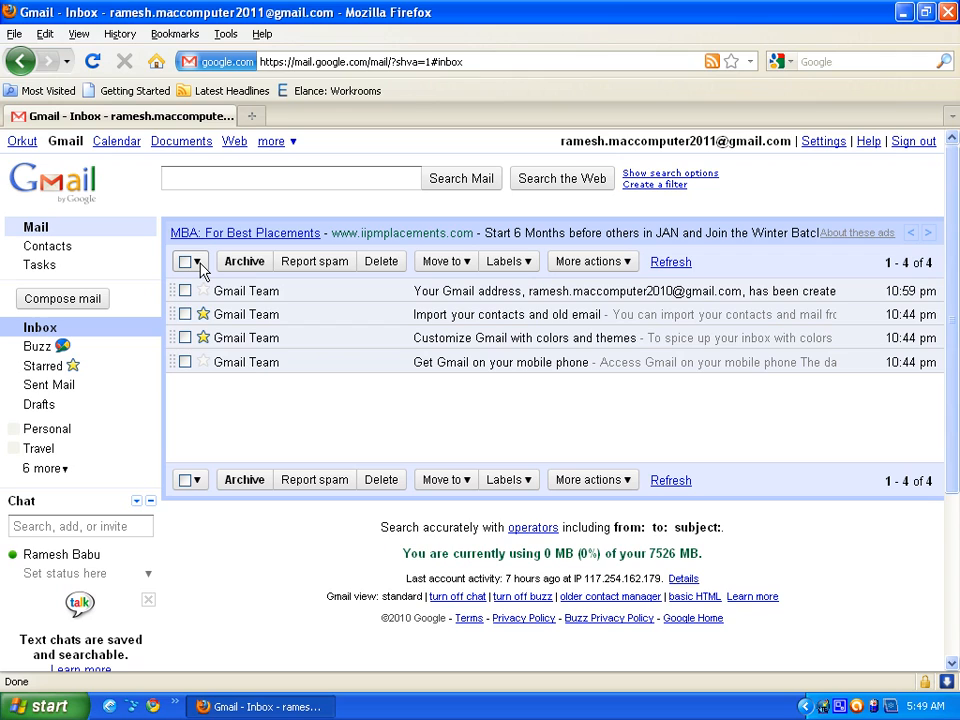
{"action": "left_click", "coordinate": [199, 266]}
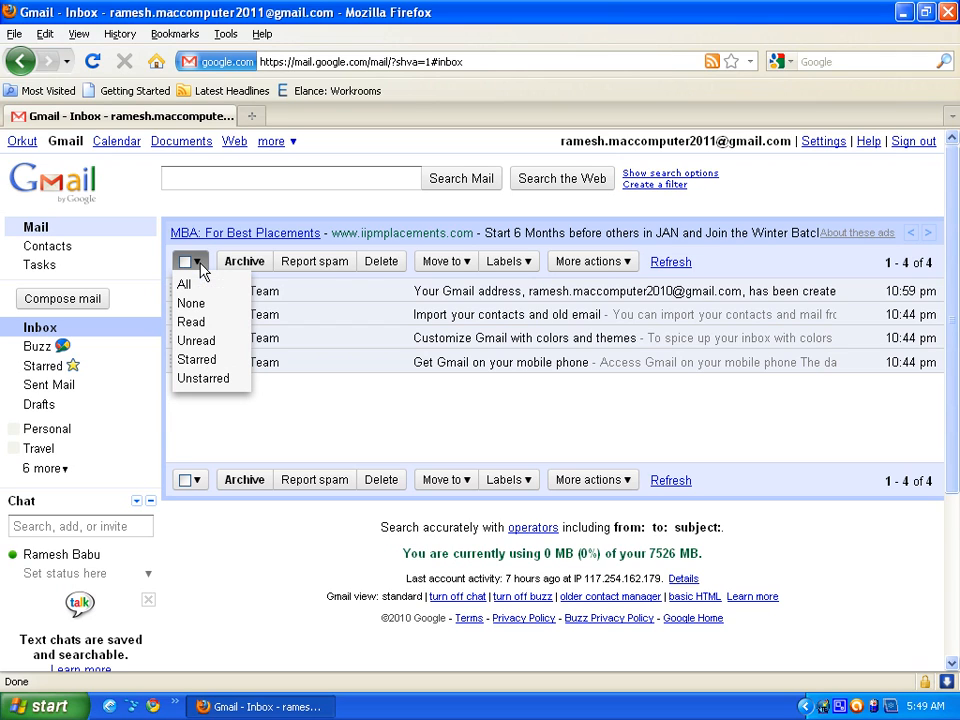
{"action": "left_click", "coordinate": [199, 361]}
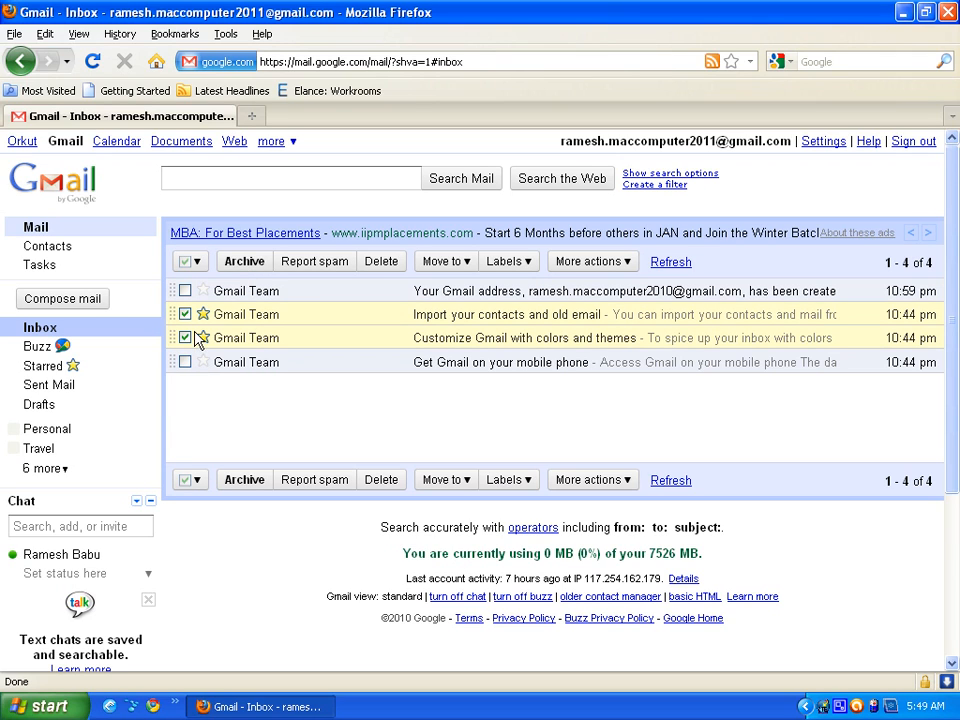
{"action": "left_click", "coordinate": [199, 264]}
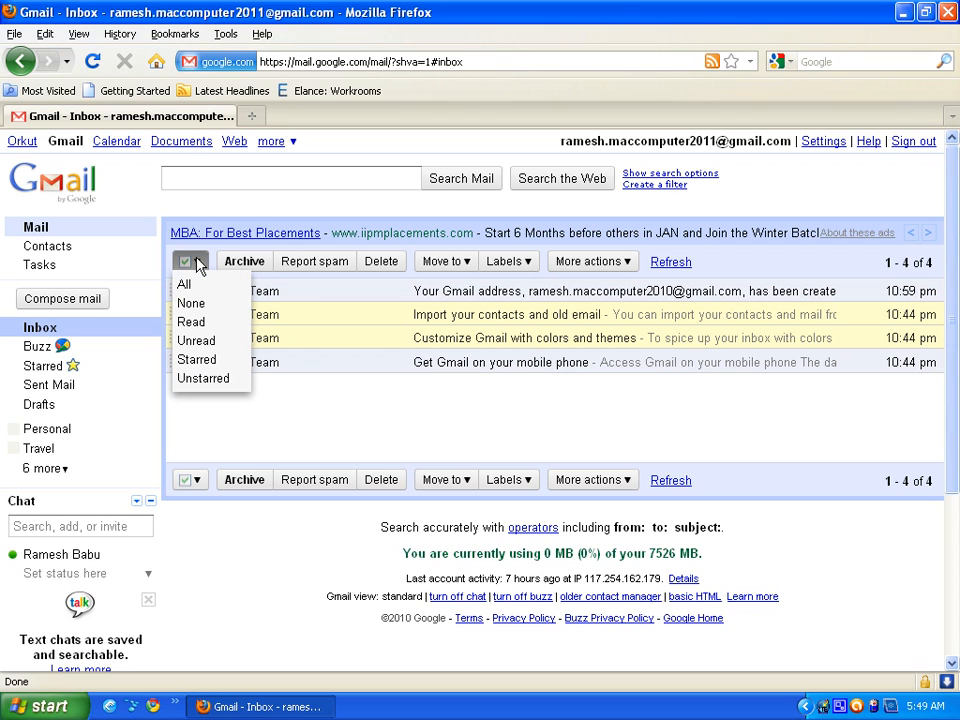
{"action": "left_click", "coordinate": [203, 378]}
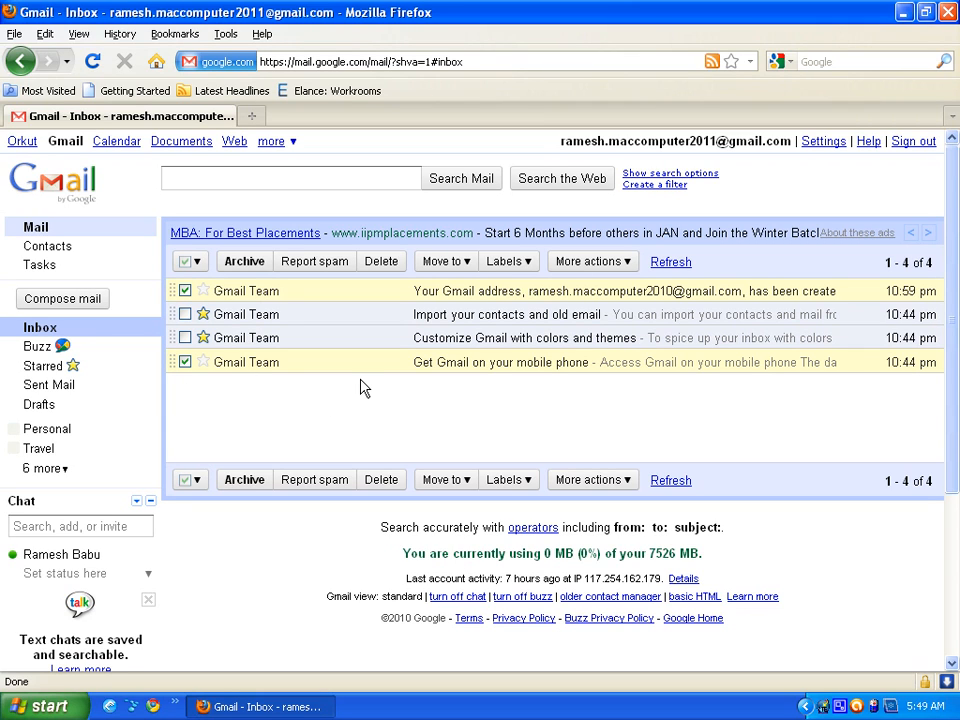
{"action": "left_click", "coordinate": [184, 262]}
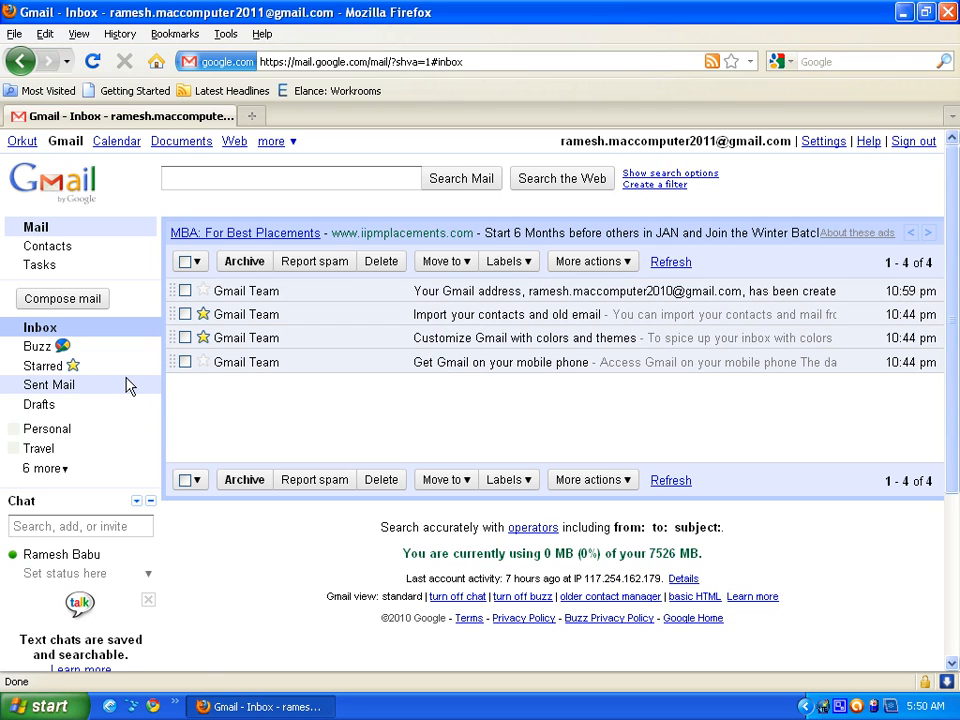
- Compose a new message addressed to a recipient's Gmail address and another's Yahoo .co.in address
{"action": "left_click", "coordinate": [36, 334]}
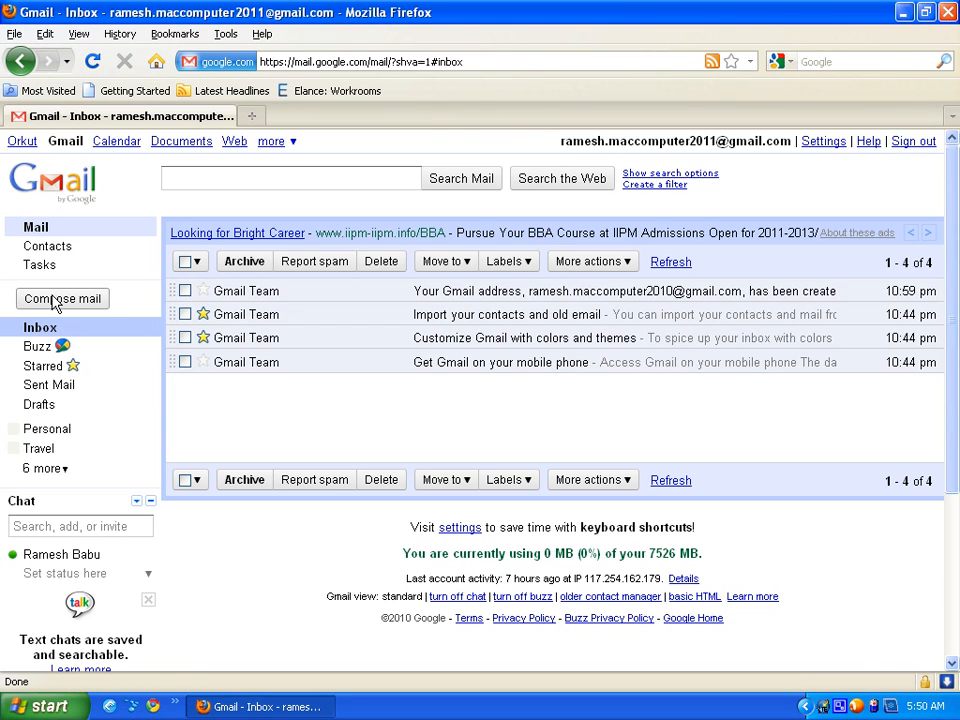
{"action": "left_click", "coordinate": [55, 299]}
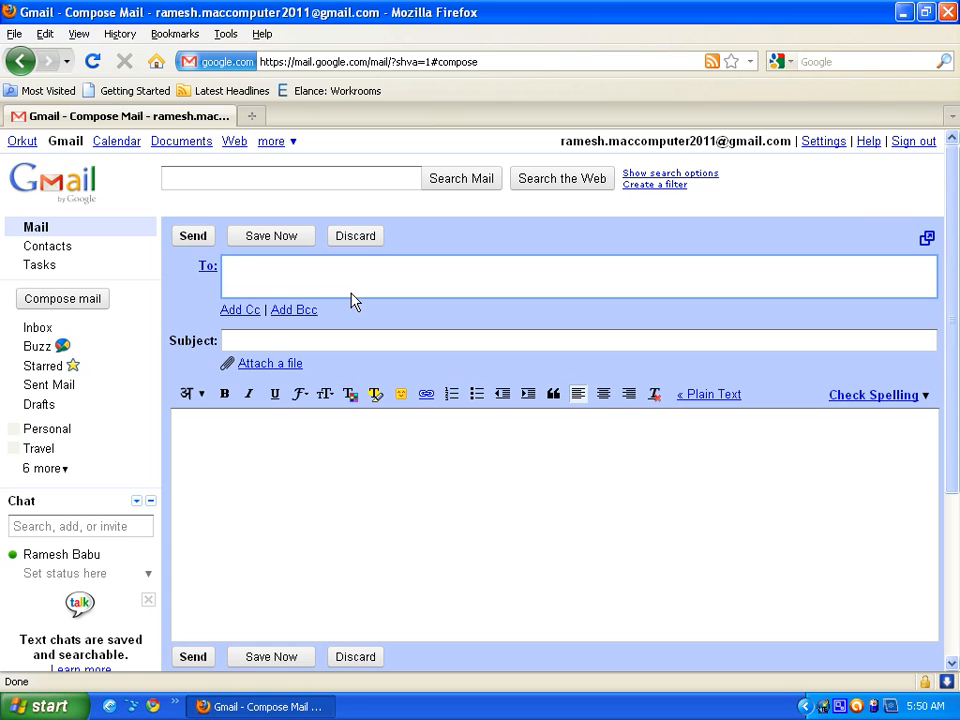
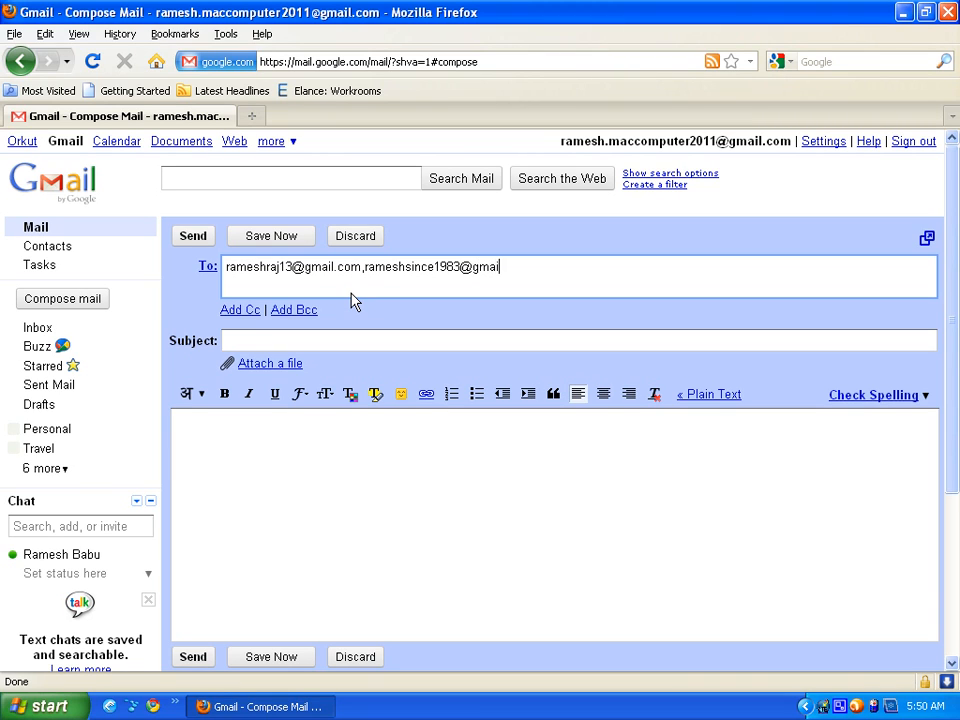
- Replace the trial subject text so the draft's subject reads 'Happy Birthday'
{"action": "left_click", "coordinate": [684, 347]}
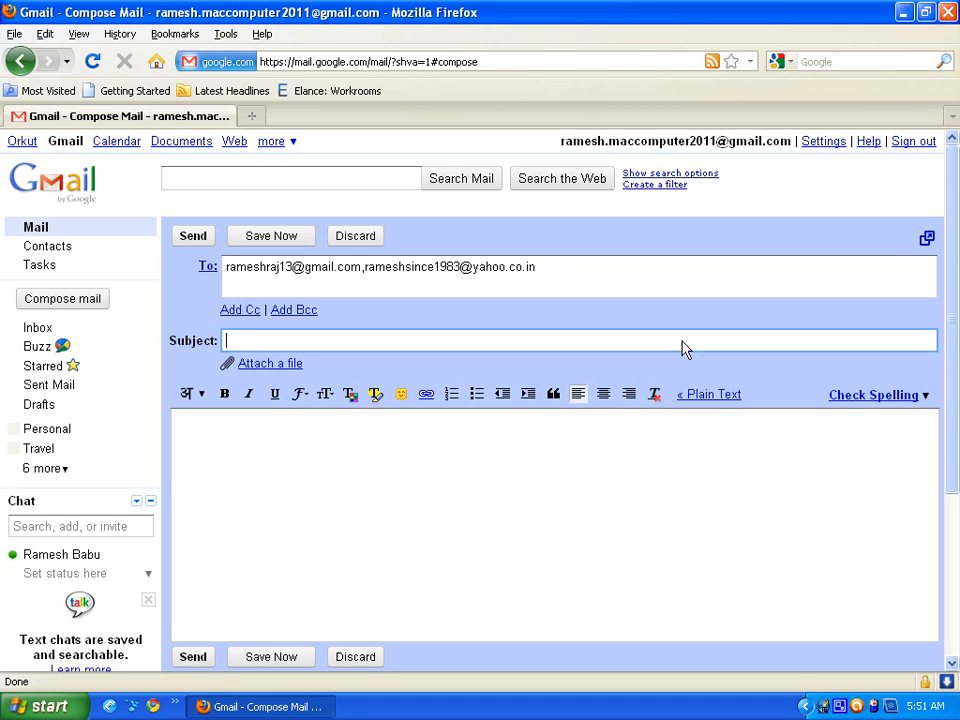
{"action": "type", "text": "Application for the "}
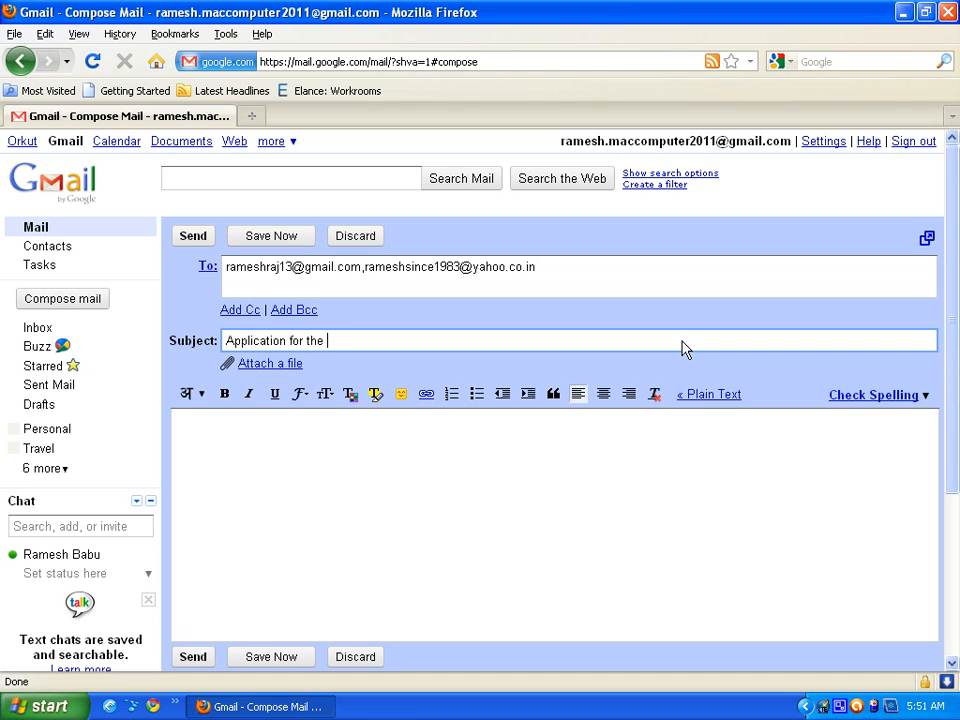
{"action": "type", "text": "post of Jr En"}
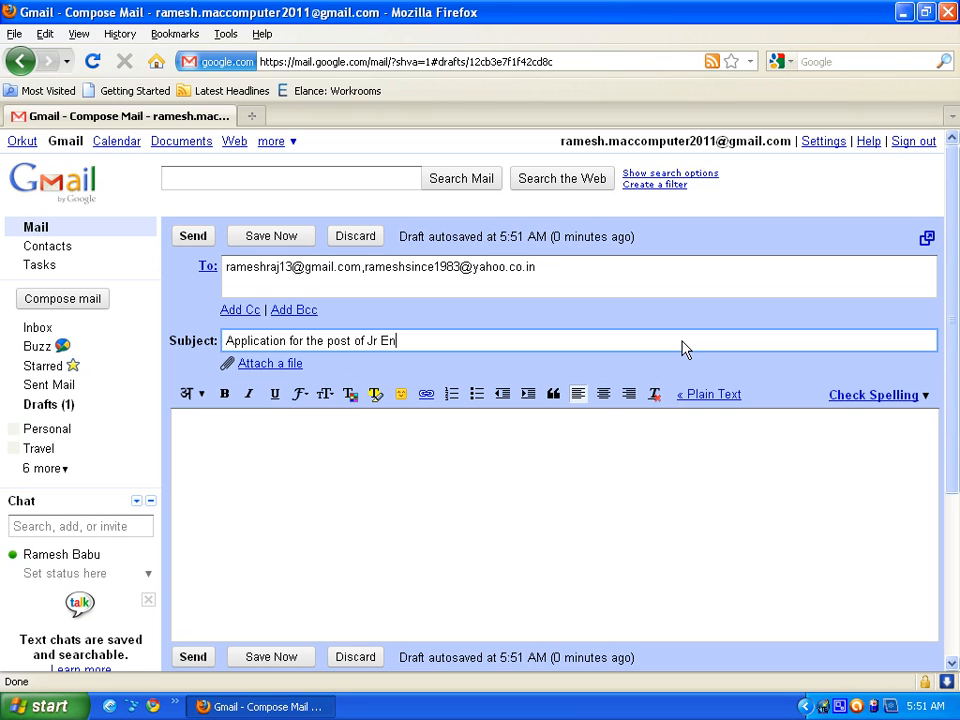
{"action": "type", "text": "gineer"}
{"action": "left_click", "coordinate": [486, 492]}
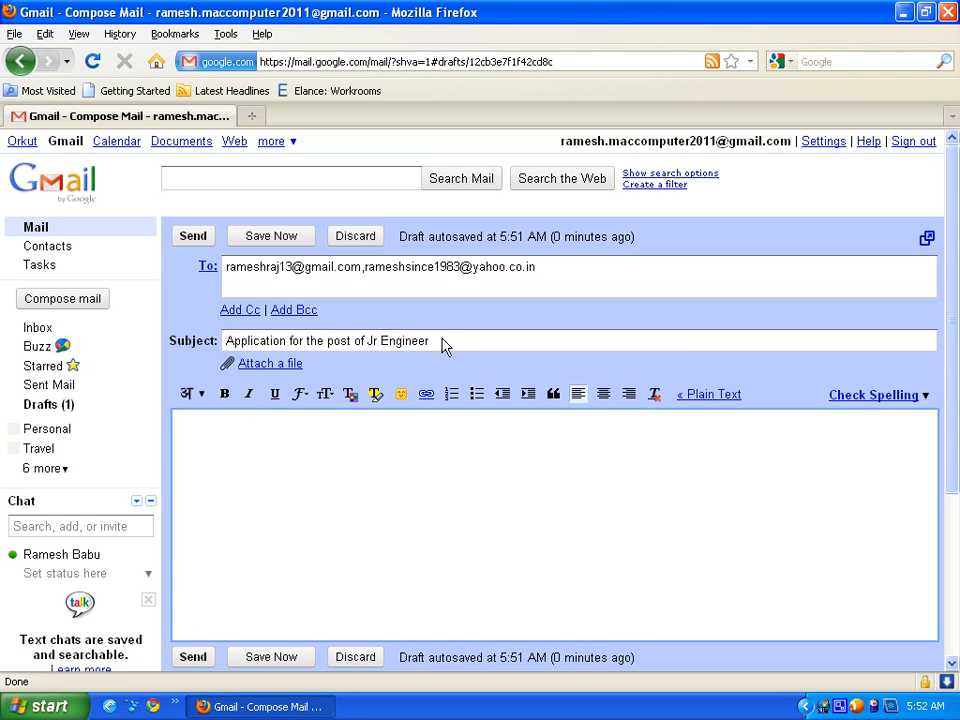
{"action": "left_click_drag", "start_coordinate": [443, 343], "coordinate": [5, 340]}
{"action": "type", "text": "Ha"}
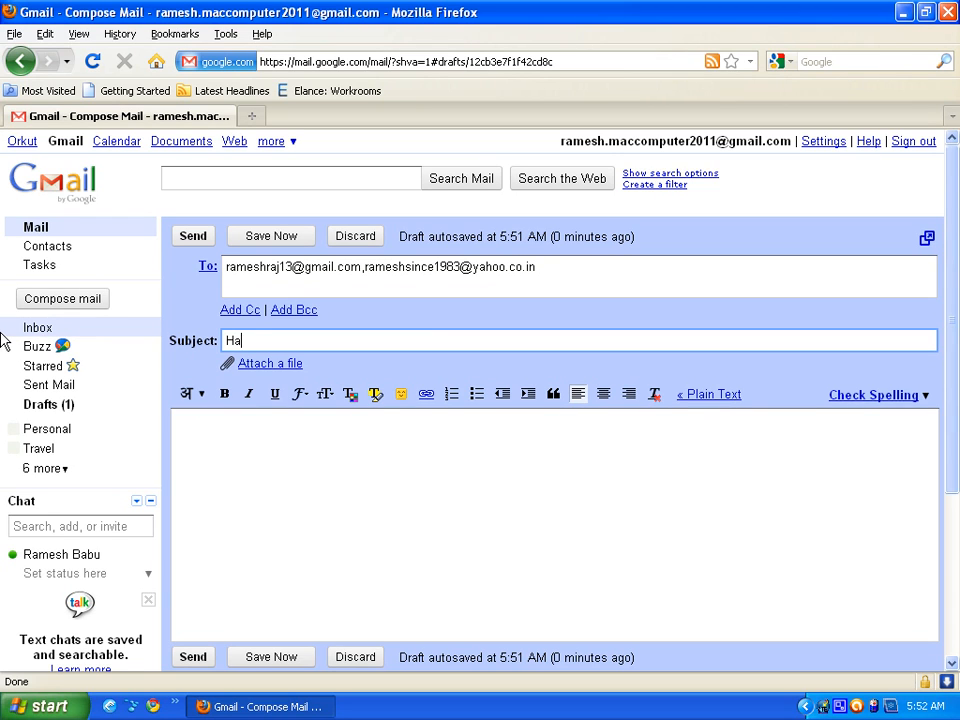
{"action": "type", "text": "ppy Birthday"}
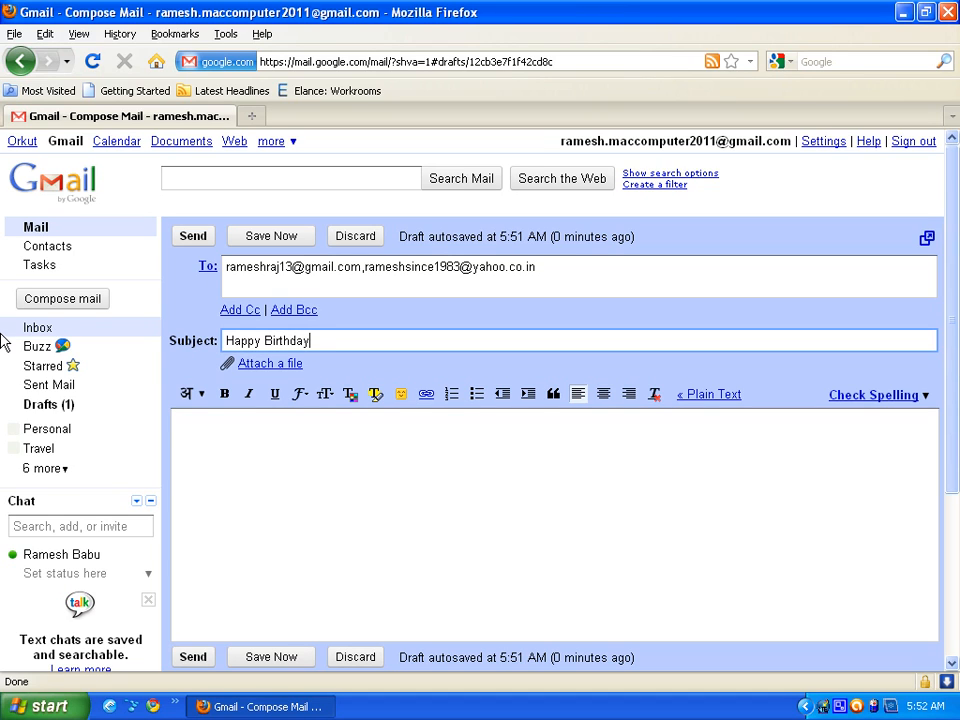
{"action": "left_click_drag", "start_coordinate": [322, 345], "coordinate": [129, 336]}
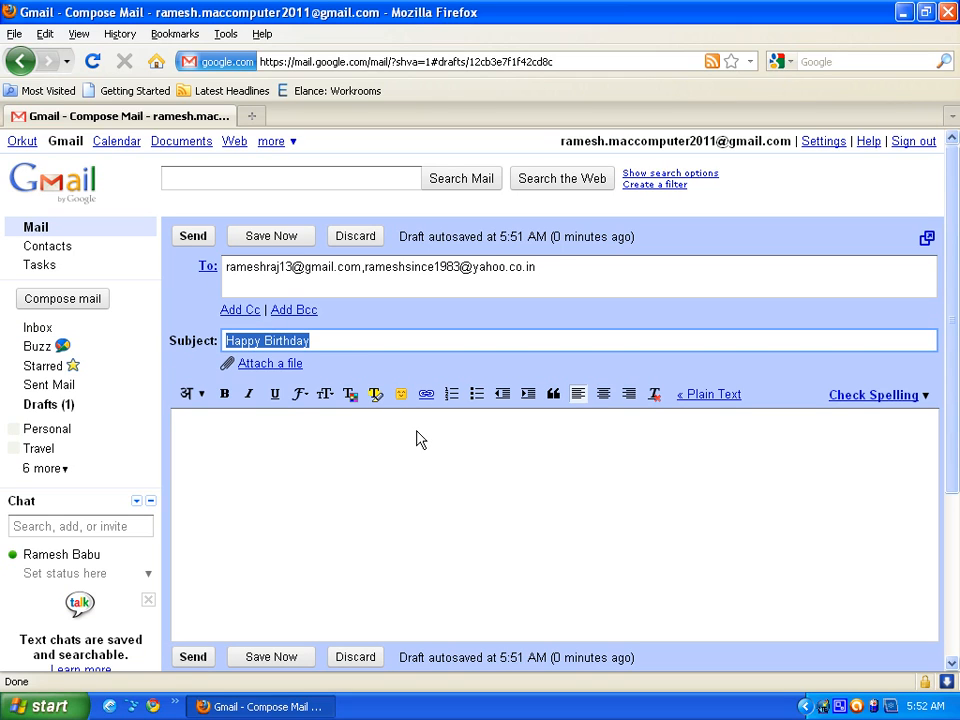
{"action": "type", "text": "A"}
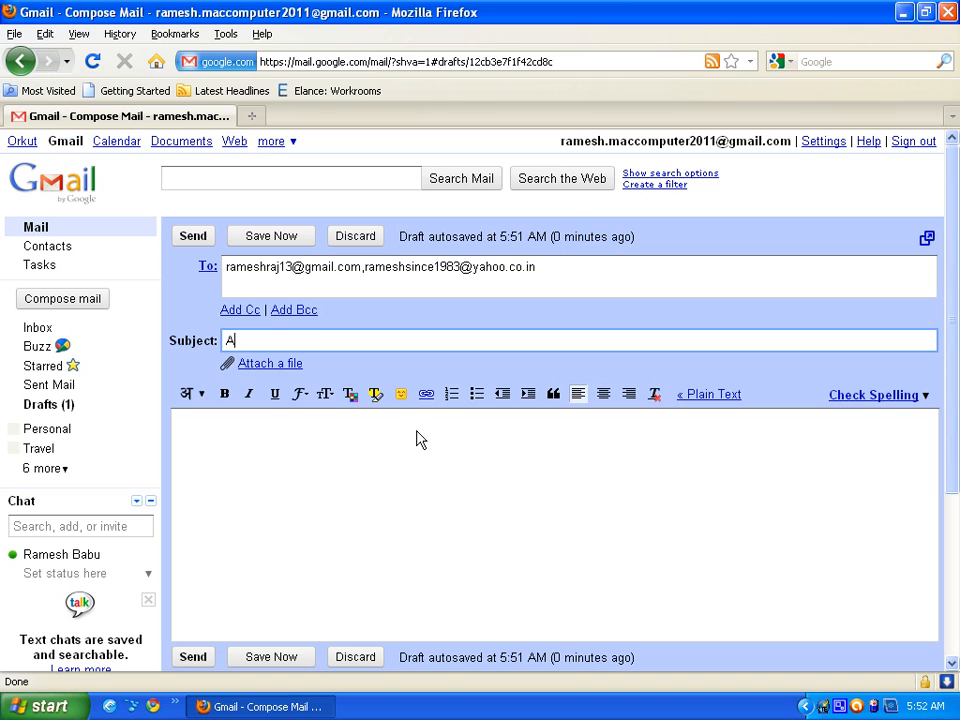
{"action": "type", "text": "TTENTION : Wri"}
{"action": "key", "text": "BackSpace"}
{"action": "key", "text": "BackSpace"}
{"action": "key", "text": "BackSpace"}
{"action": "key", "text": "BackSpace"}
{"action": "key", "text": "BackSpace"}
{"action": "key", "text": "BackSpace"}
{"action": "key", "text": "BackSpace"}
{"action": "key", "text": "BackSpace"}
{"action": "key", "text": "BackSpace"}
{"action": "key", "text": "BackSpace"}
{"action": "key", "text": "BackSpace"}
{"action": "key", "text": "BackSpace"}
{"action": "key", "text": "BackSpace"}
{"action": "key", "text": "BackSpace"}
{"action": "key", "text": "BackSpace"}
{"action": "type", "text": "Happy Birthday"}
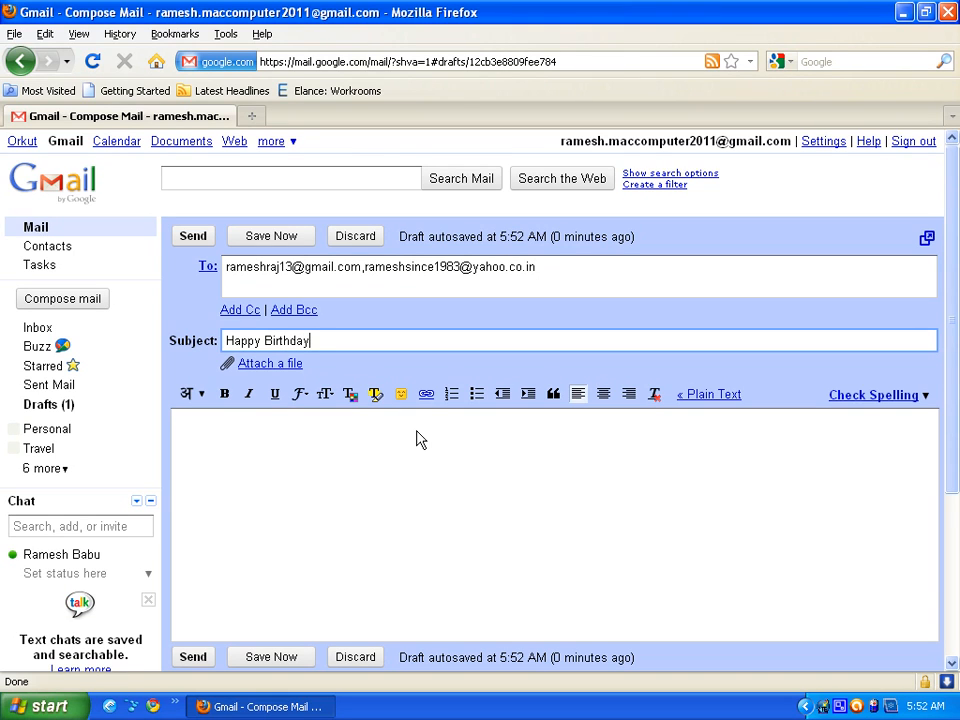
{"action": "left_click", "coordinate": [378, 472]}
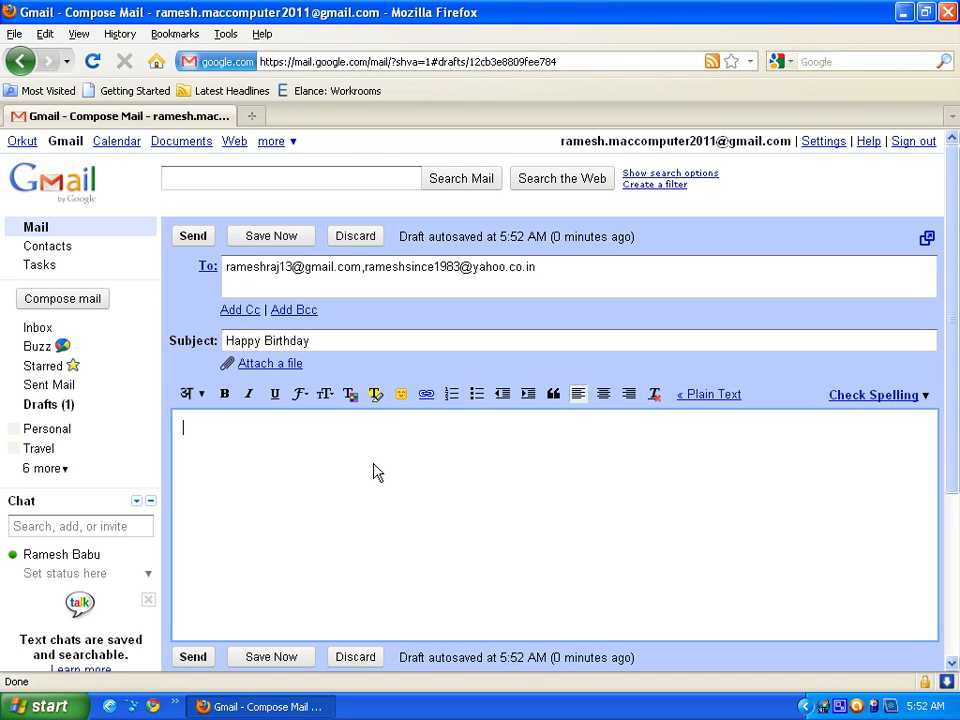
{"action": "left_click", "coordinate": [268, 366]}
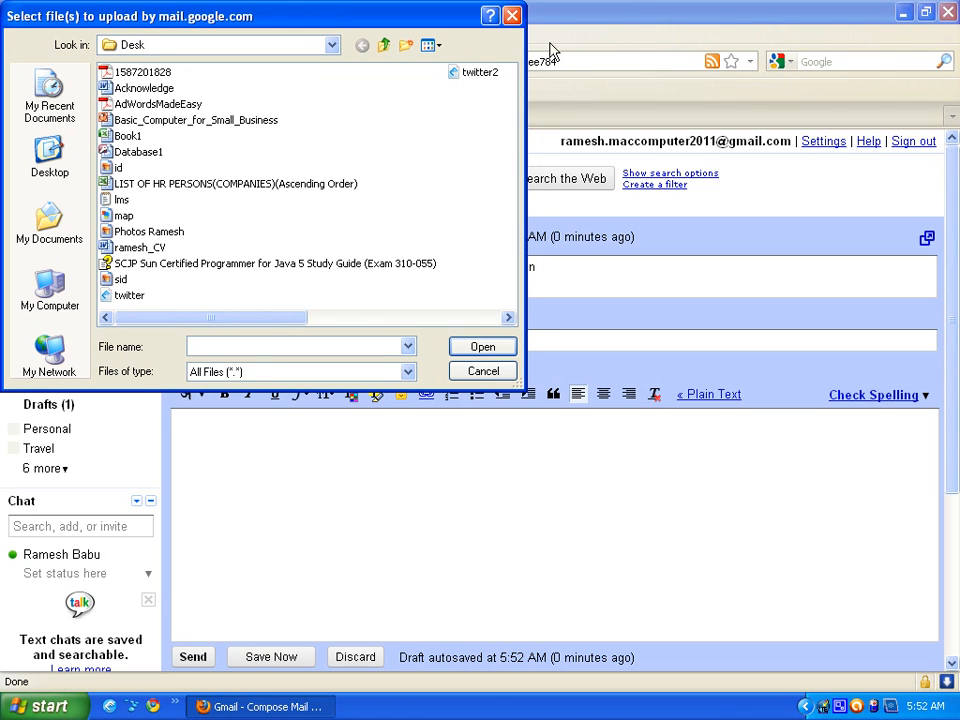
- Attach the 116K CV document and the id.jpg image to the draft
{"action": "left_click", "coordinate": [140, 247]}
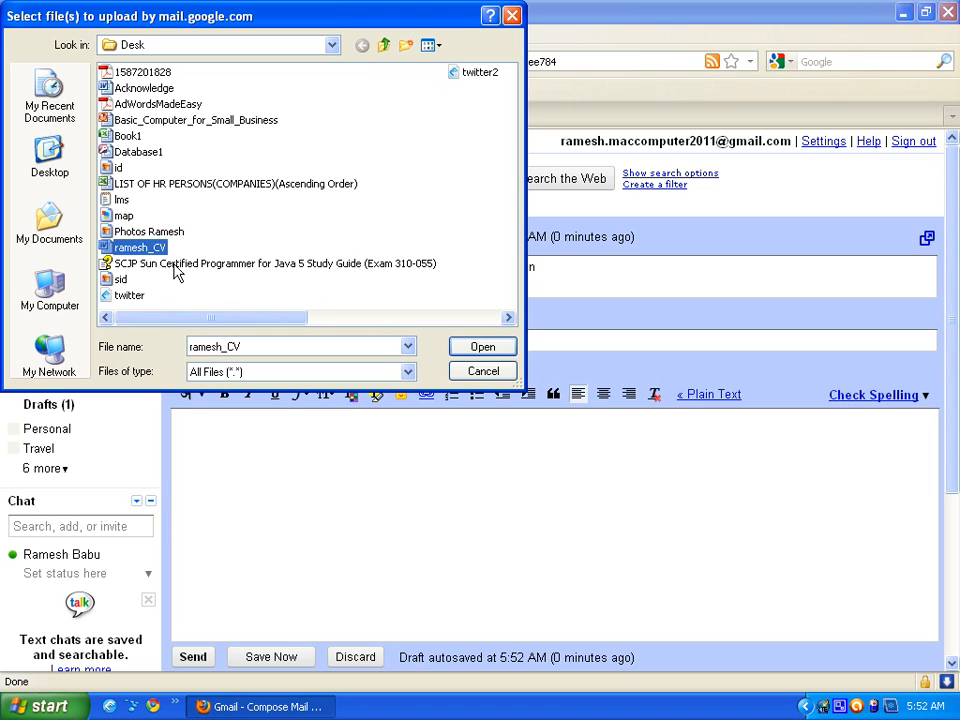
{"action": "left_click", "coordinate": [471, 350]}
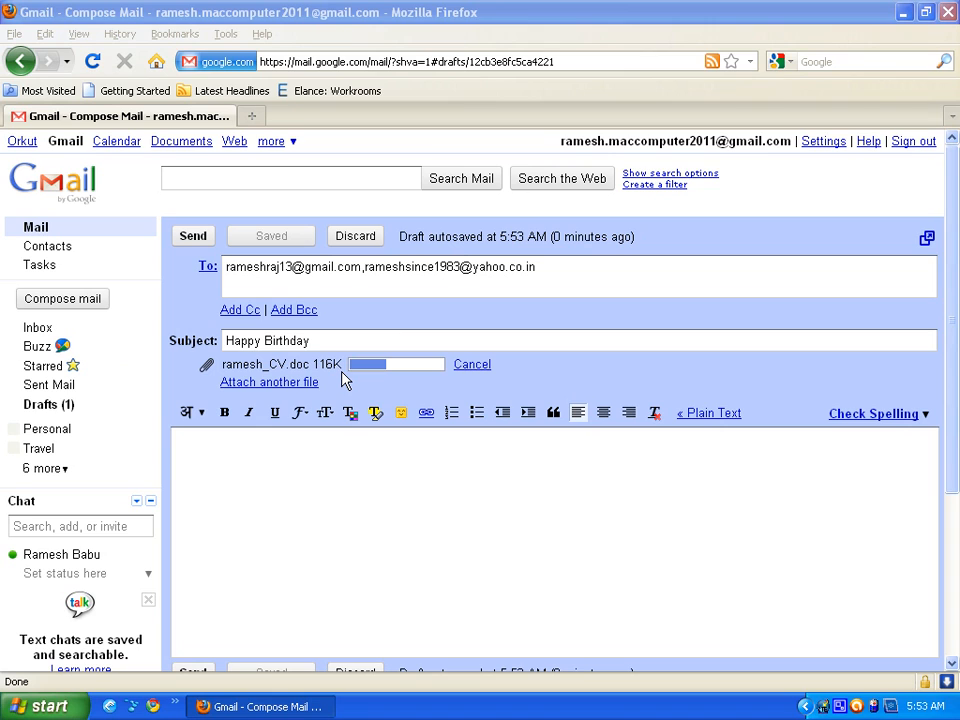
{"action": "left_click", "coordinate": [280, 383]}
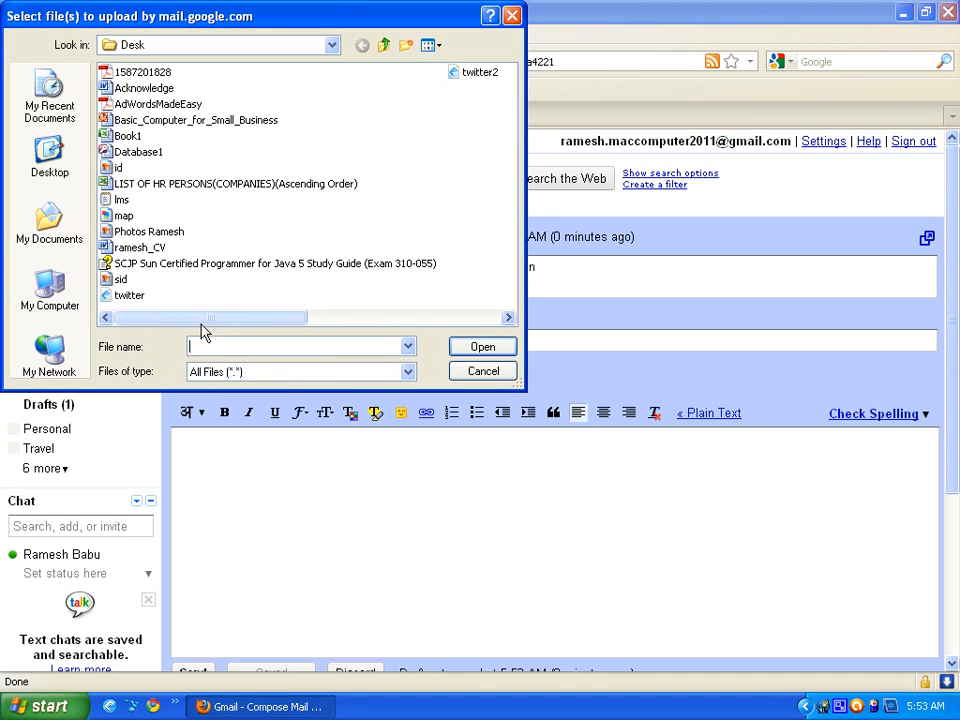
{"action": "left_click", "coordinate": [118, 168]}
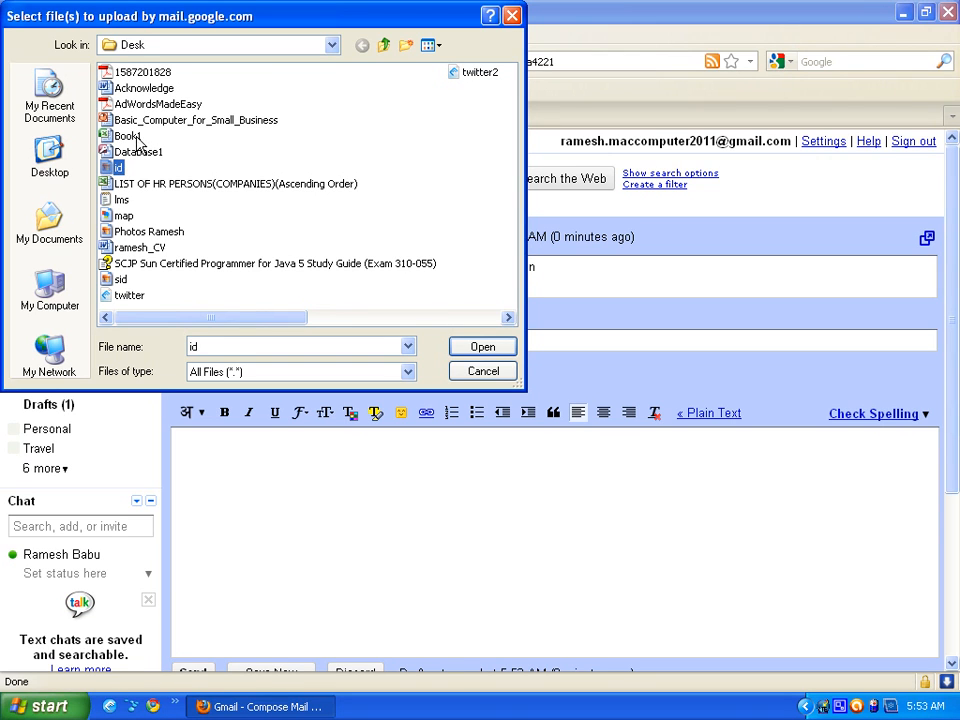
{"action": "left_click", "coordinate": [127, 136]}
{"action": "left_click", "coordinate": [118, 168]}
{"action": "left_click", "coordinate": [479, 349]}
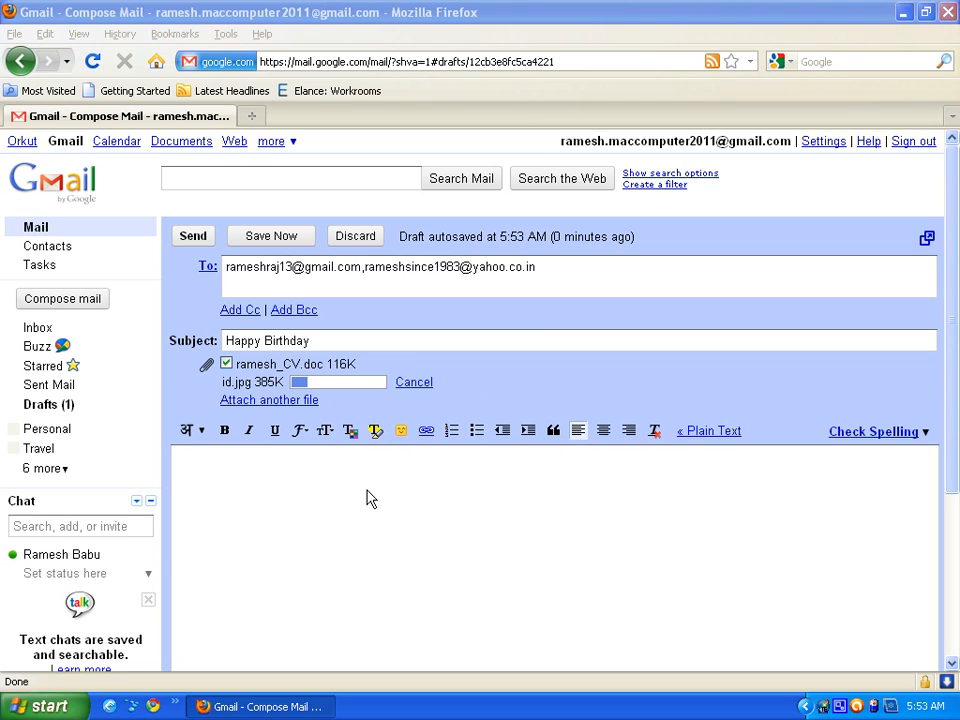
- Start typing the message body and enable Hindi transliteration from the language menu
{"action": "left_click", "coordinate": [260, 488]}
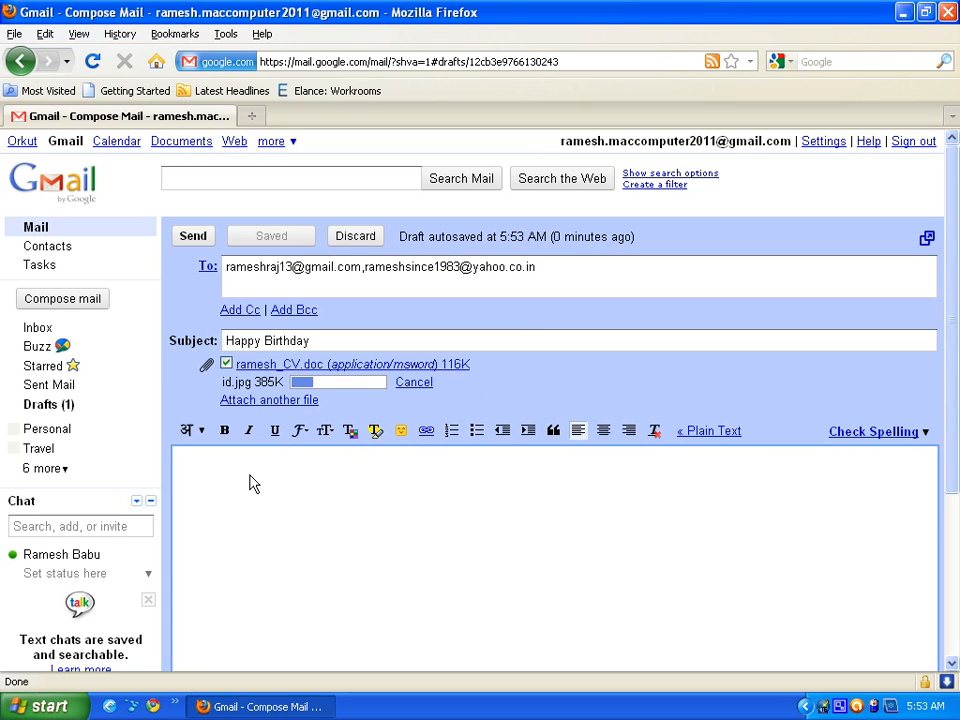
{"action": "type", "text": "H"}
{"action": "type", "text": "re"}
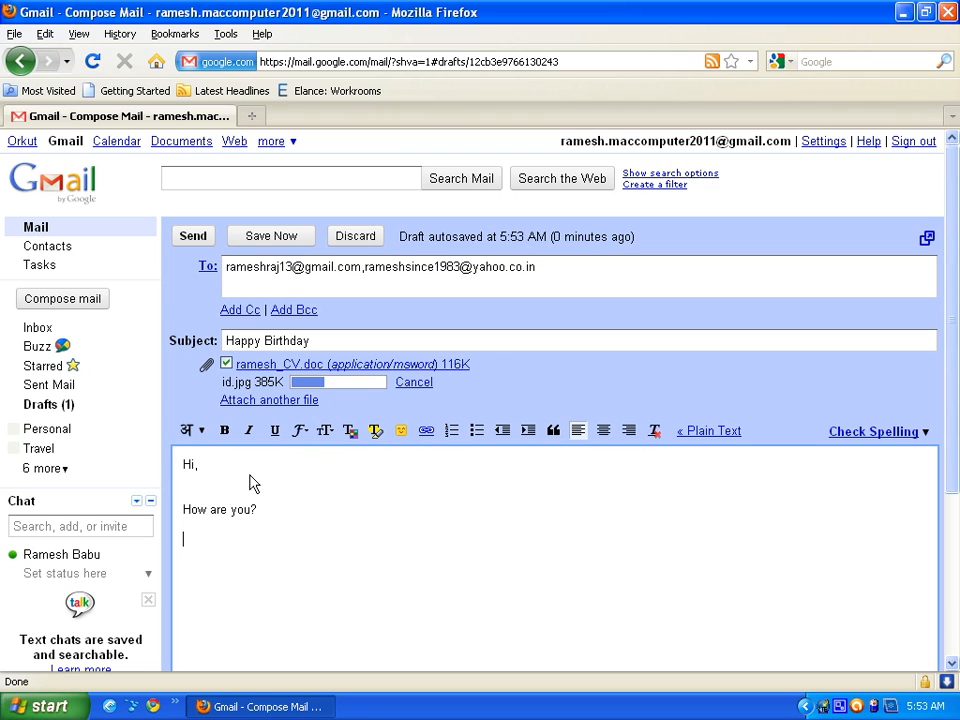
{"action": "left_click", "coordinate": [199, 435]}
{"action": "left_click", "coordinate": [185, 430]}
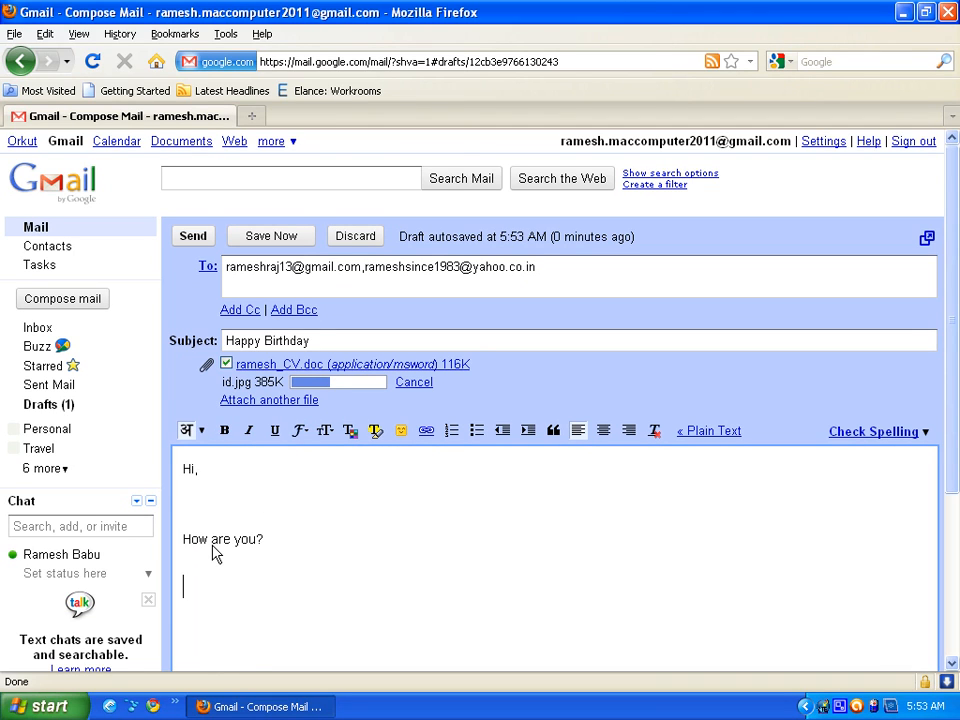
- Type the Hindi lines 'namaskar aap kaise', 'mein yahaan khushh' and 'danyavaad'
{"action": "type", "text": "namaskar"}
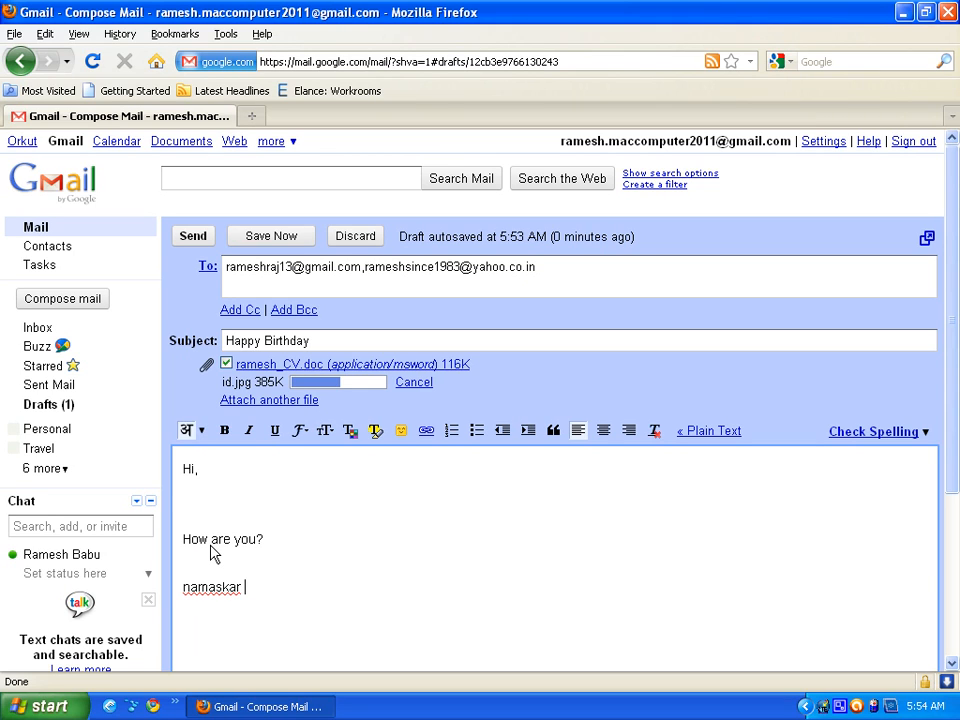
{"action": "type", "text": "a"}
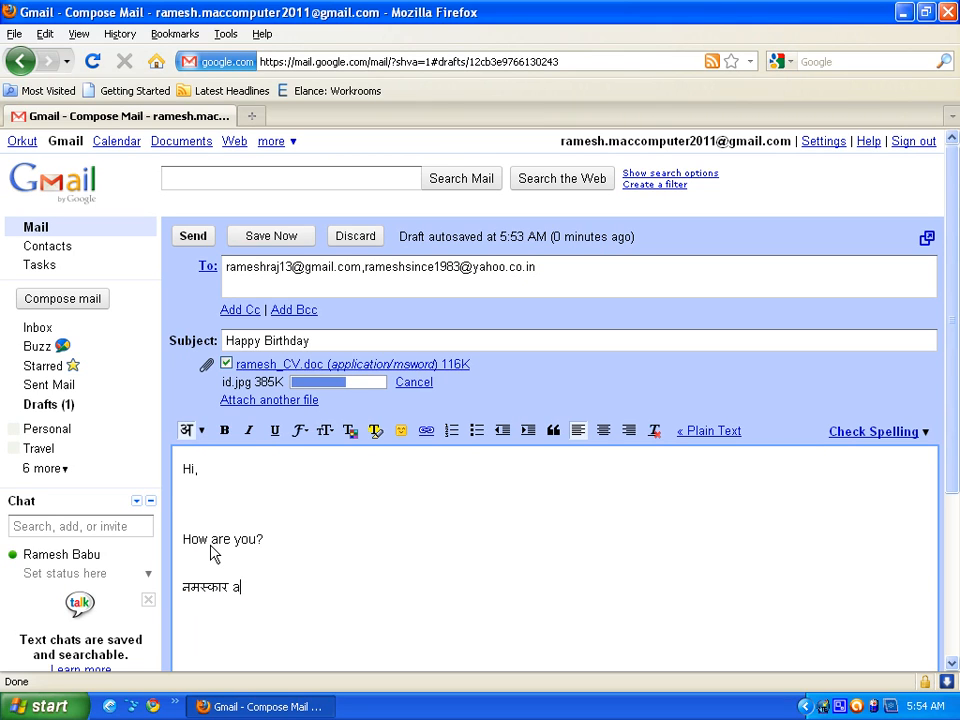
{"action": "type", "text": "ap"}
{"action": "type", "text": "kaise"}
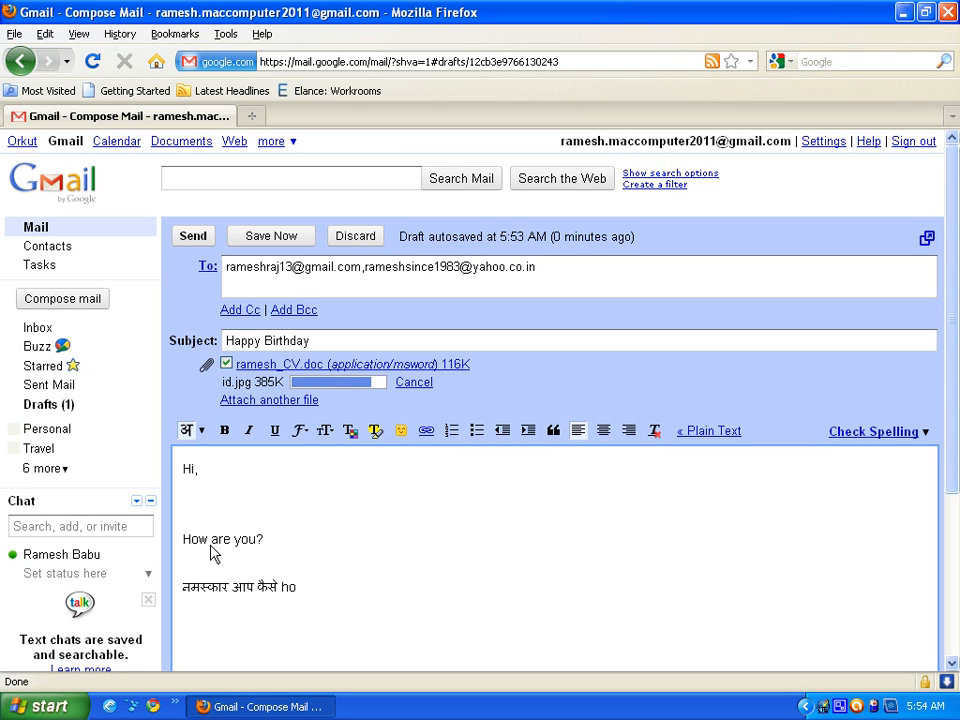
{"action": "key", "text": "Return"}
{"action": "type", "text": "m"}
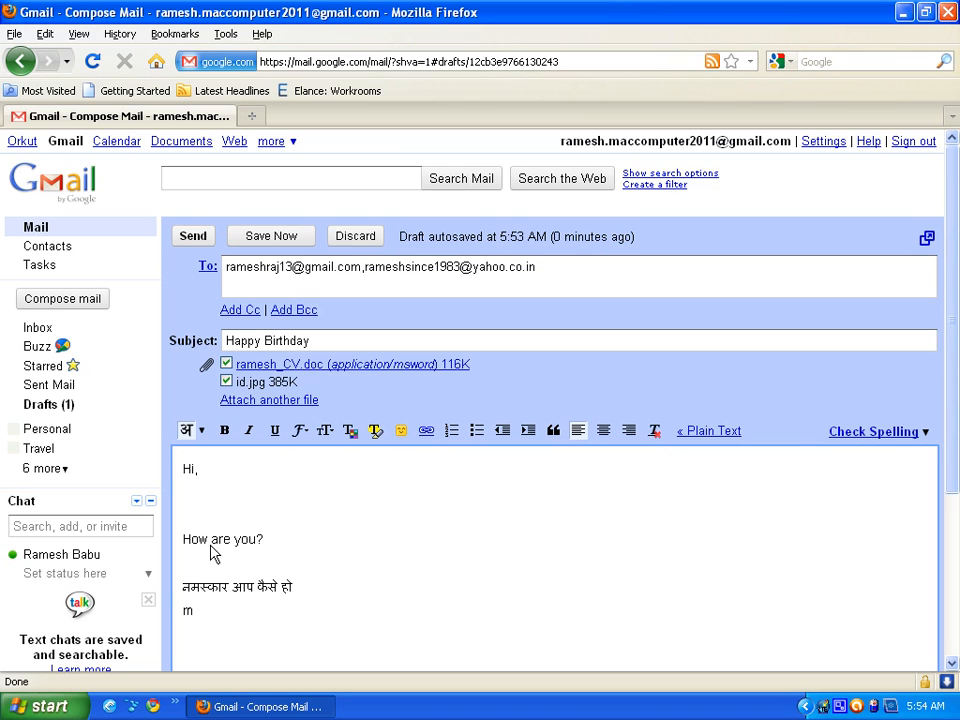
{"action": "type", "text": "ein yahaan khushh"}
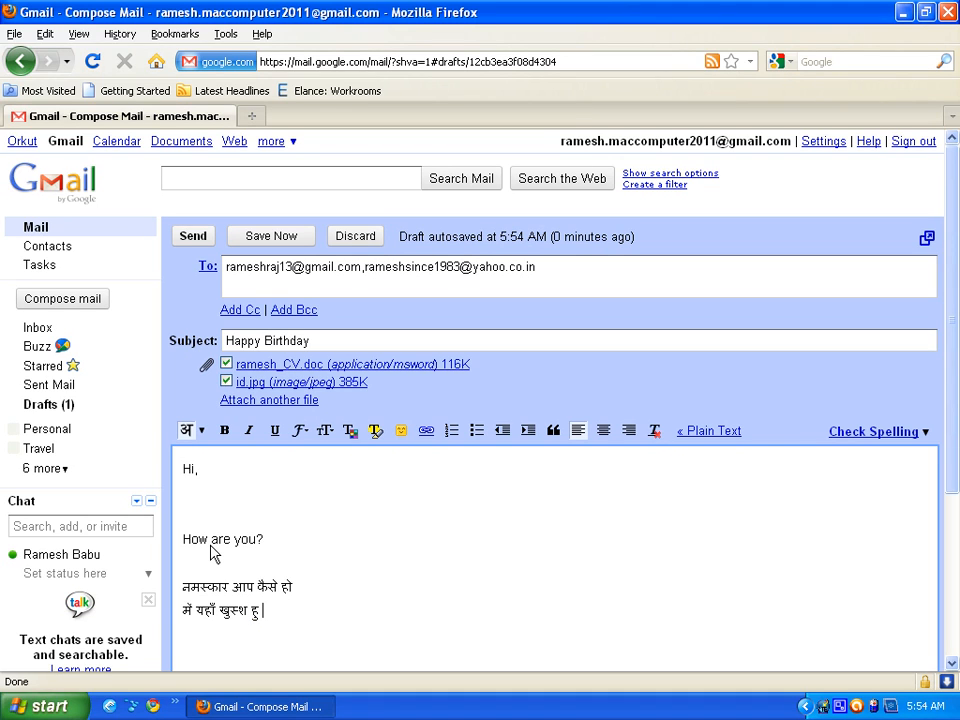
{"action": "key", "text": "Return"}
{"action": "key", "text": "Return"}
{"action": "key", "text": "Return"}
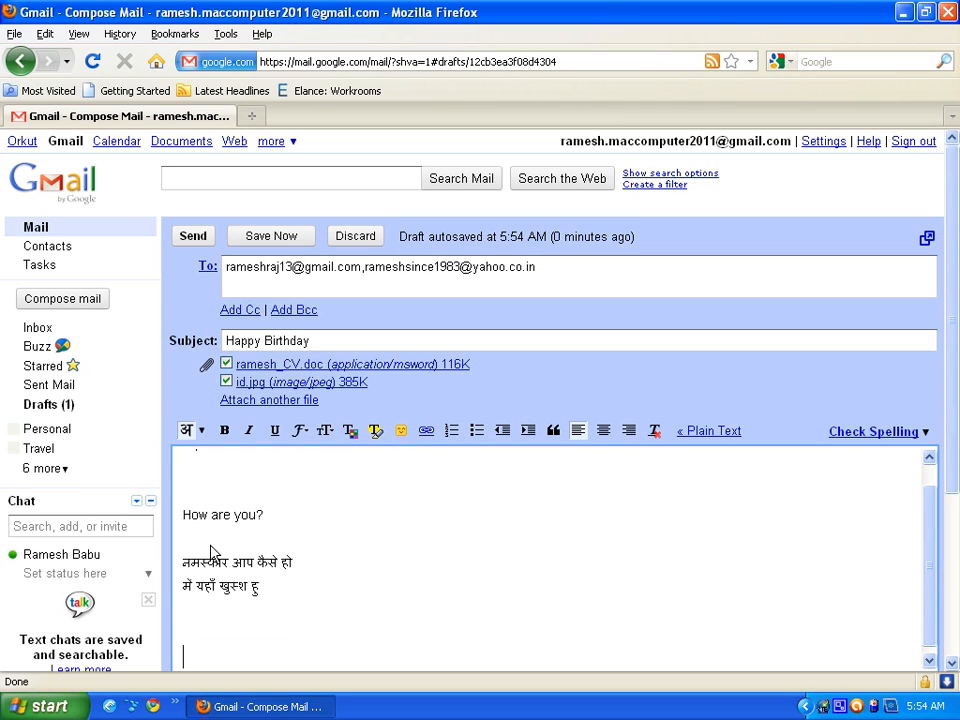
{"action": "type", "text": "danyavaad"}
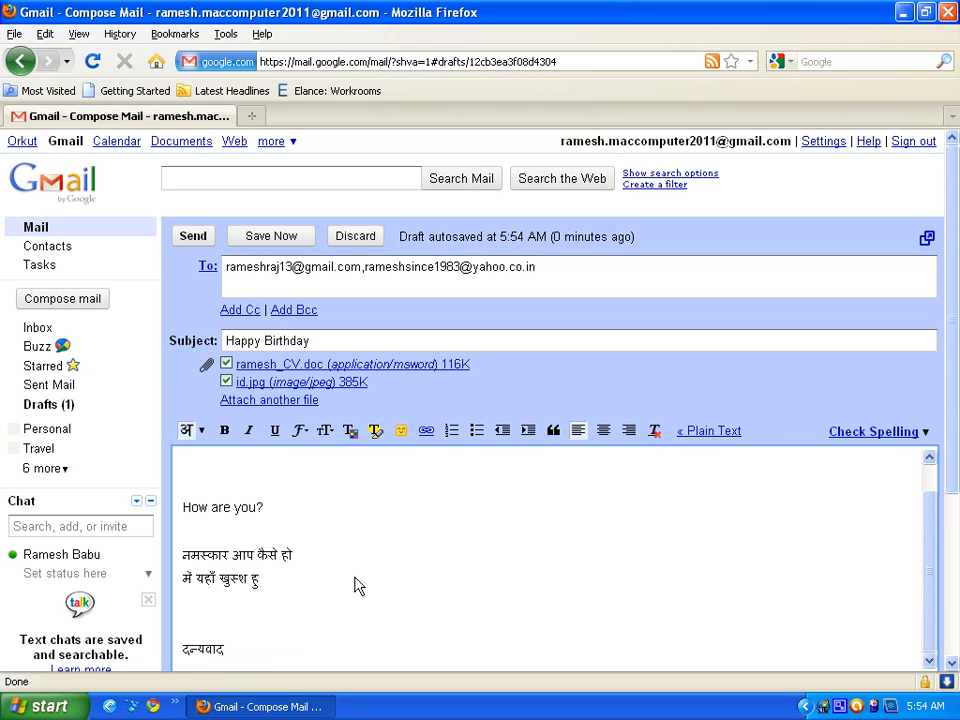
{"action": "scroll", "coordinate": [350, 580], "scroll_direction": "up", "scroll_amount": 1}
{"action": "scroll", "coordinate": [345, 580], "scroll_direction": "down", "scroll_amount": 1}
{"action": "scroll", "coordinate": [330, 570], "scroll_direction": "up", "scroll_amount": 1}
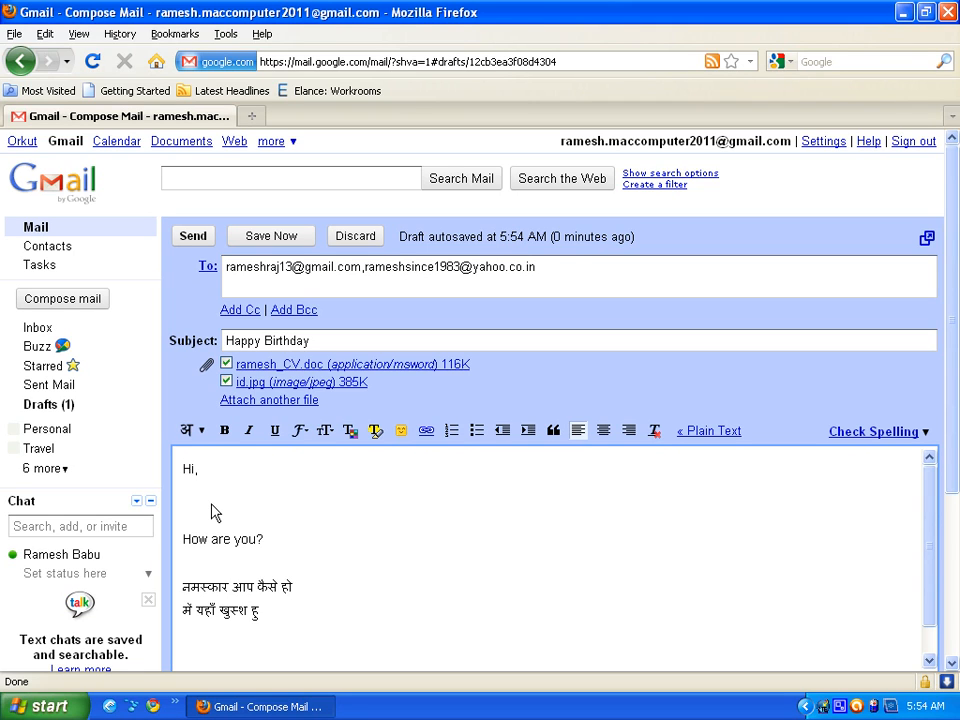
{"action": "left_click", "coordinate": [187, 513]}
- Add 'hello' below Hi, and make the two Hindi lines bold
{"action": "type", "text": "hello"}
{"action": "left_click", "coordinate": [190, 431]}
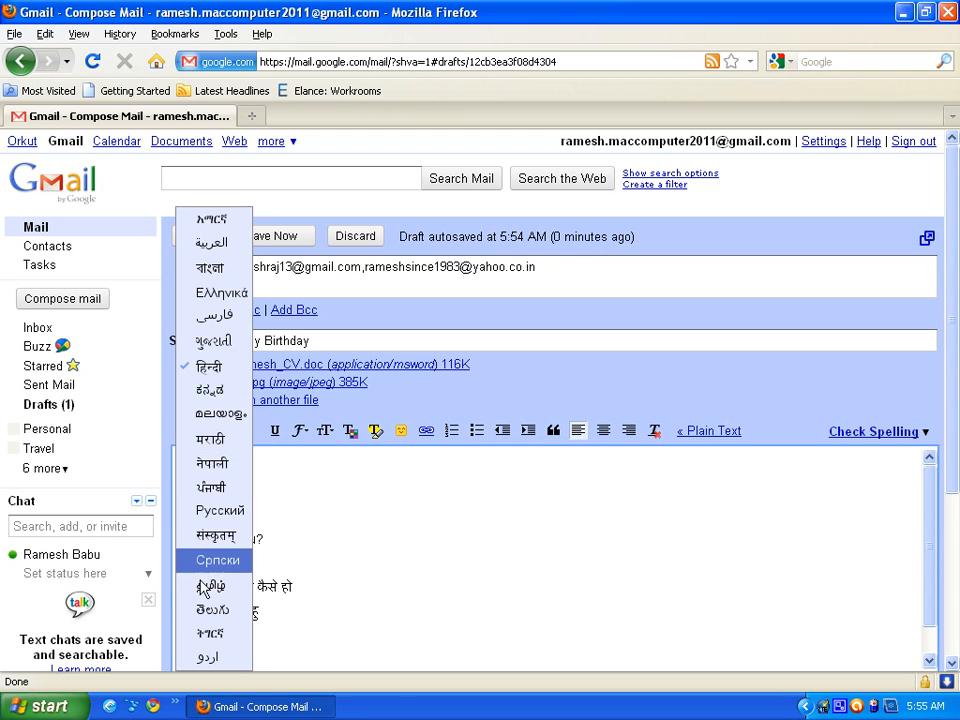
{"action": "left_click", "coordinate": [426, 538]}
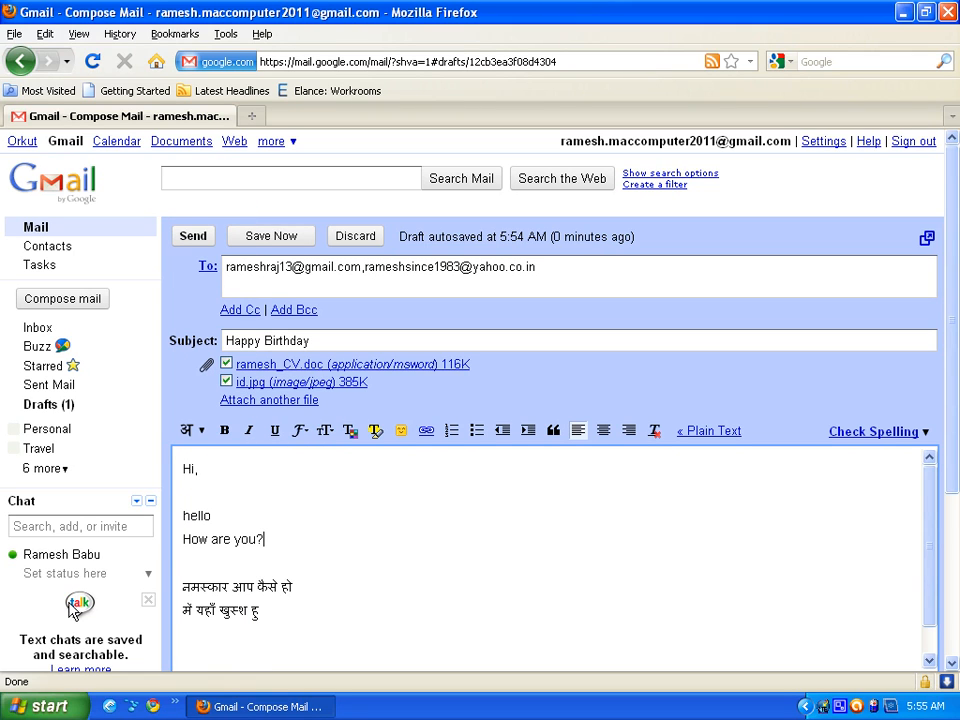
{"action": "left_click_drag", "start_coordinate": [280, 627], "coordinate": [142, 570]}
{"action": "left_click", "coordinate": [224, 432]}
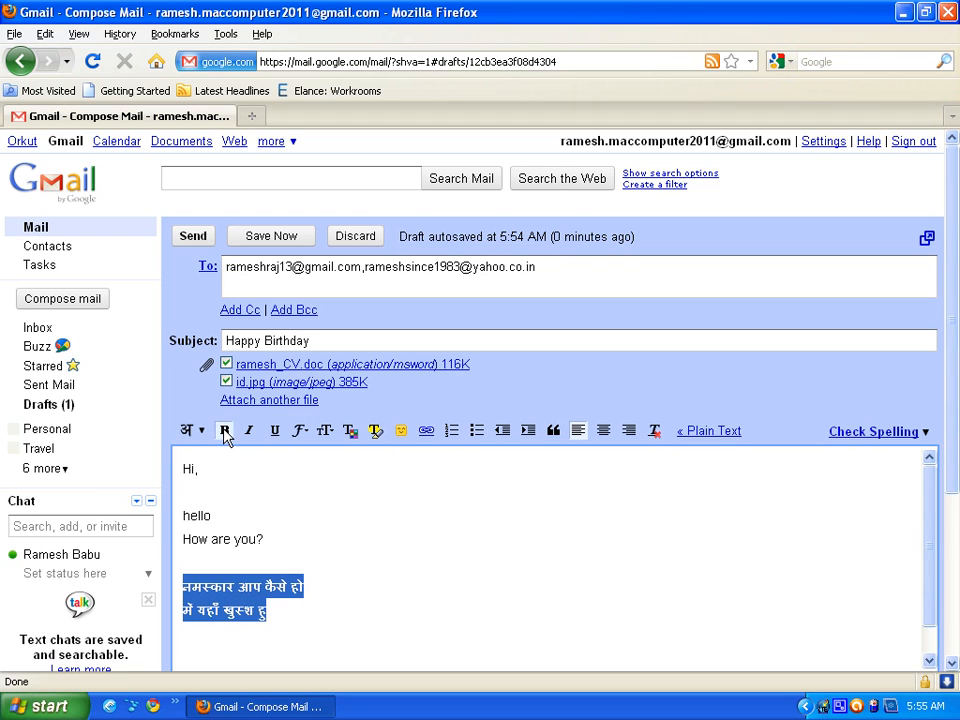
{"action": "left_click", "coordinate": [298, 515]}
{"action": "left_click_drag", "start_coordinate": [281, 636], "coordinate": [204, 553]}
{"action": "left_click", "coordinate": [250, 432]}
{"action": "left_click", "coordinate": [250, 432]}
- Set the two Hindi lines to Huge text size
{"action": "left_click", "coordinate": [301, 436]}
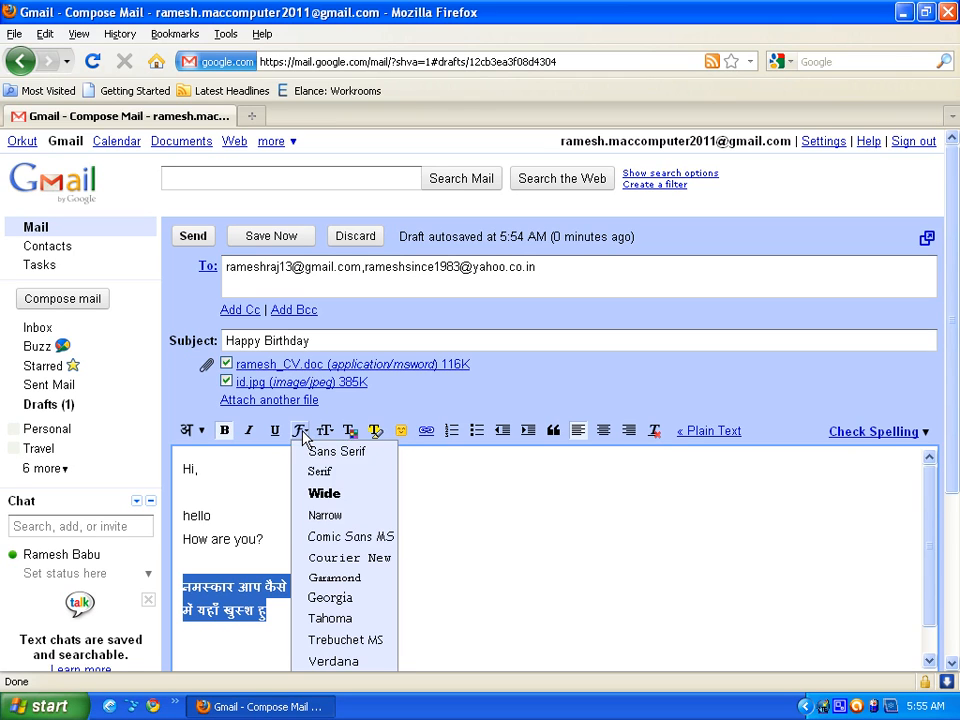
{"action": "left_click", "coordinate": [320, 537]}
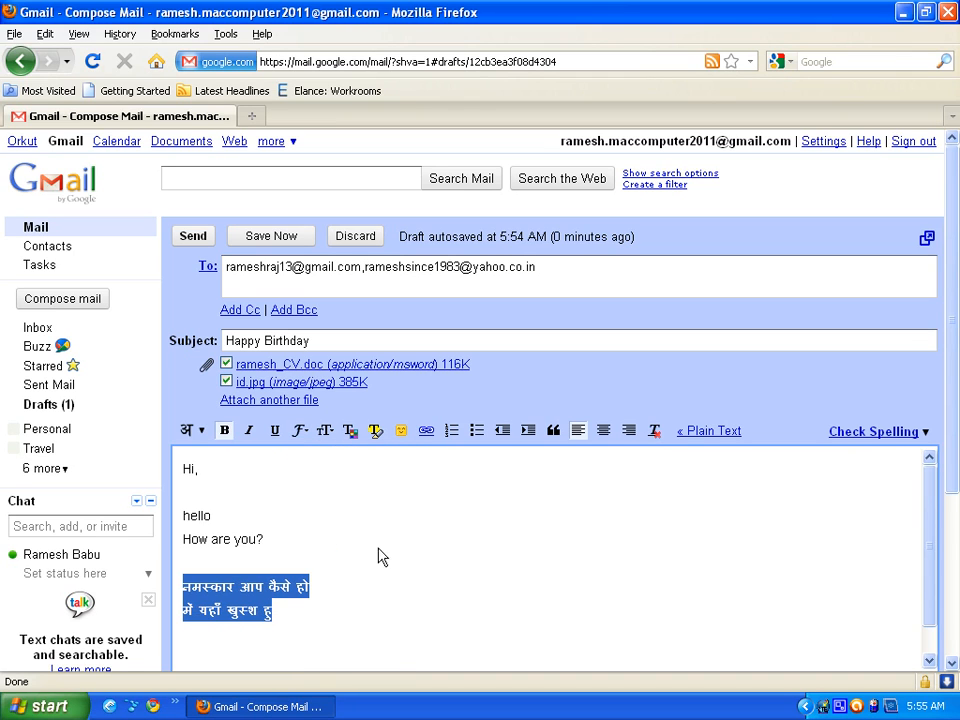
{"action": "left_click", "coordinate": [378, 548]}
{"action": "left_click_drag", "start_coordinate": [332, 647], "coordinate": [180, 568]}
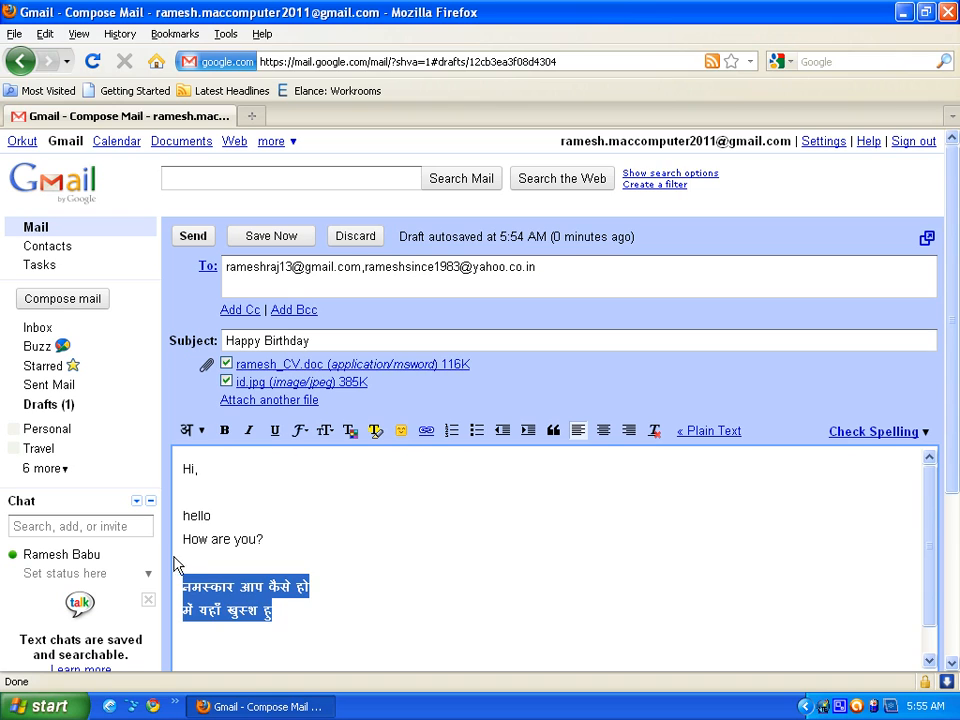
{"action": "left_click", "coordinate": [327, 432]}
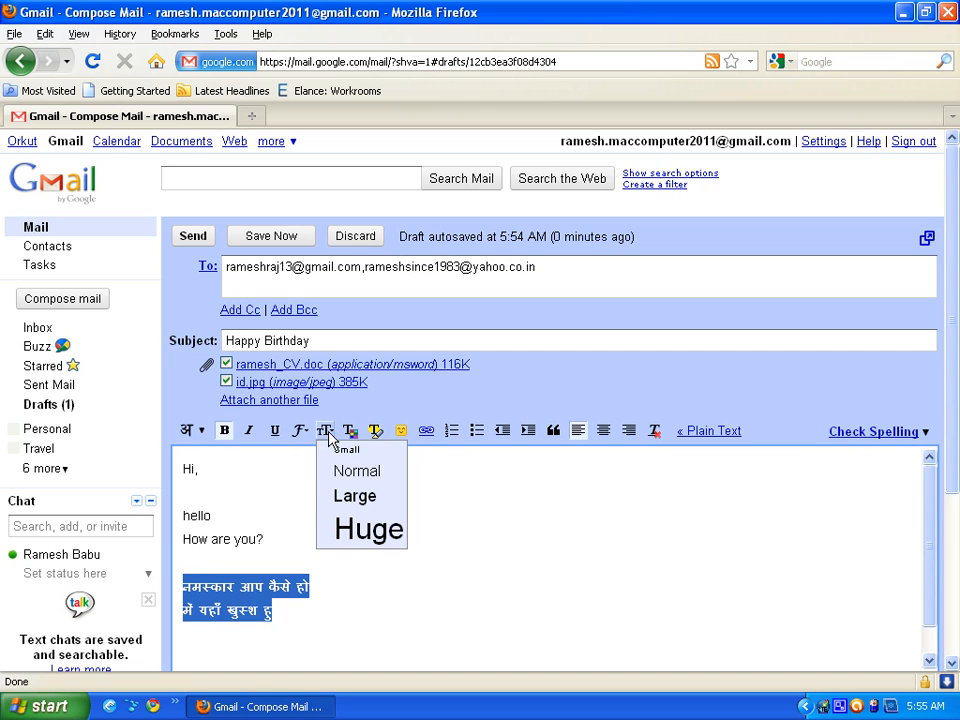
{"action": "left_click", "coordinate": [378, 536]}
{"action": "left_click", "coordinate": [508, 587]}
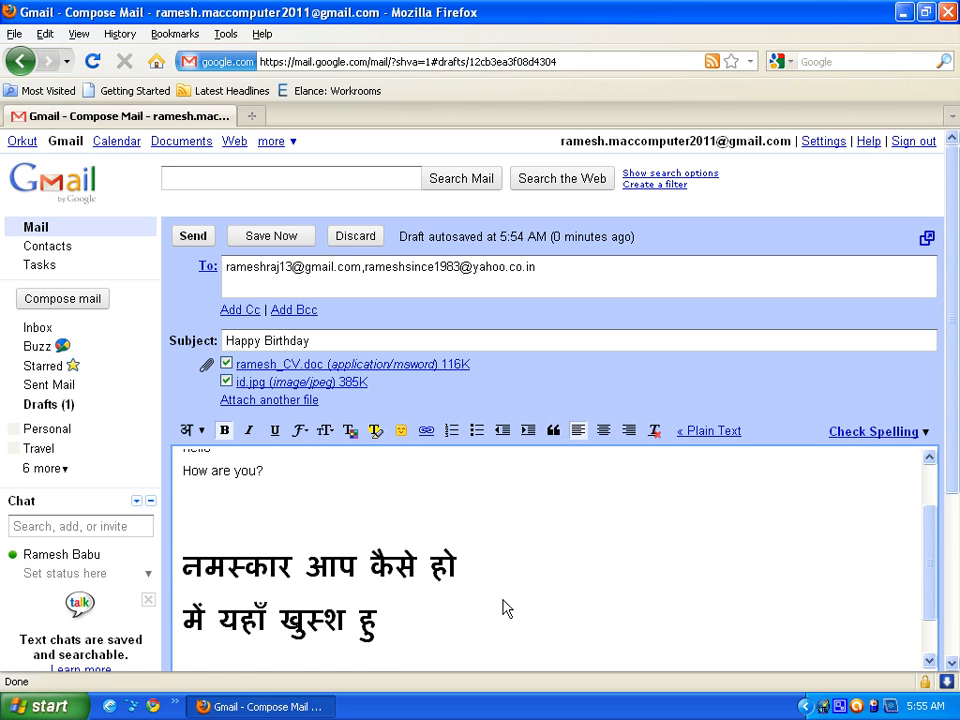
- Colour the Hindi lines blue and highlight them in yellow
{"action": "left_click_drag", "start_coordinate": [409, 643], "coordinate": [193, 527]}
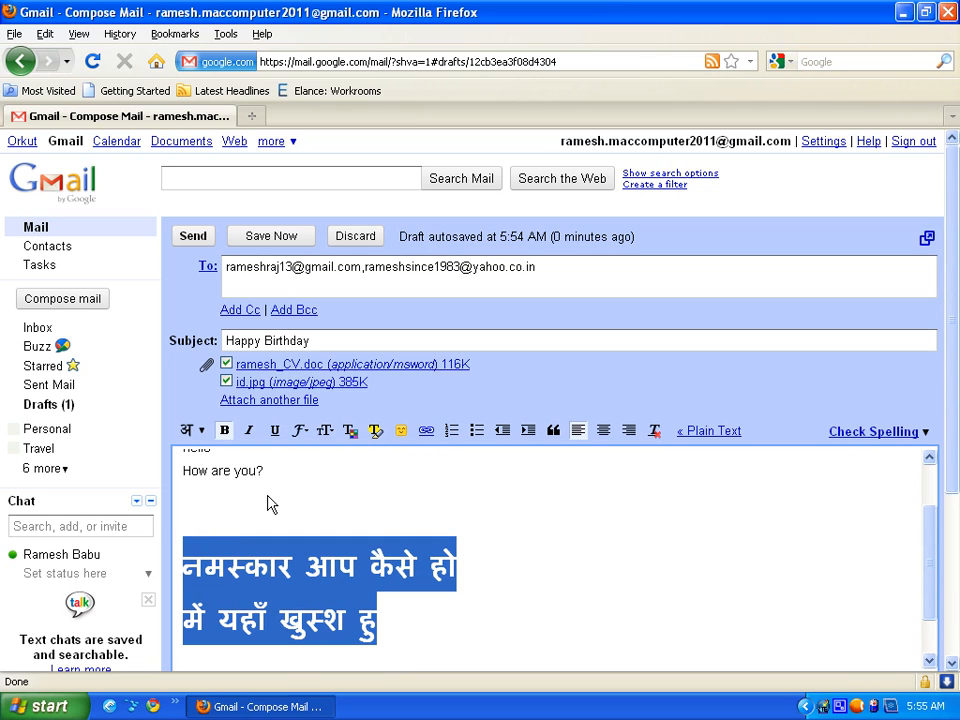
{"action": "left_click", "coordinate": [349, 431]}
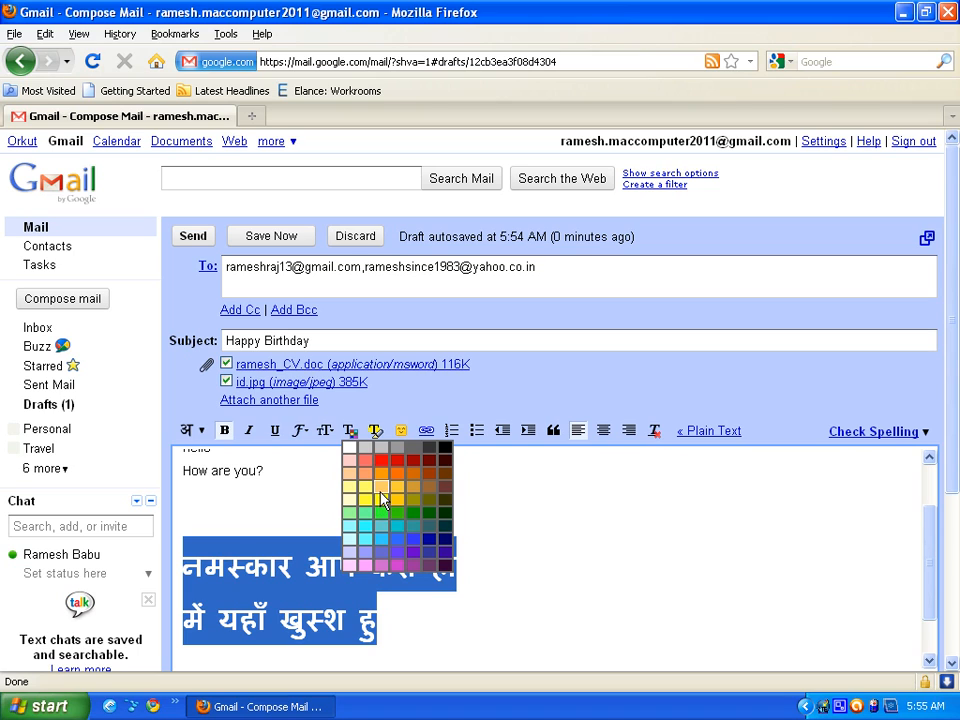
{"action": "left_click", "coordinate": [399, 545]}
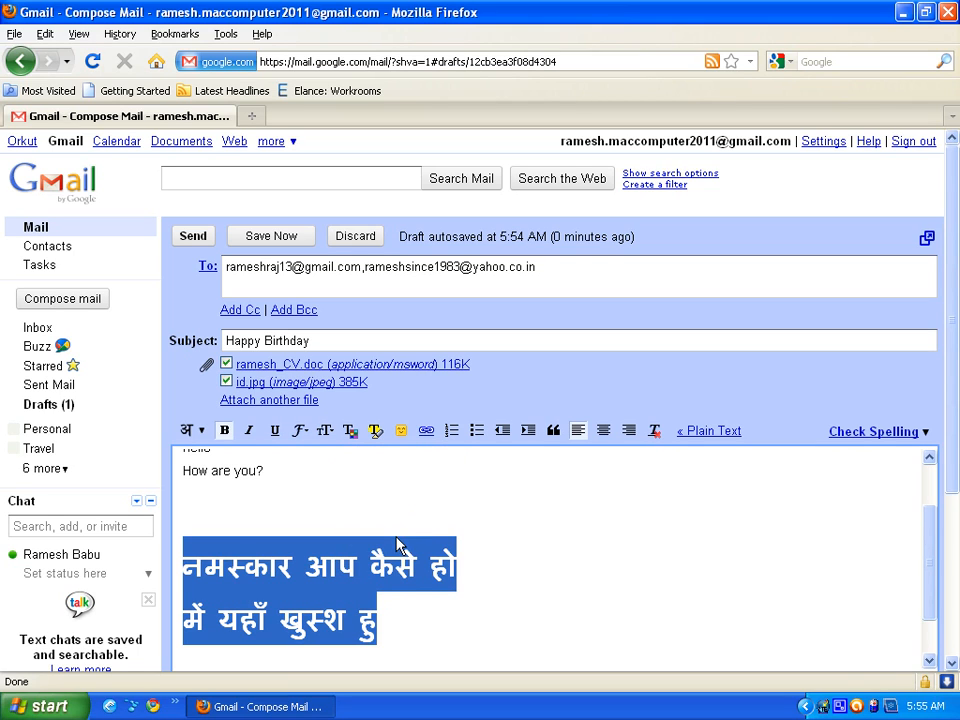
{"action": "left_click", "coordinate": [424, 510]}
{"action": "left_click_drag", "start_coordinate": [378, 625], "coordinate": [182, 561]}
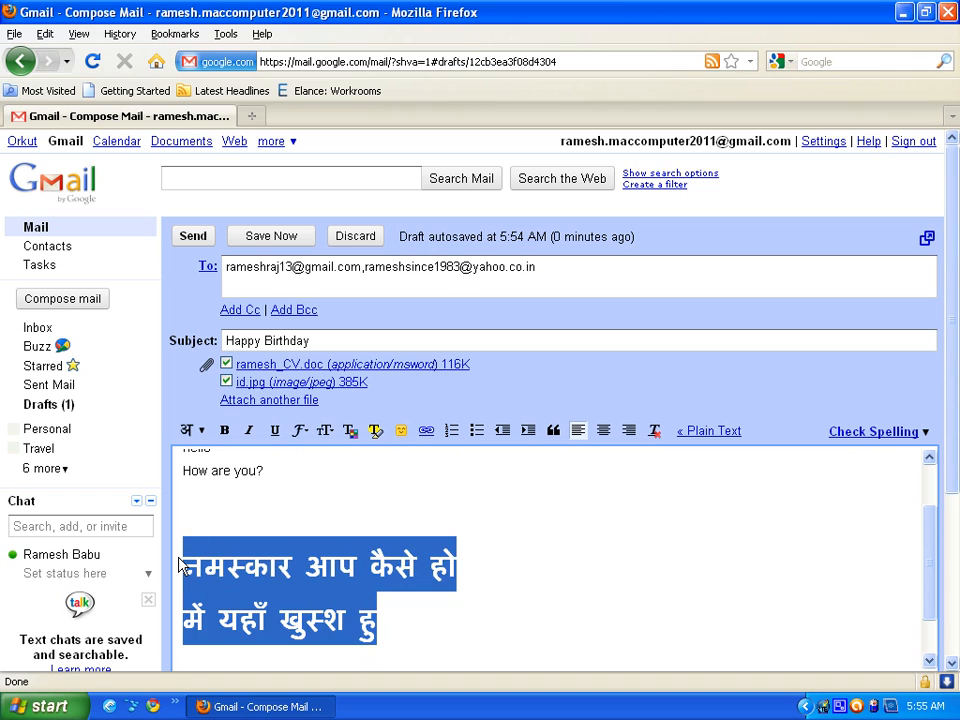
{"action": "left_click", "coordinate": [374, 432]}
{"action": "left_click", "coordinate": [405, 510]}
{"action": "left_click", "coordinate": [471, 529]}
{"action": "scroll", "coordinate": [490, 547], "scroll_direction": "up", "scroll_amount": 2}
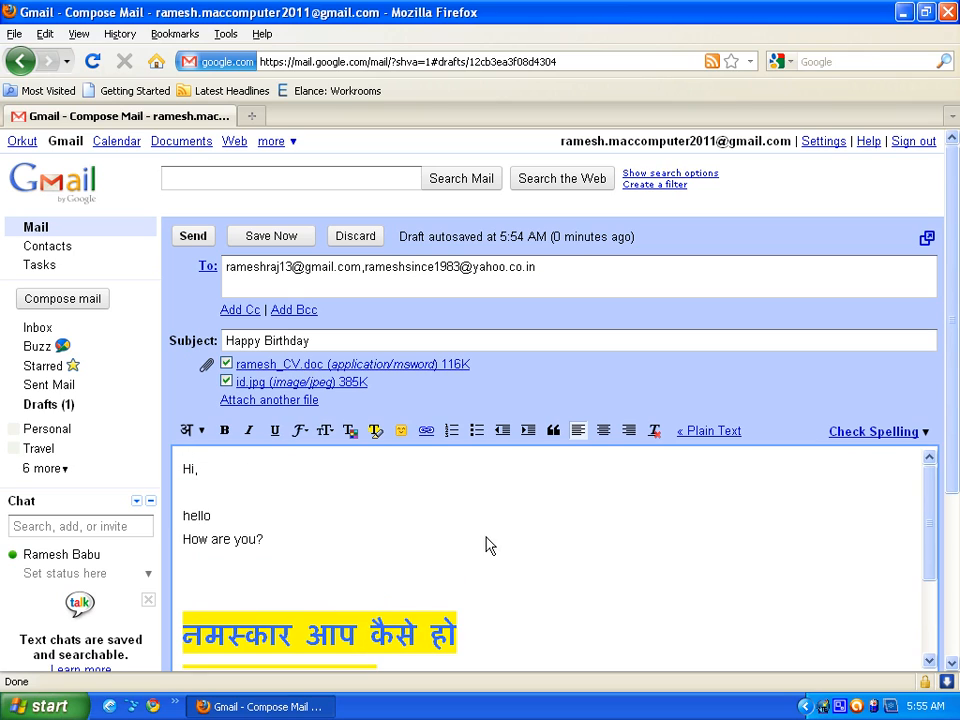
{"action": "left_click", "coordinate": [401, 431]}
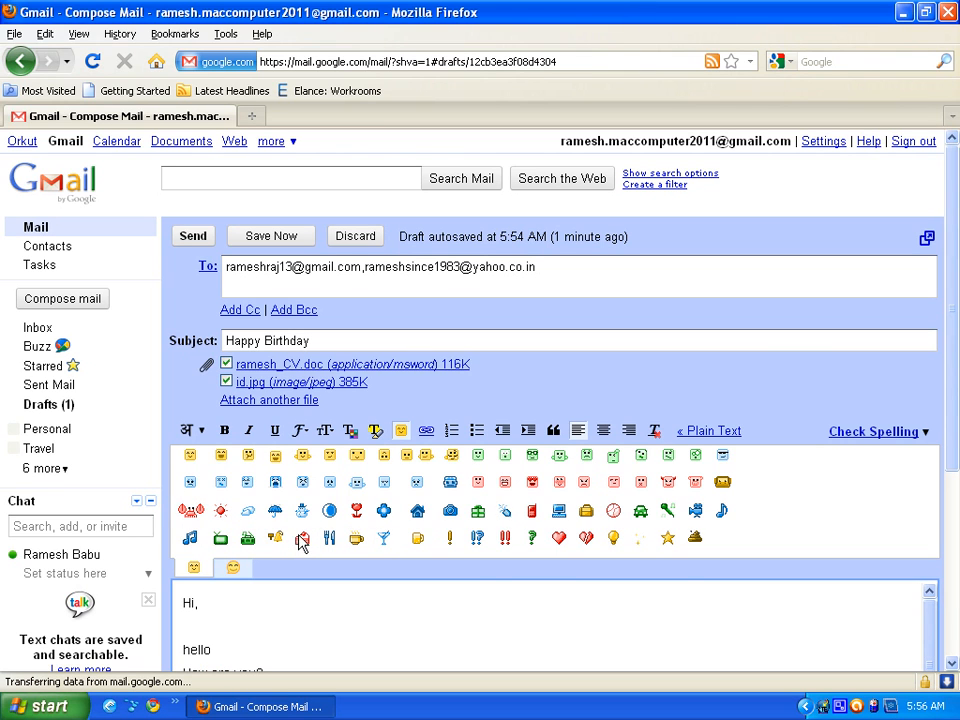
- Insert three emoticons, including a cocktail glass and a cake, below 'How are you?'
{"action": "scroll", "coordinate": [430, 500], "scroll_direction": "down", "scroll_amount": 5}
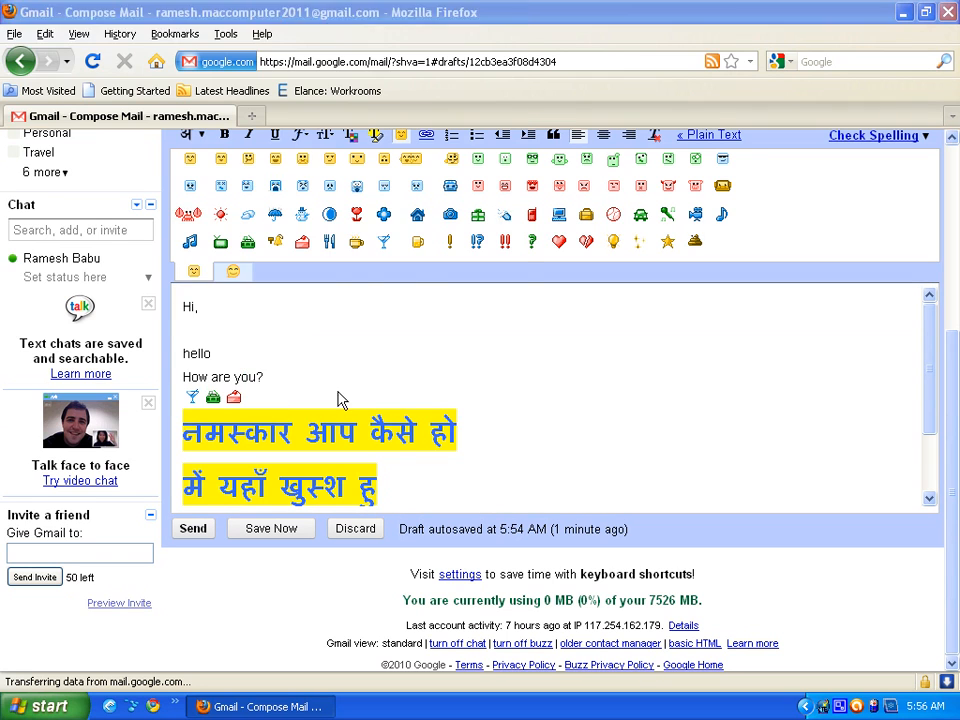
{"action": "left_click", "coordinate": [486, 371]}
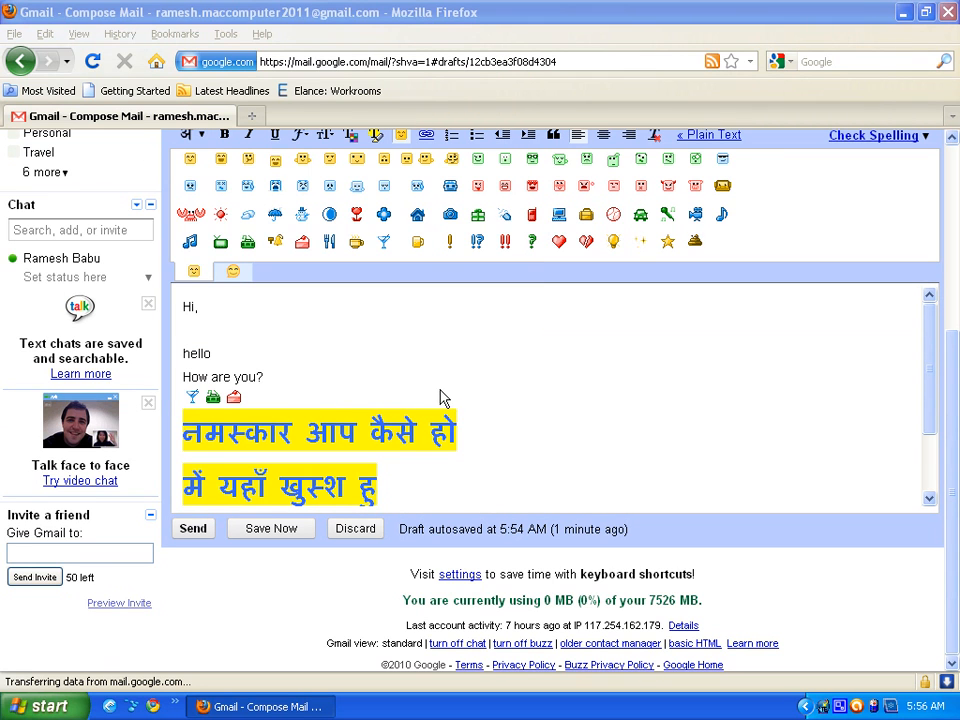
{"action": "left_click", "coordinate": [435, 358]}
{"action": "scroll", "coordinate": [432, 360], "scroll_direction": "up", "scroll_amount": 2}
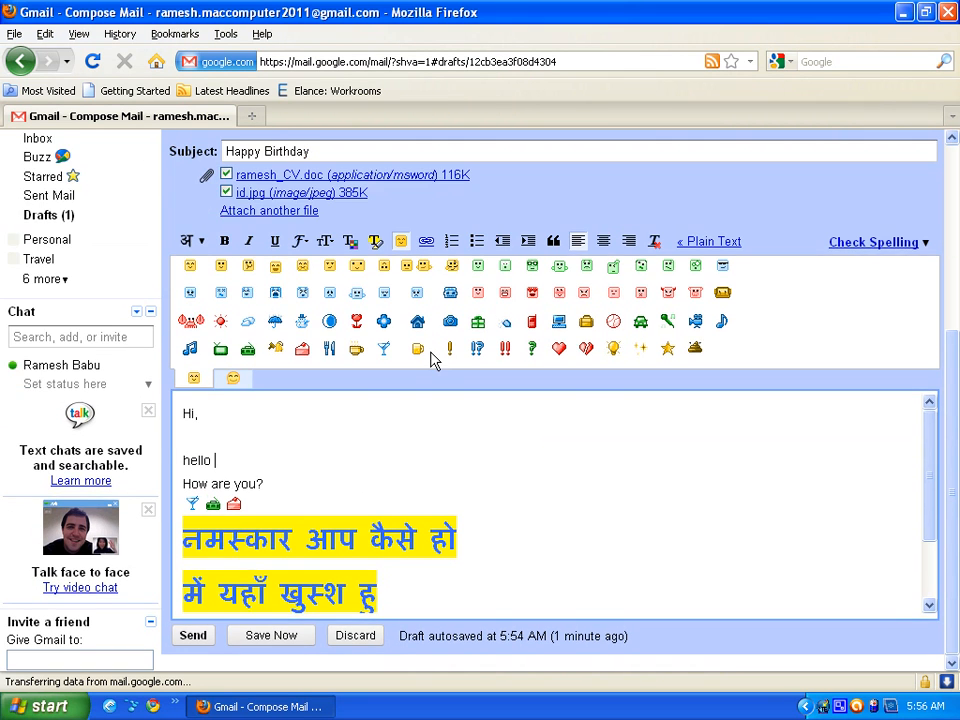
{"action": "scroll", "coordinate": [432, 360], "scroll_direction": "up", "scroll_amount": 2}
{"action": "left_click", "coordinate": [401, 350]}
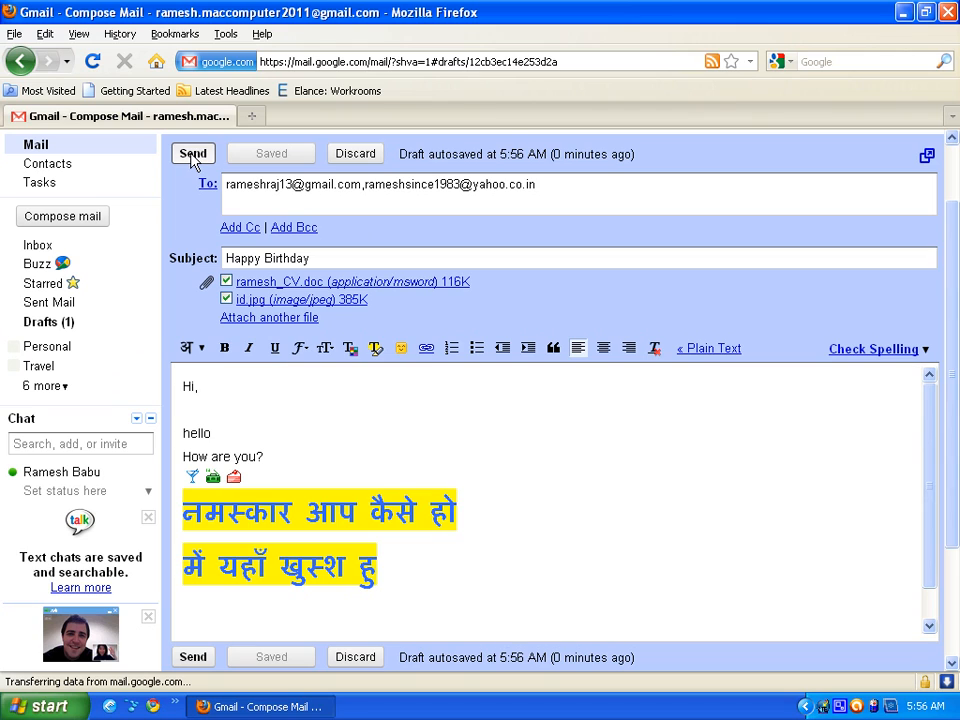
- Send the Happy Birthday message, confirm it appears in Sent Mail with its attachment, then view Drafts
{"action": "left_click", "coordinate": [193, 155]}
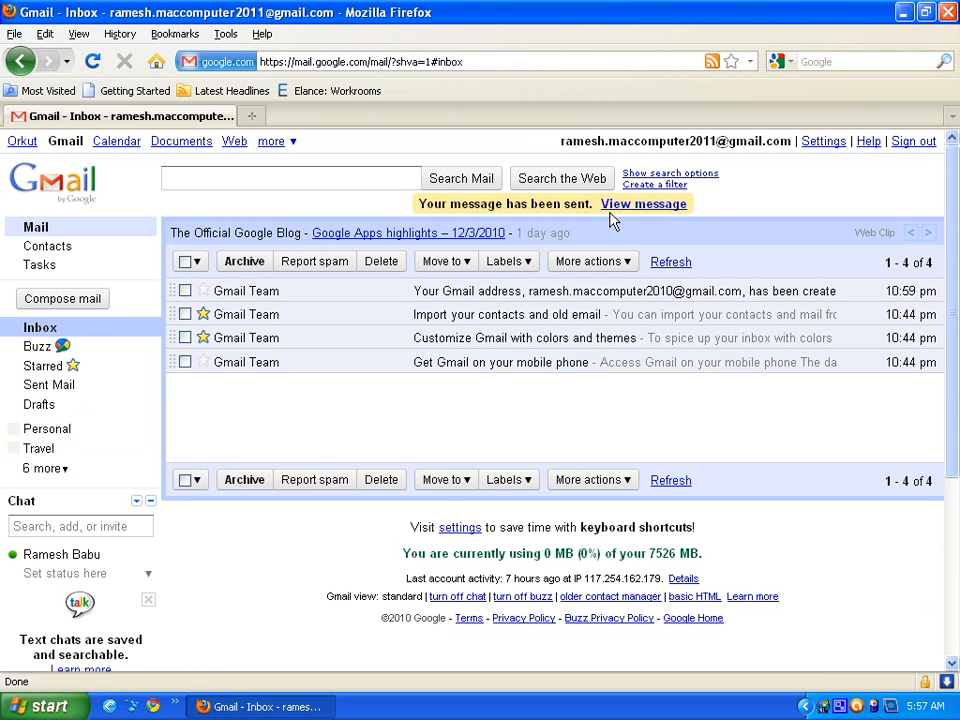
{"action": "left_click", "coordinate": [48, 385]}
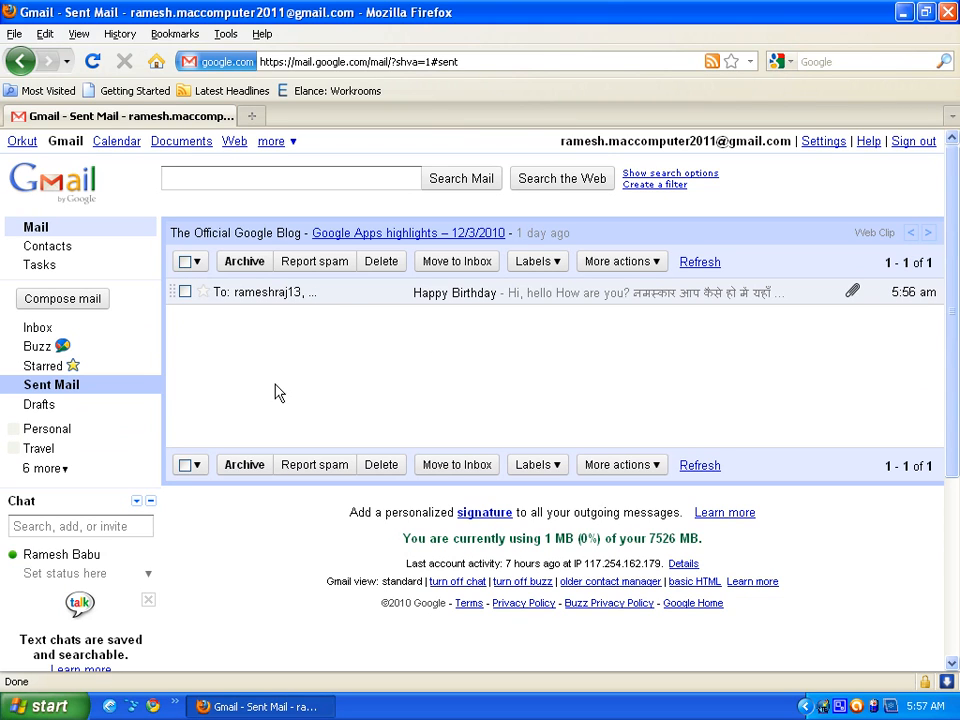
{"action": "left_click", "coordinate": [48, 406]}
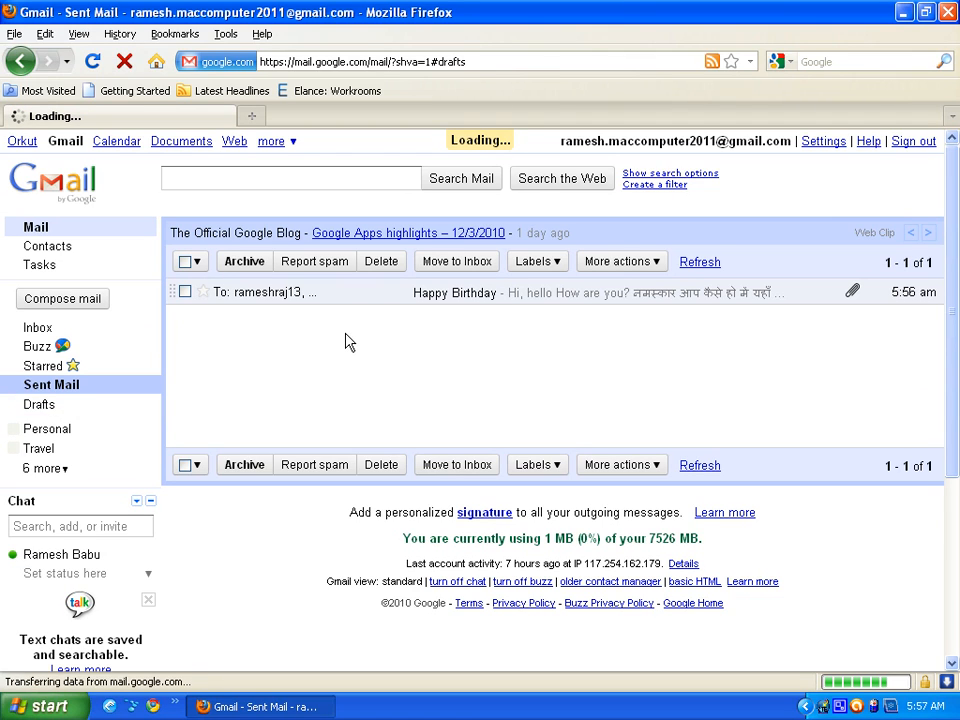
- Compose a message to the suggested contact with subject 'hi' and save it as a draft
{"action": "left_click", "coordinate": [55, 303]}
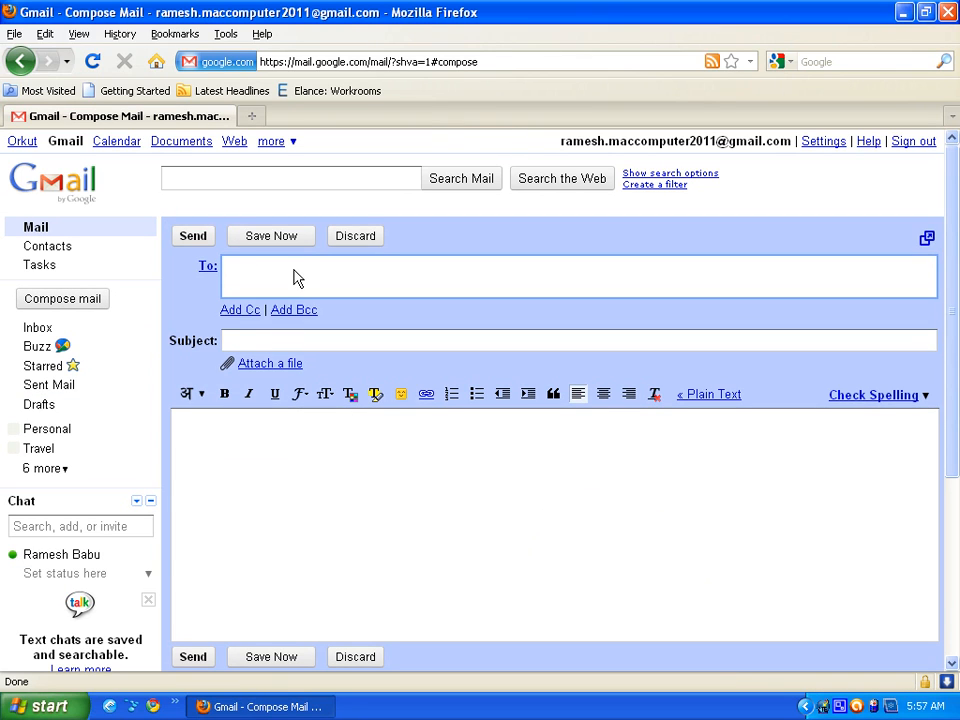
{"action": "type", "text": "r"}
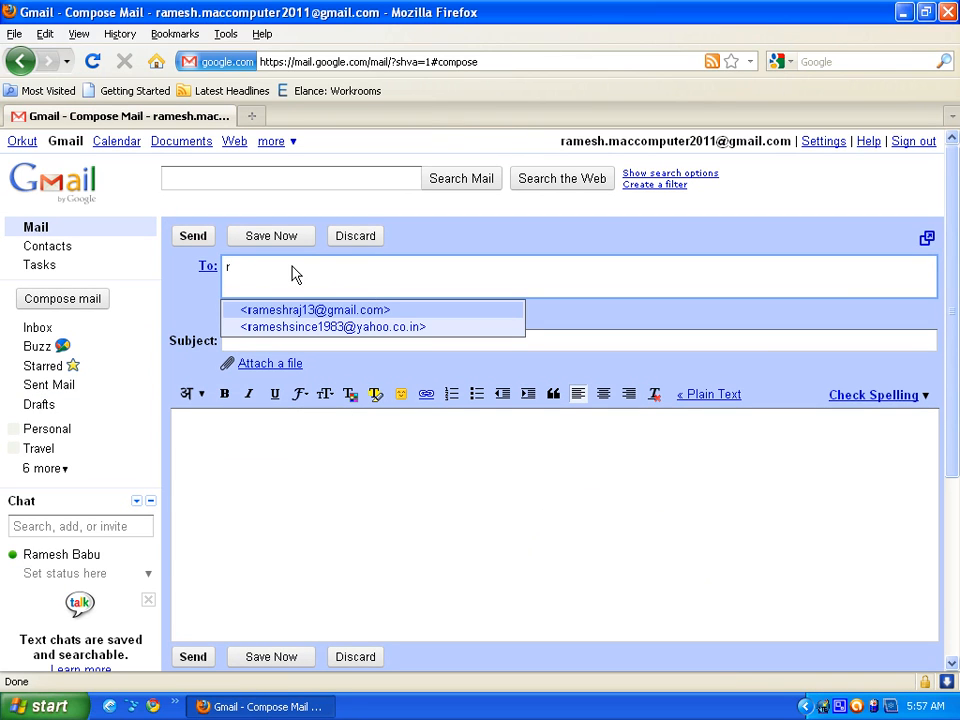
{"action": "left_click", "coordinate": [375, 311]}
{"action": "left_click", "coordinate": [336, 343]}
{"action": "type", "text": "hi"}
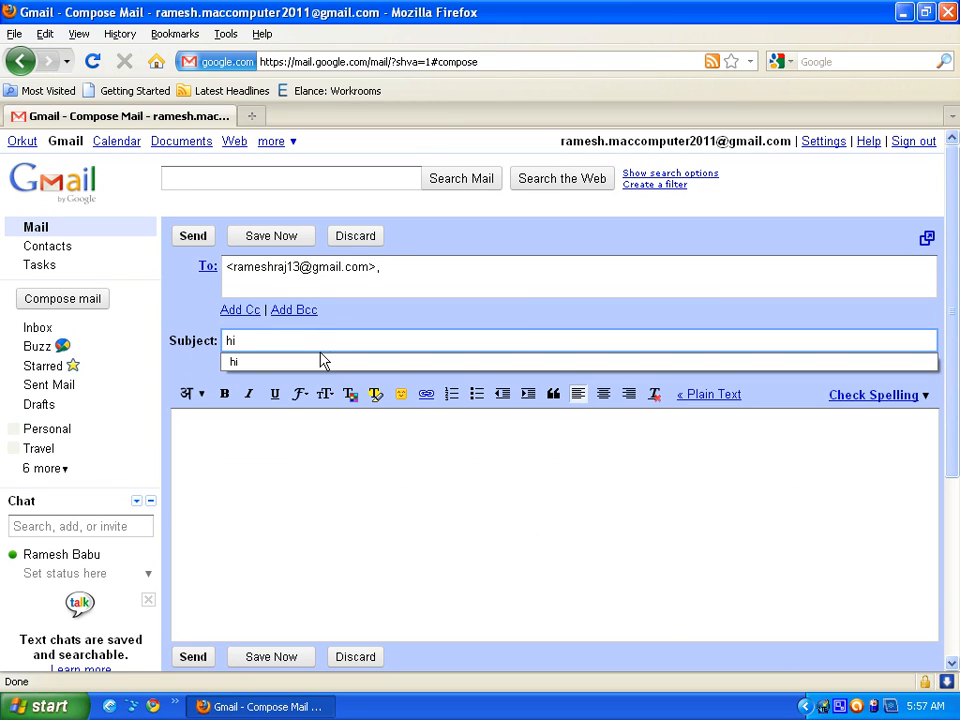
{"action": "left_click", "coordinate": [305, 498]}
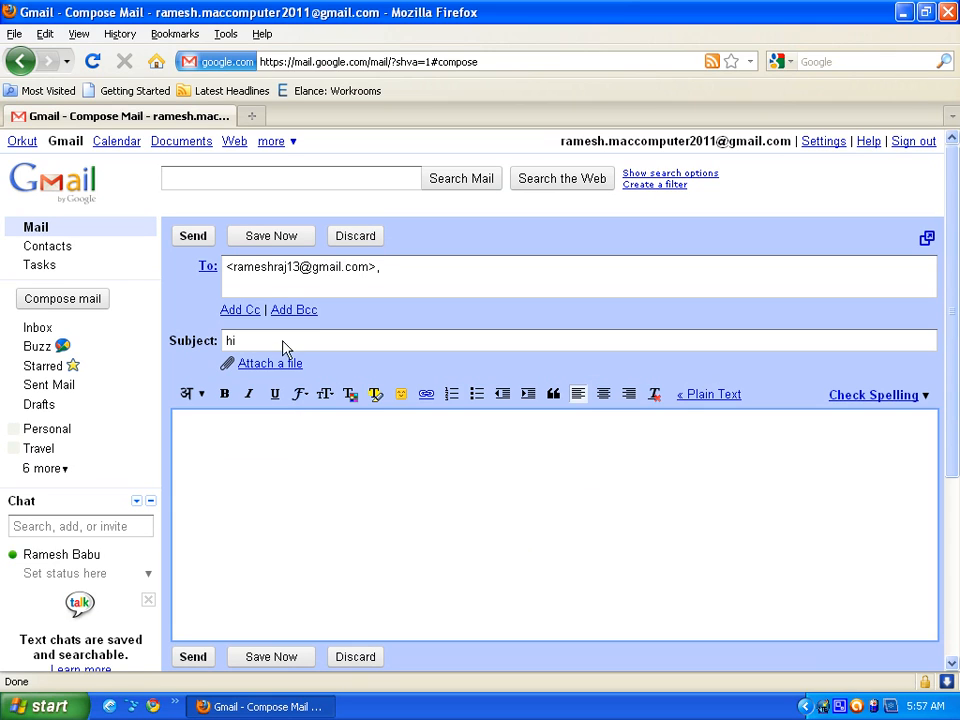
{"action": "left_click", "coordinate": [269, 238]}
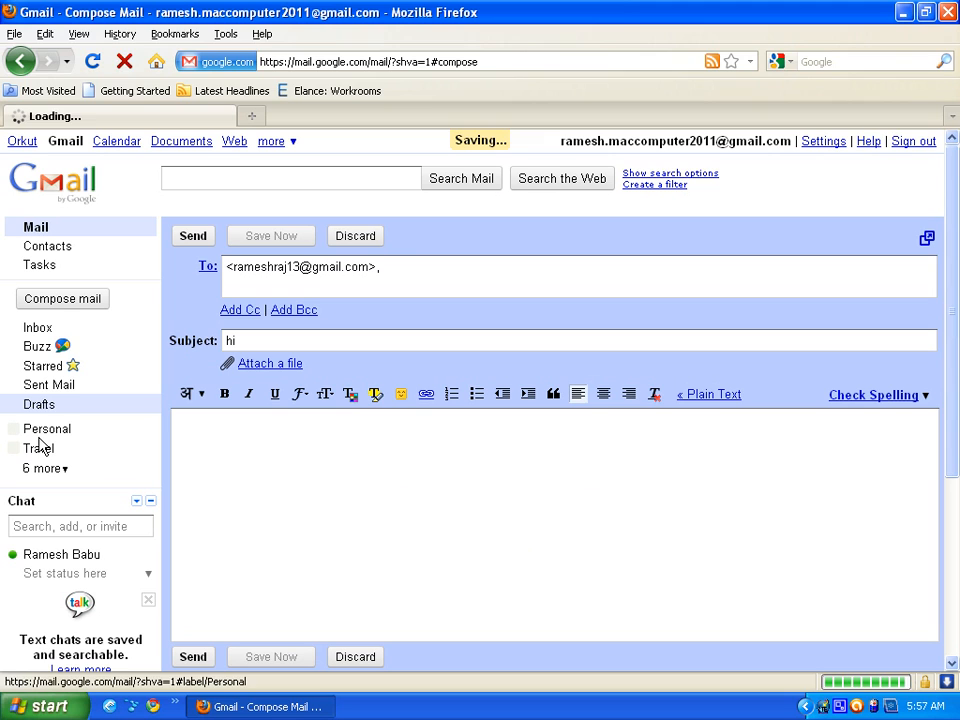
- Open the 'hi' draft from the Drafts folder and discard it
{"action": "left_click", "coordinate": [52, 406]}
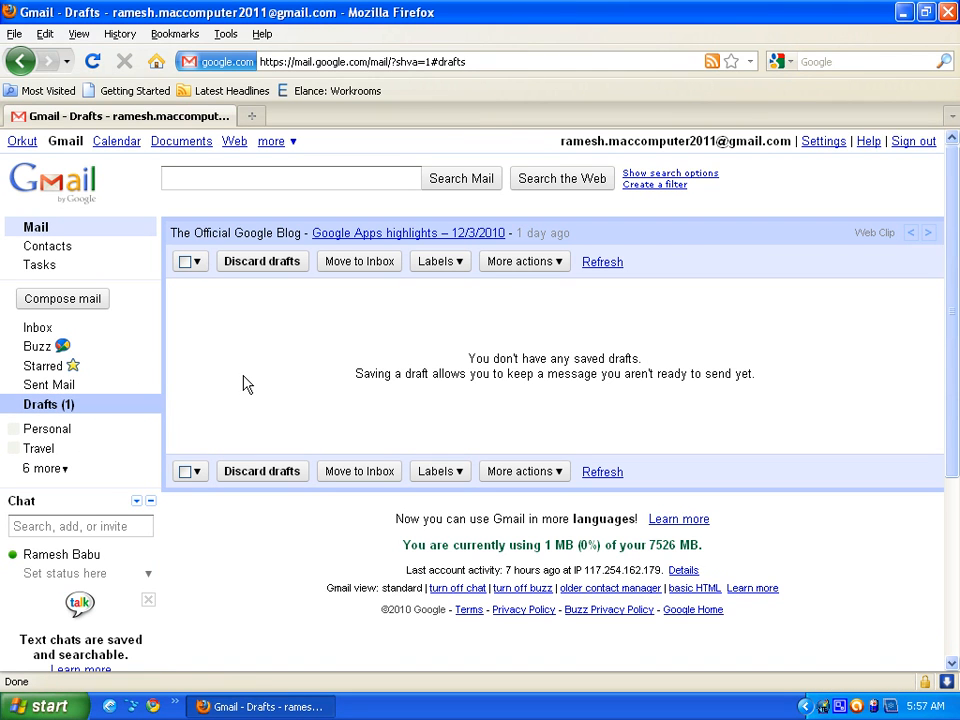
{"action": "left_click", "coordinate": [57, 413]}
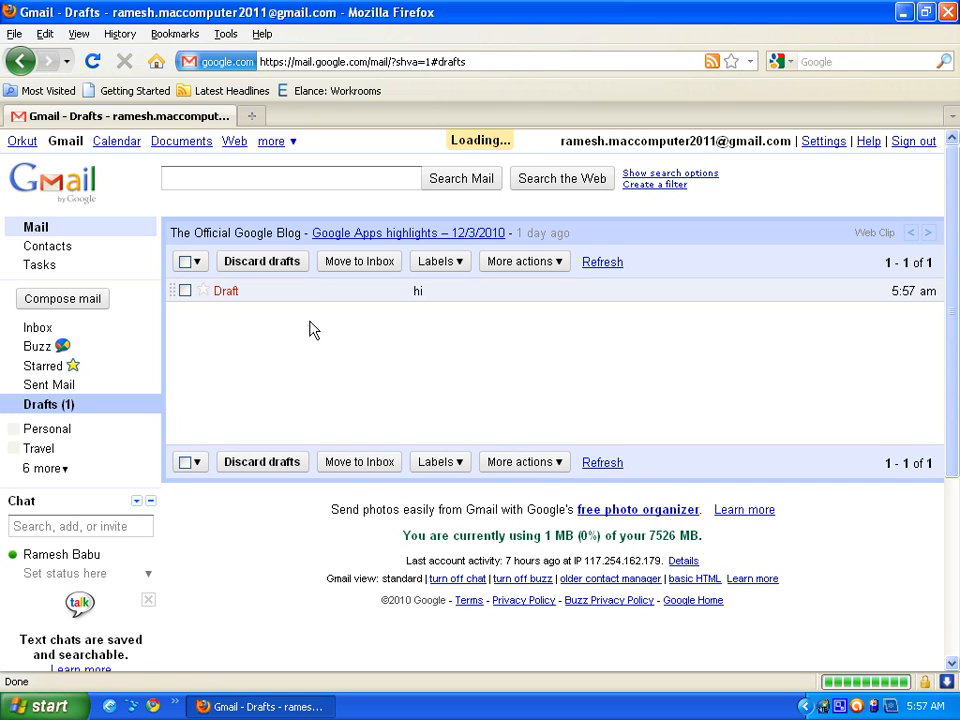
{"action": "left_click", "coordinate": [185, 291]}
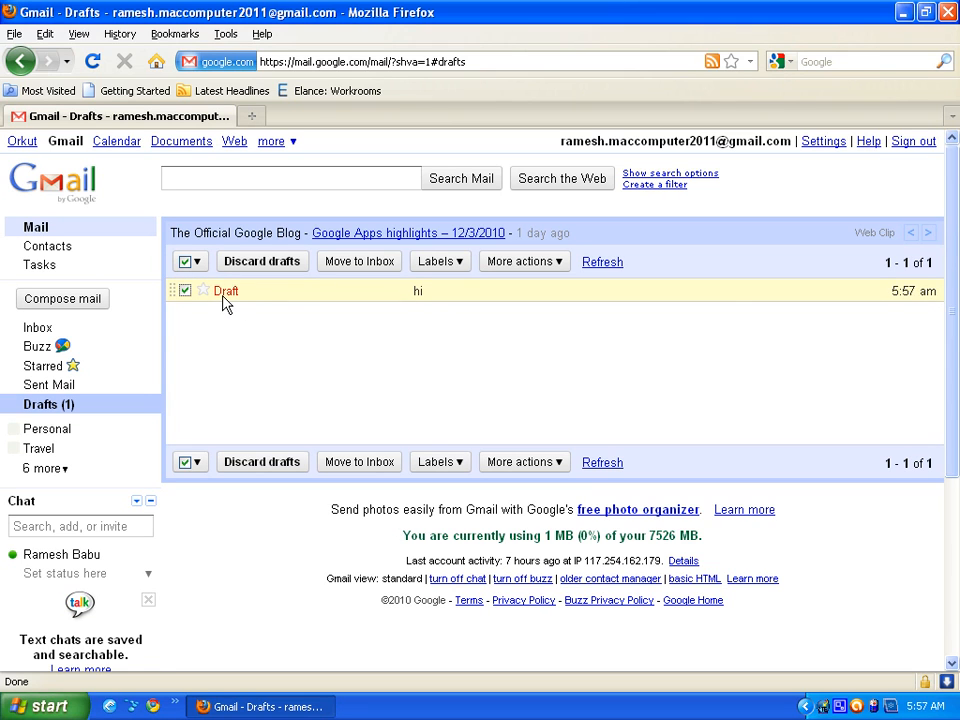
{"action": "left_click", "coordinate": [224, 299]}
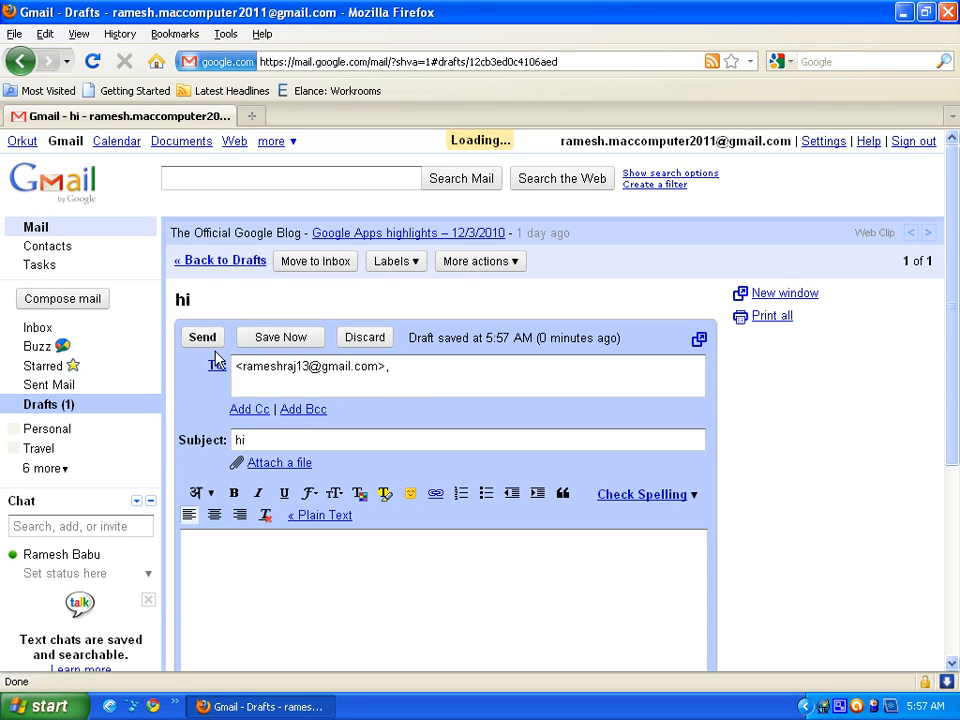
{"action": "left_click", "coordinate": [365, 339]}
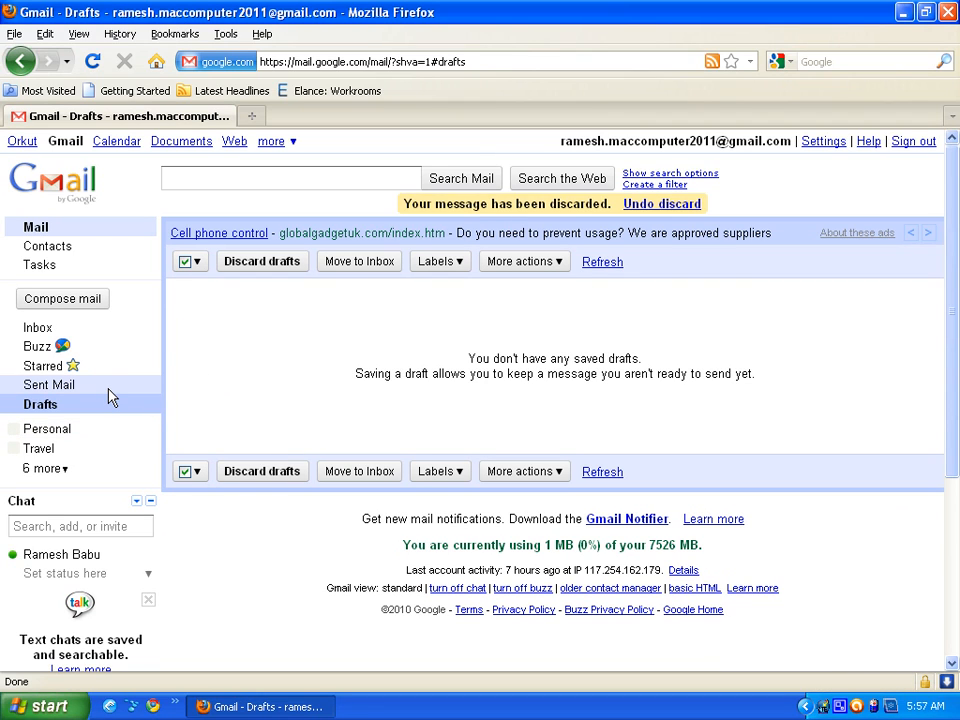
- Check Sent Mail, return to the Inbox, then open the empty Spam folder
{"action": "left_click", "coordinate": [48, 388]}
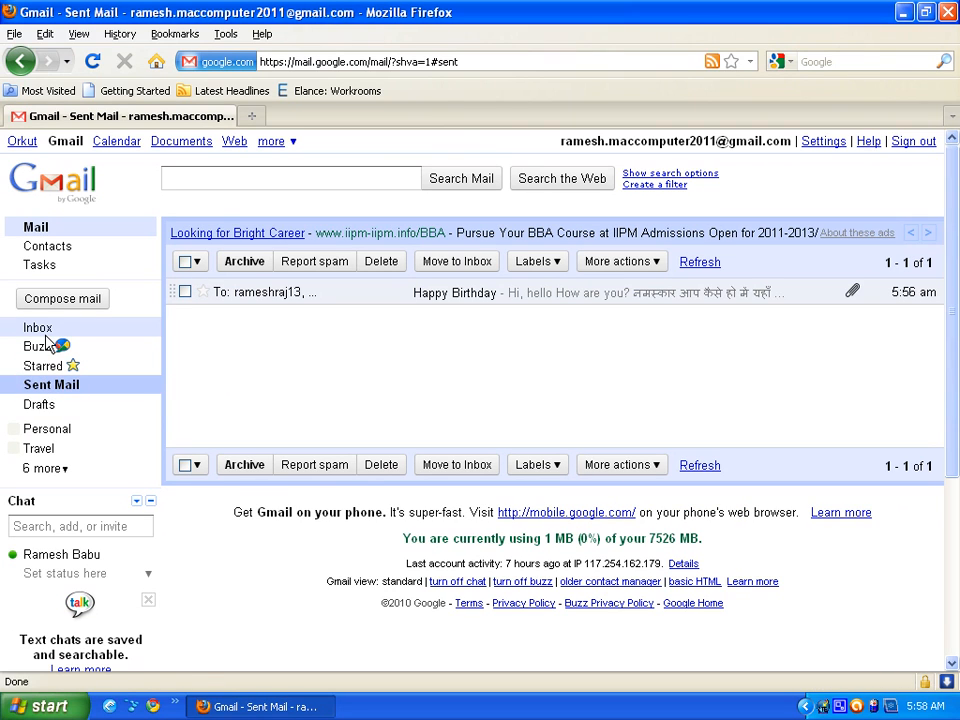
{"action": "left_click", "coordinate": [37, 327]}
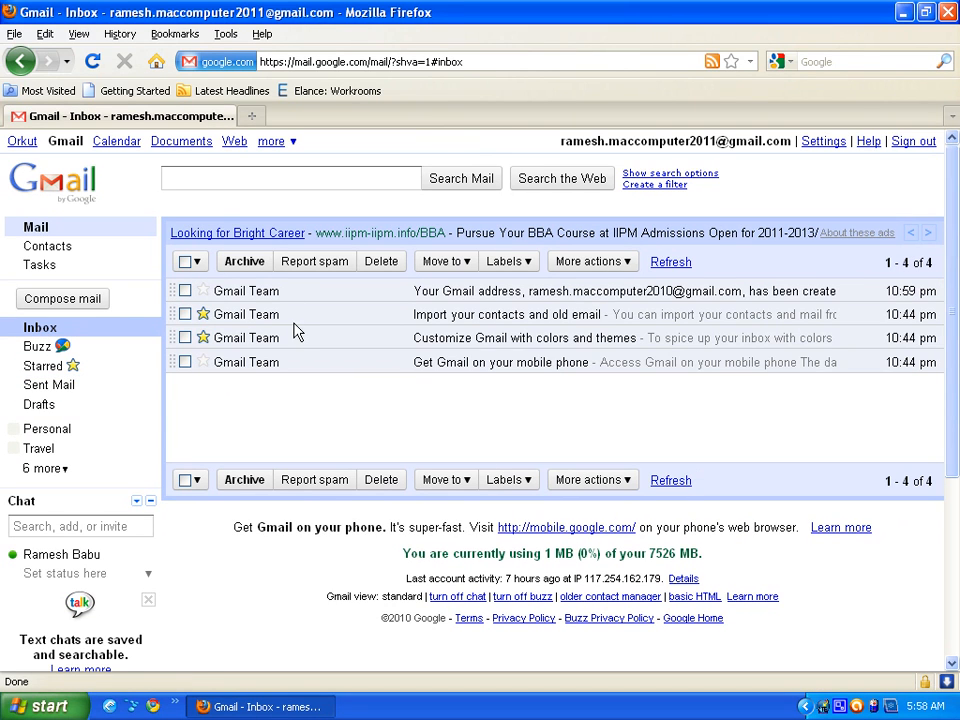
{"action": "left_click", "coordinate": [60, 469]}
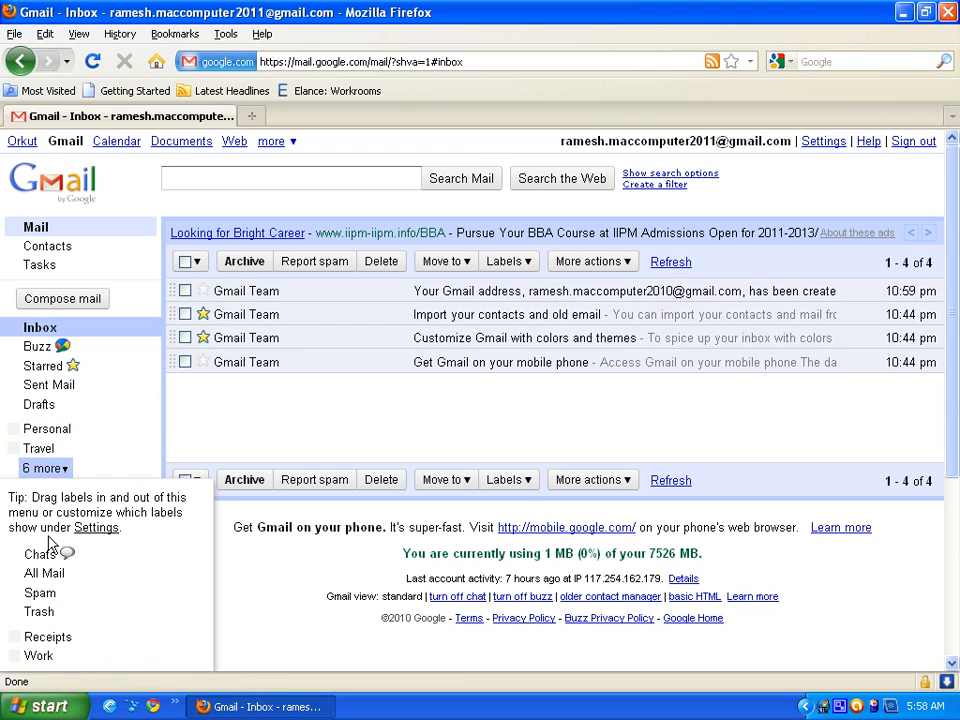
{"action": "left_click", "coordinate": [50, 597]}
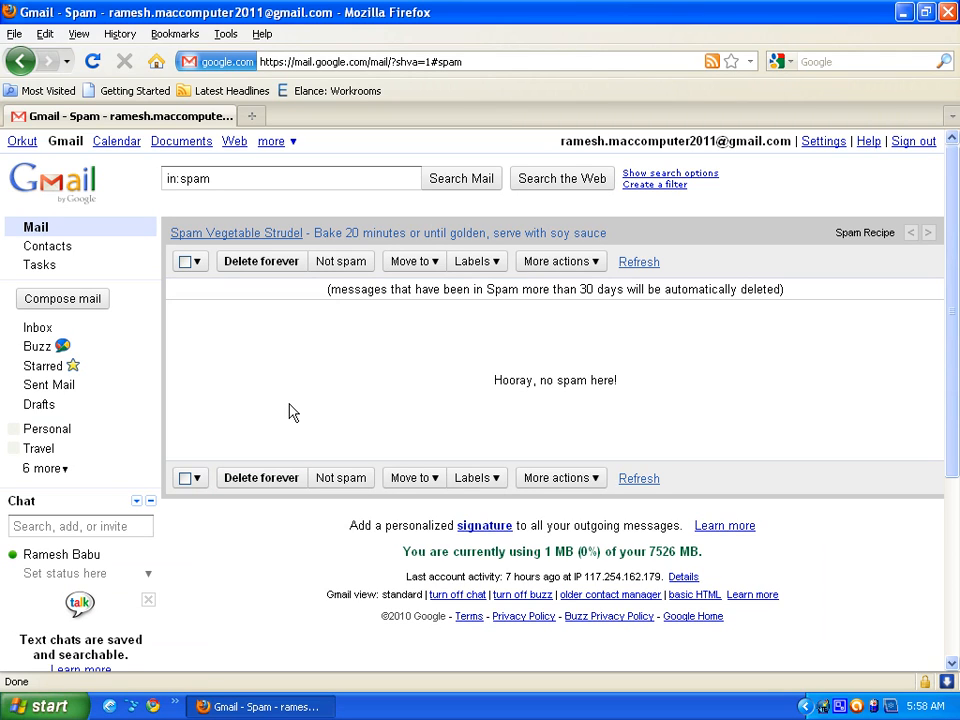
{"action": "left_click", "coordinate": [66, 470]}
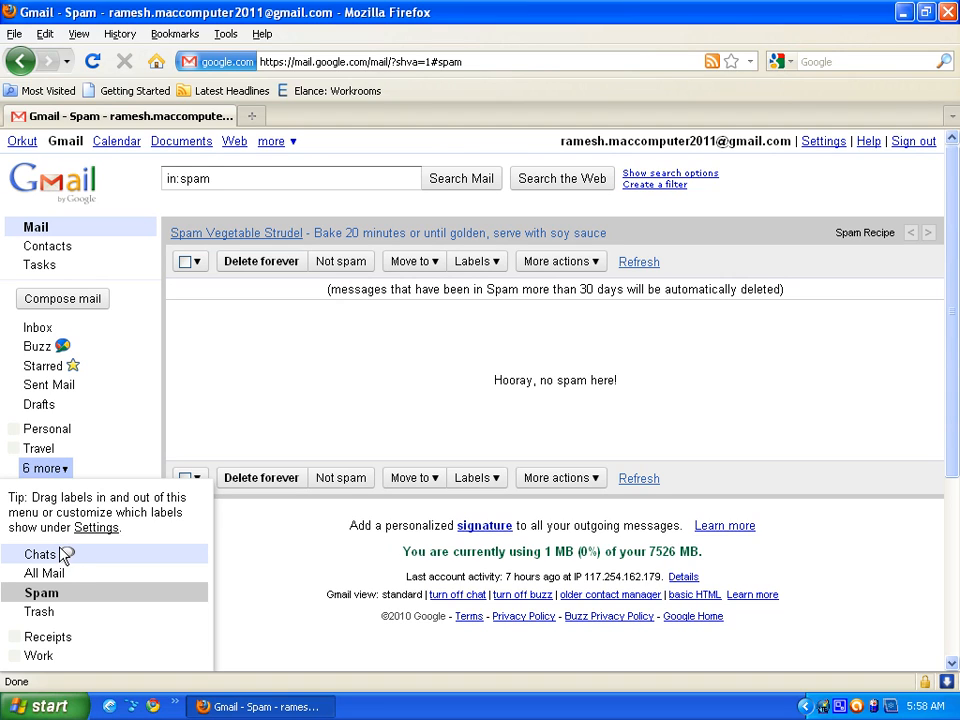
{"action": "left_click", "coordinate": [50, 620]}
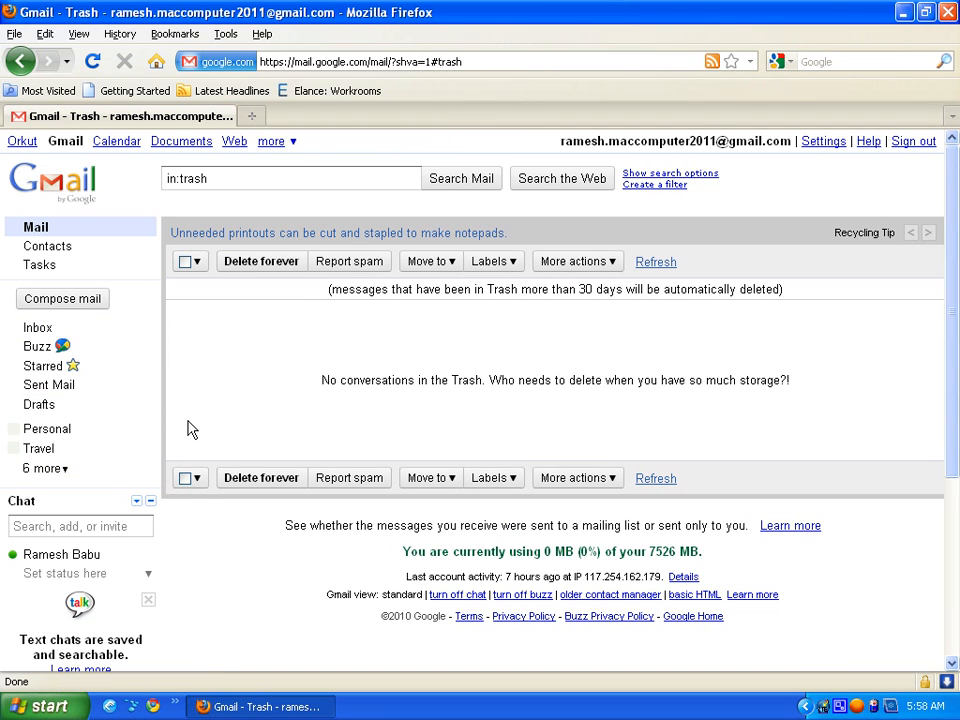
{"action": "scroll", "coordinate": [190, 430], "scroll_direction": "down", "scroll_amount": 4}
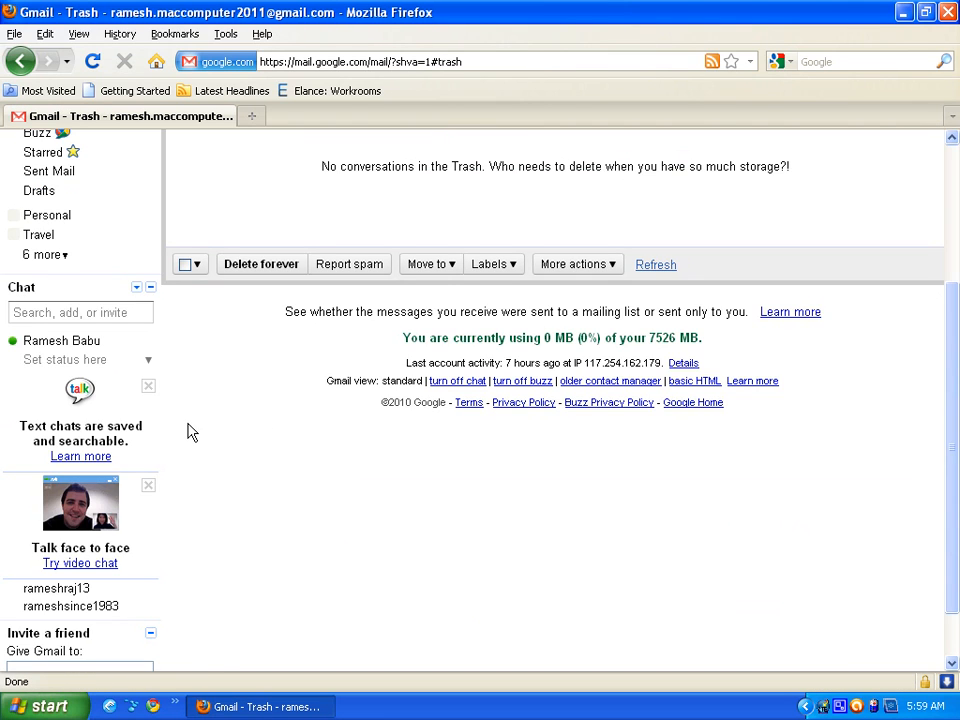
{"action": "left_click", "coordinate": [66, 256]}
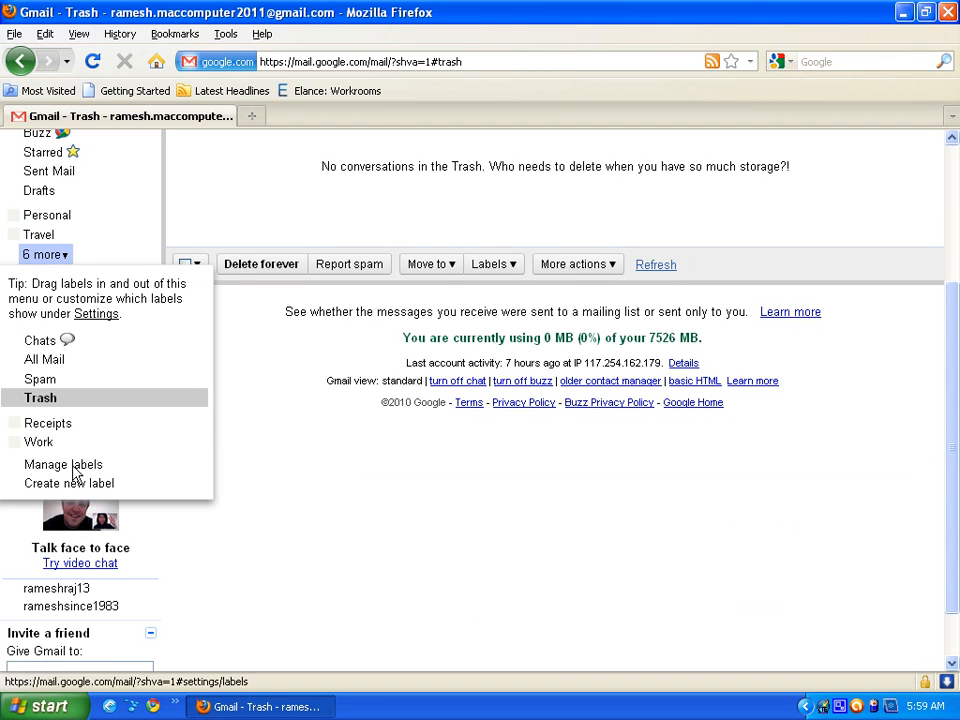
{"action": "left_click", "coordinate": [223, 210]}
{"action": "scroll", "coordinate": [214, 212], "scroll_direction": "up", "scroll_amount": 4}
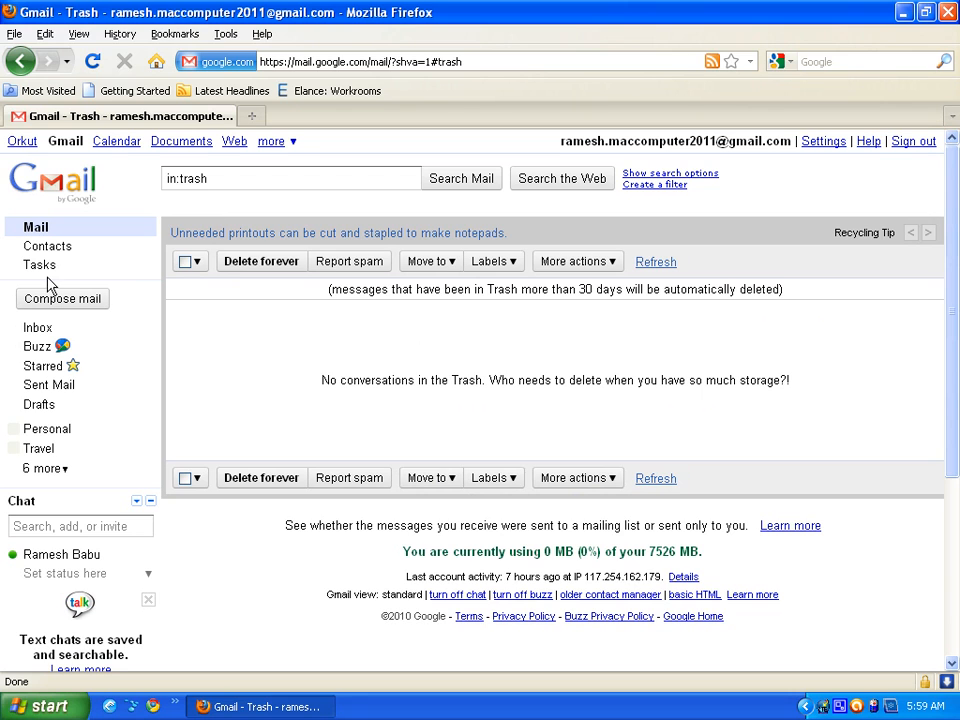
{"action": "left_click", "coordinate": [48, 334]}
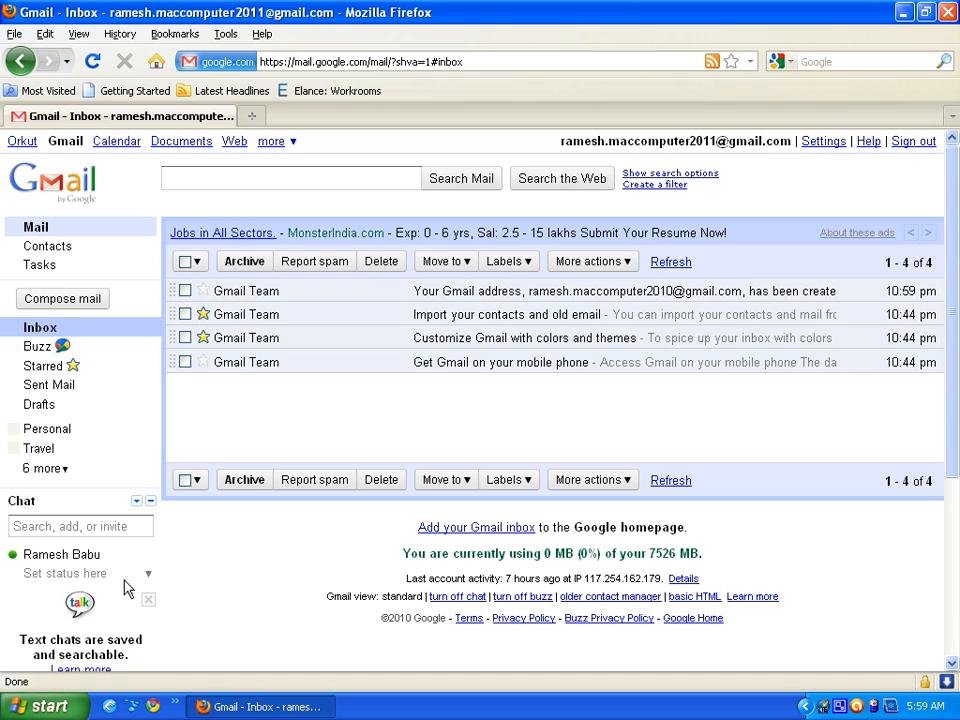
- Delete the Gmail address welcome message and open Trash, where it now sits alone
{"action": "left_click", "coordinate": [185, 291]}
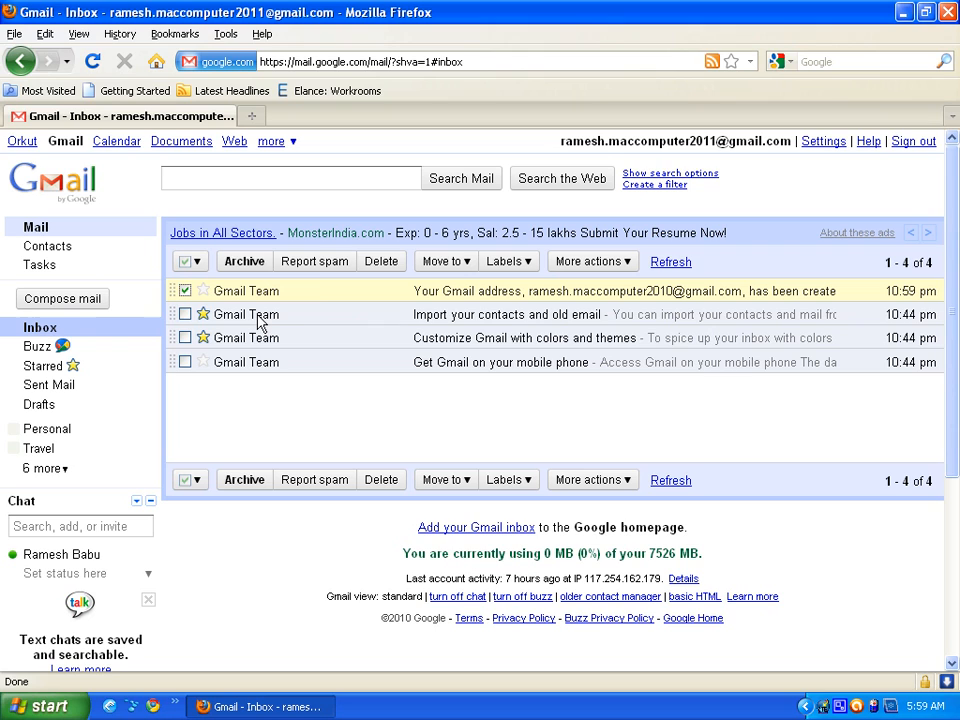
{"action": "left_click", "coordinate": [380, 263]}
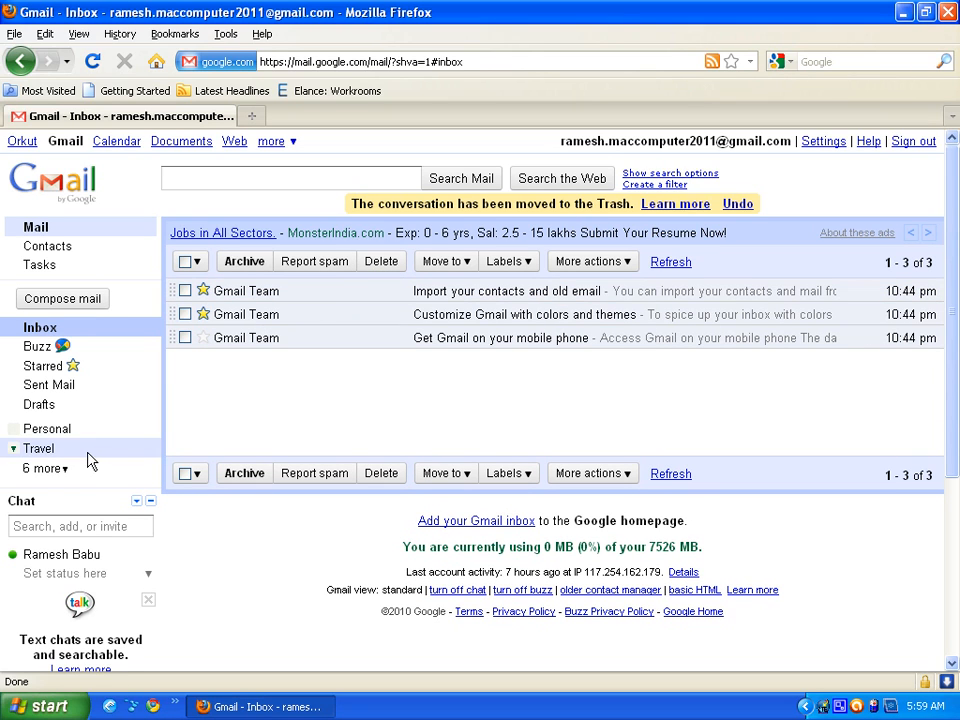
{"action": "left_click", "coordinate": [52, 468]}
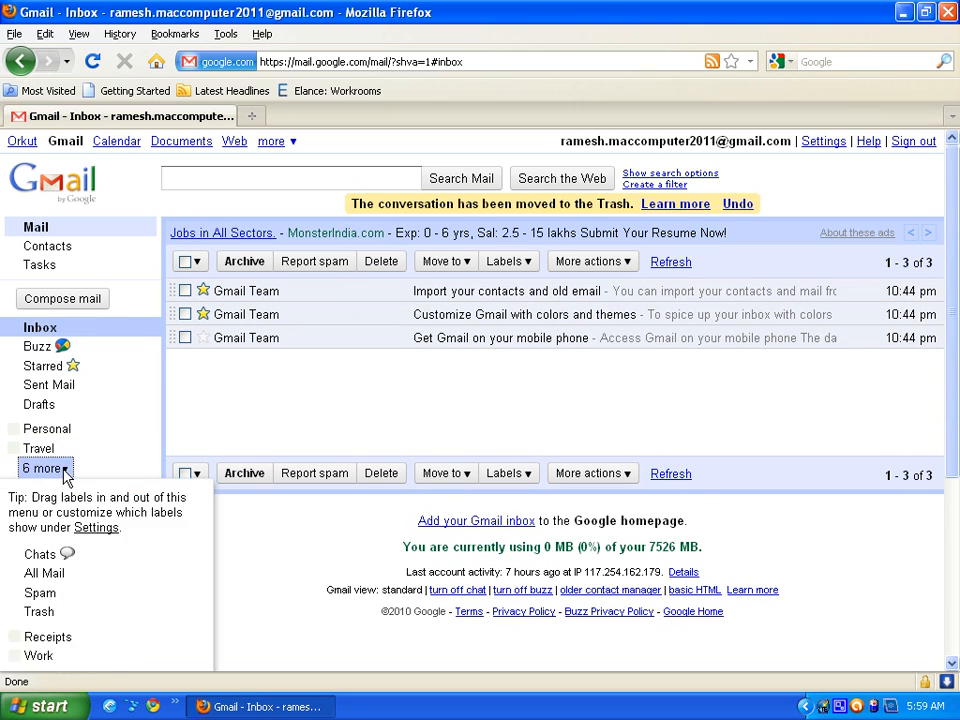
{"action": "left_click", "coordinate": [44, 612]}
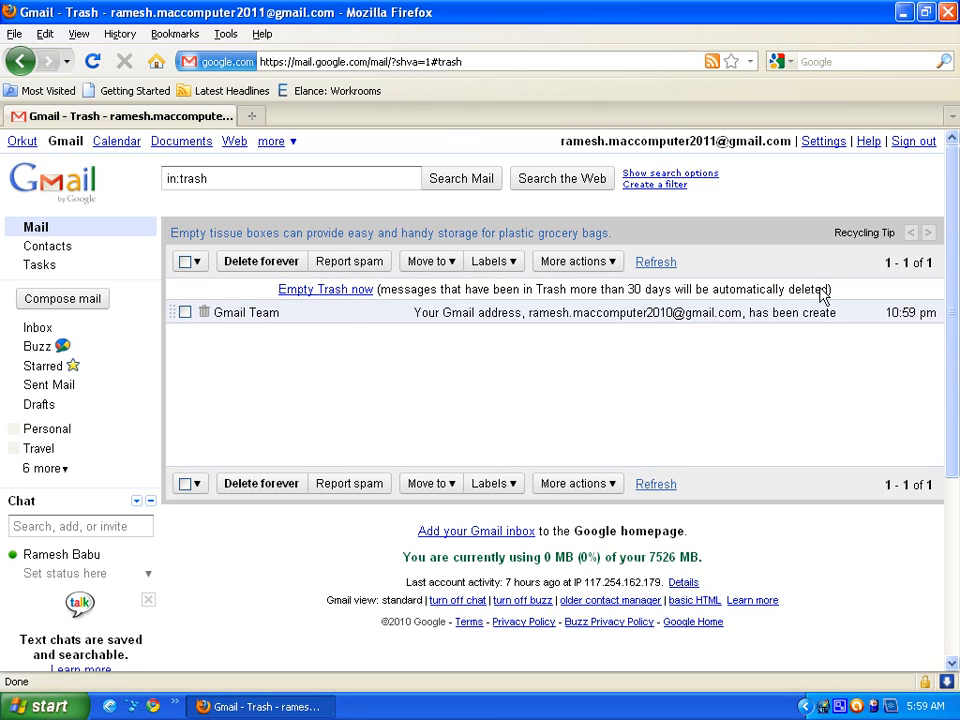
- Move the trashed welcome message back to the Inbox, which lists four Gmail Team messages
{"action": "left_click", "coordinate": [184, 313]}
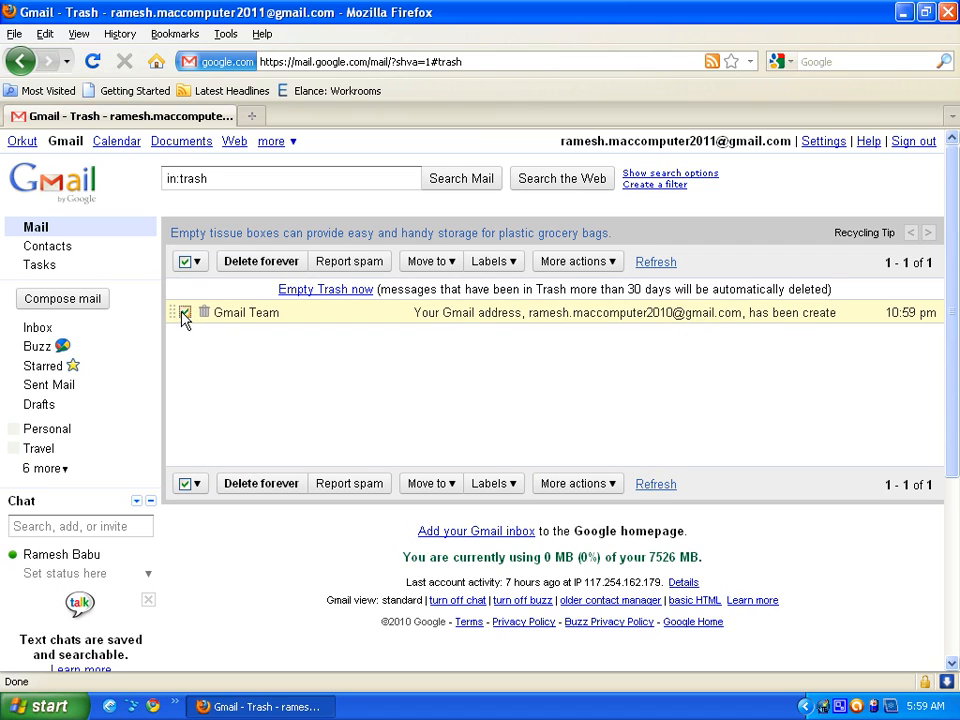
{"action": "left_click", "coordinate": [450, 263]}
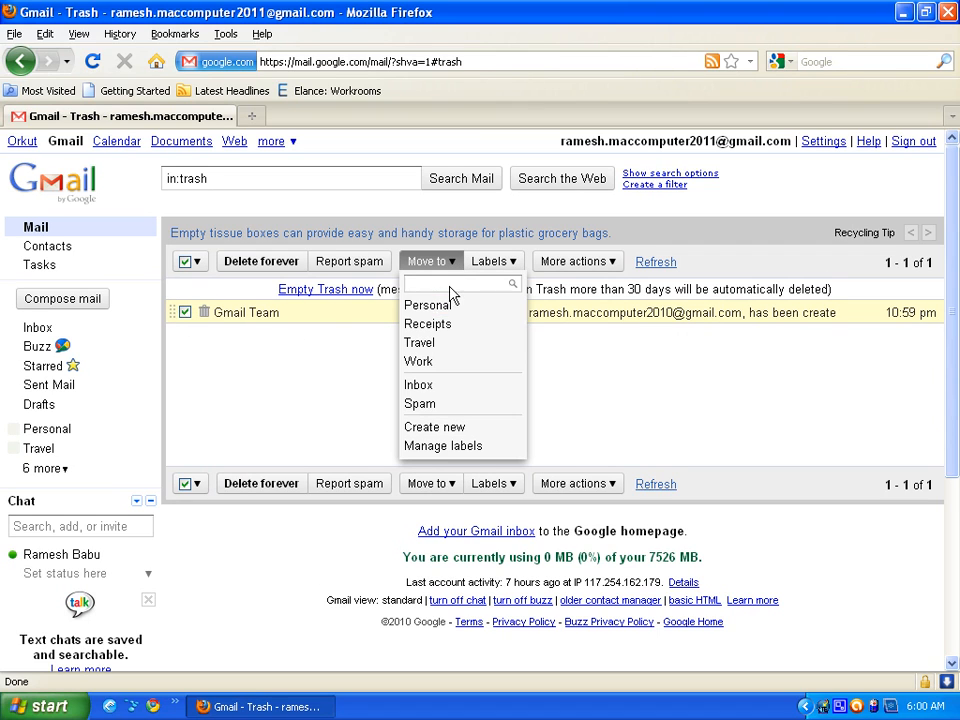
{"action": "left_click", "coordinate": [430, 387]}
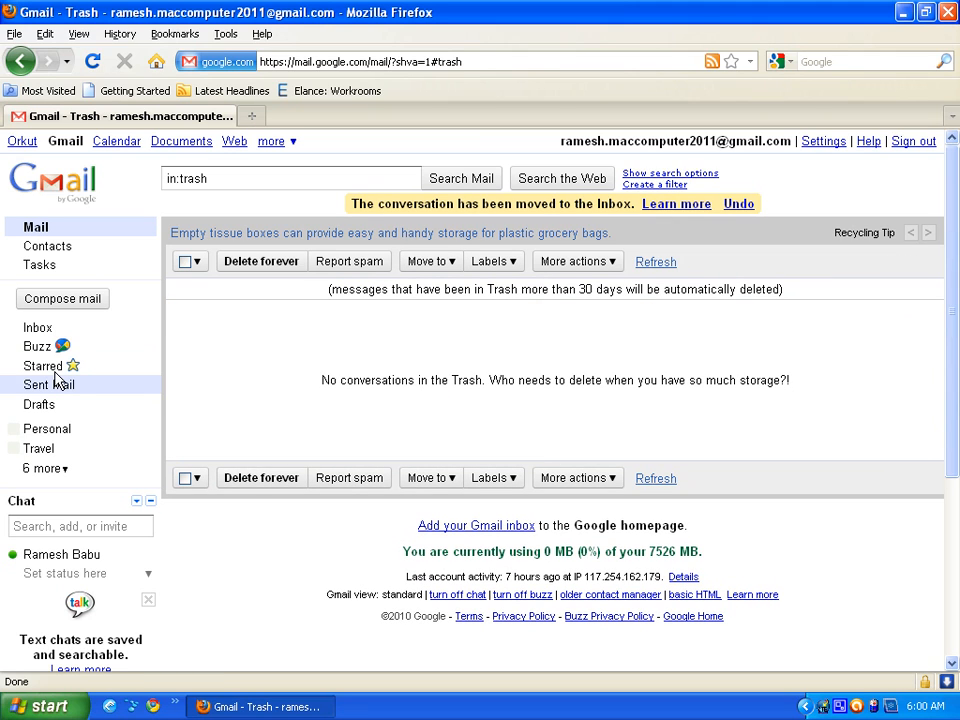
{"action": "left_click", "coordinate": [40, 328]}
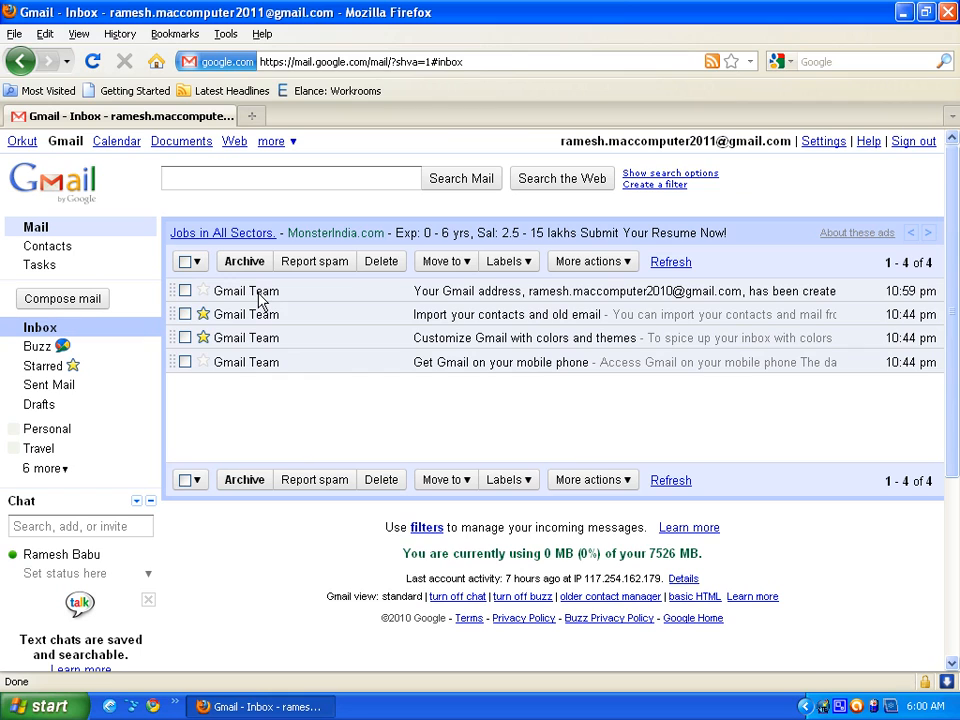
- Select the two unstarred welcome messages, move them to Personal, and view that label
{"action": "left_click", "coordinate": [197, 263]}
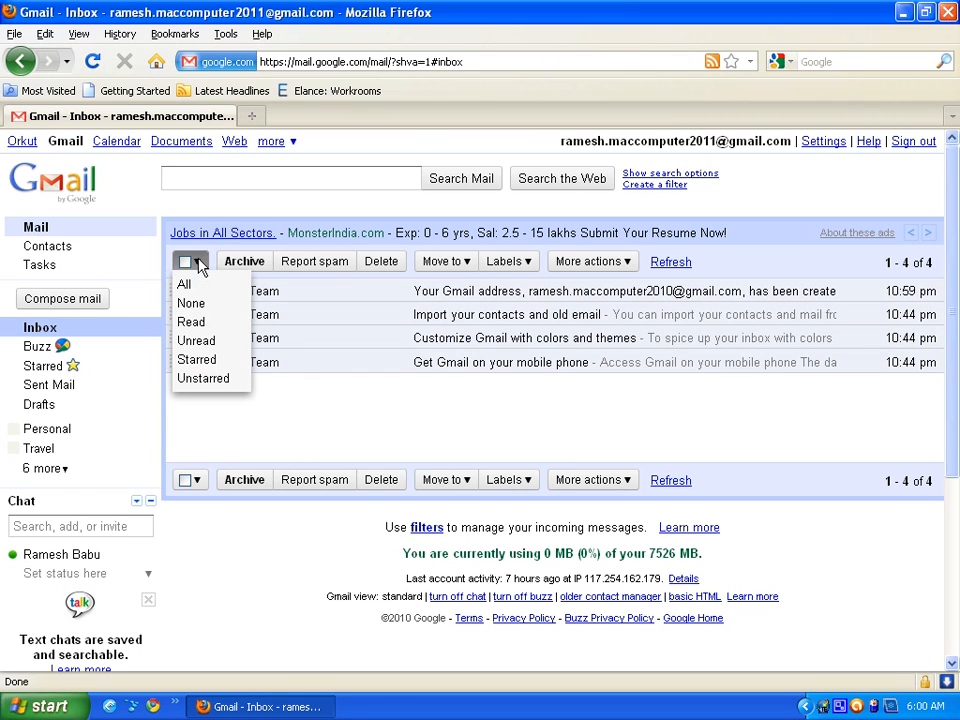
{"action": "left_click", "coordinate": [204, 379]}
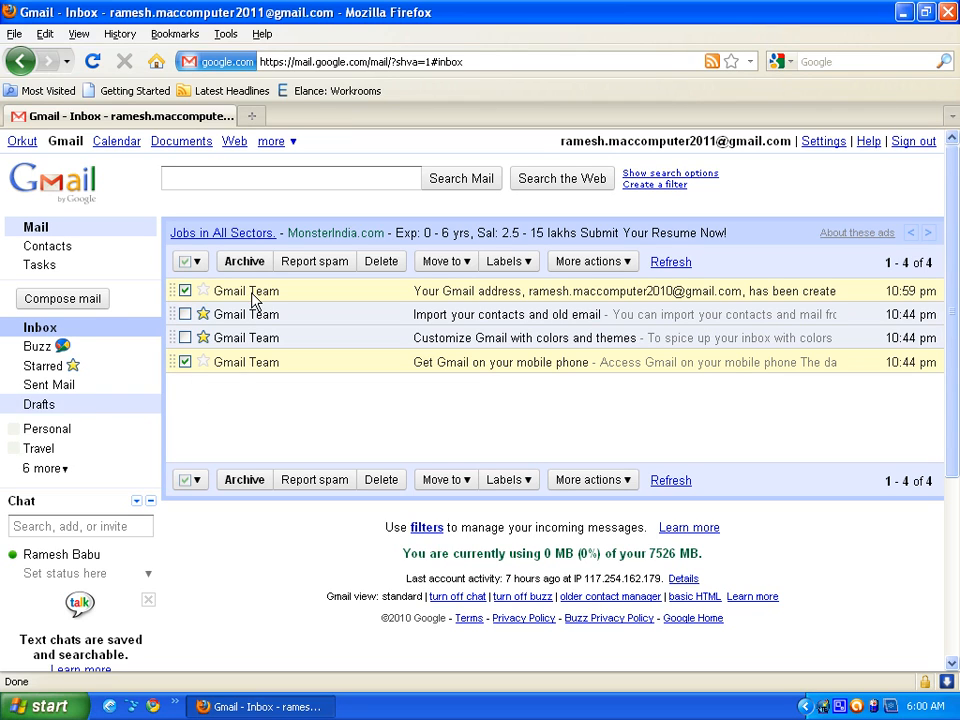
{"action": "left_click", "coordinate": [465, 262]}
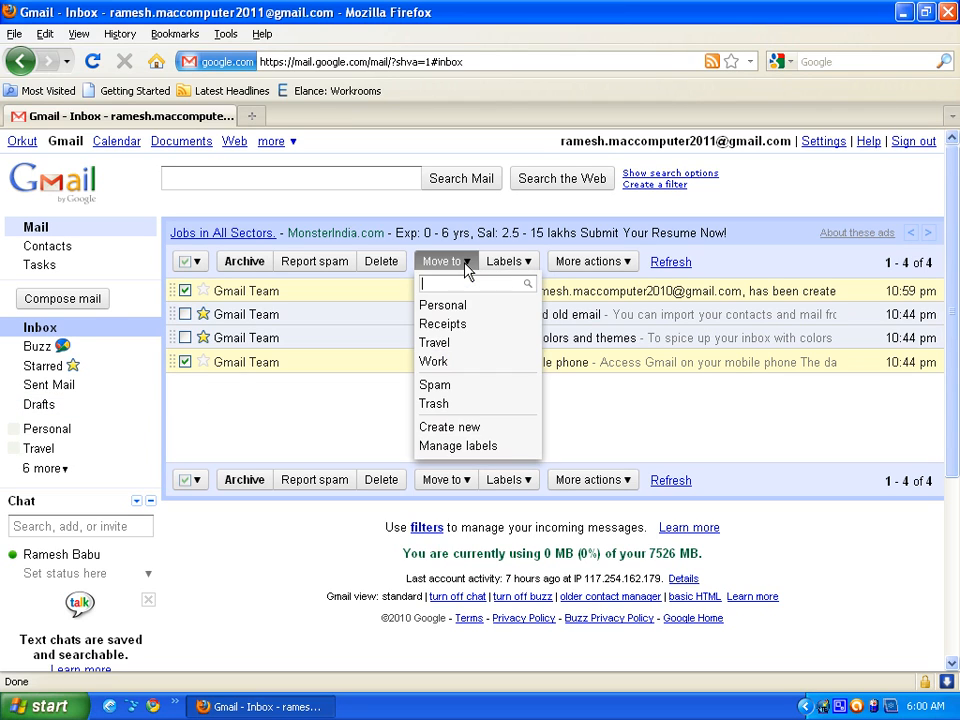
{"action": "left_click", "coordinate": [446, 313]}
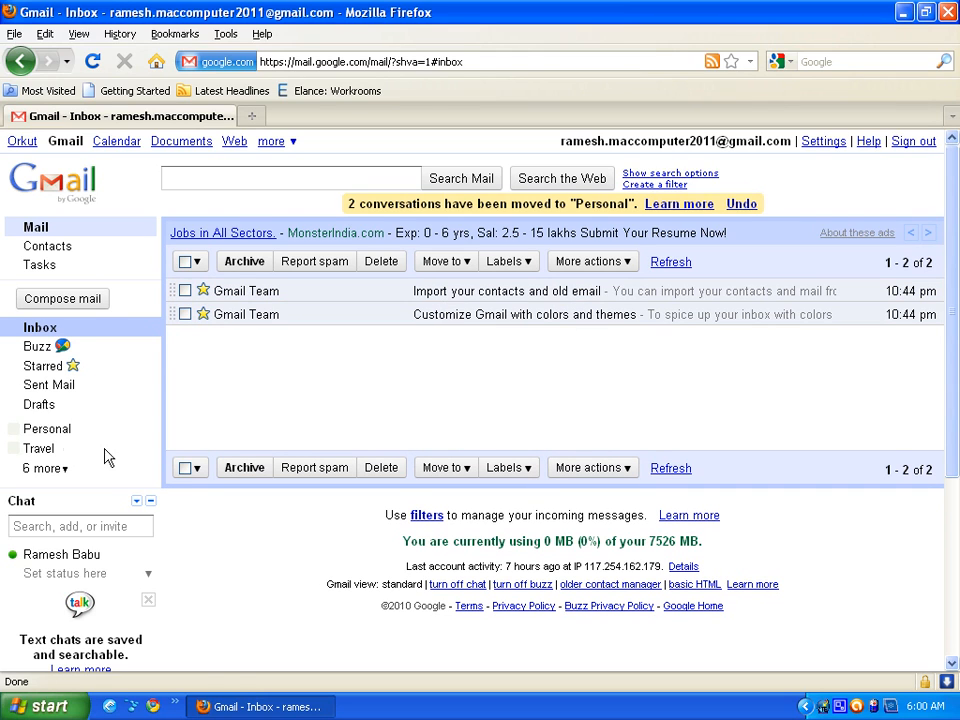
{"action": "left_click", "coordinate": [49, 434]}
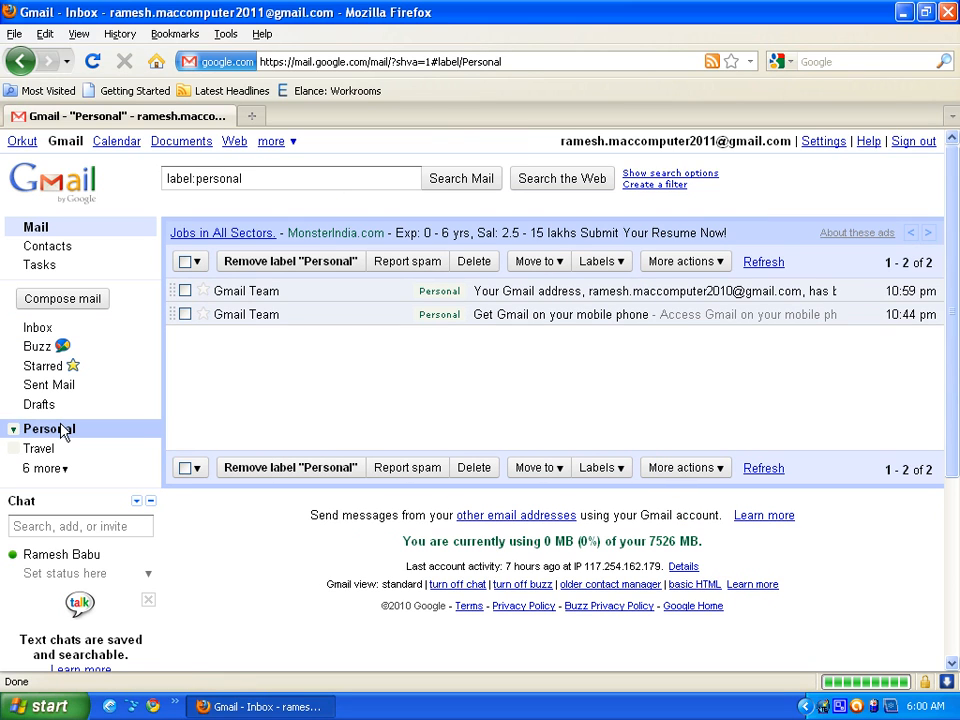
- Move both welcome messages from Personal back to the Inbox
{"action": "left_click", "coordinate": [185, 291]}
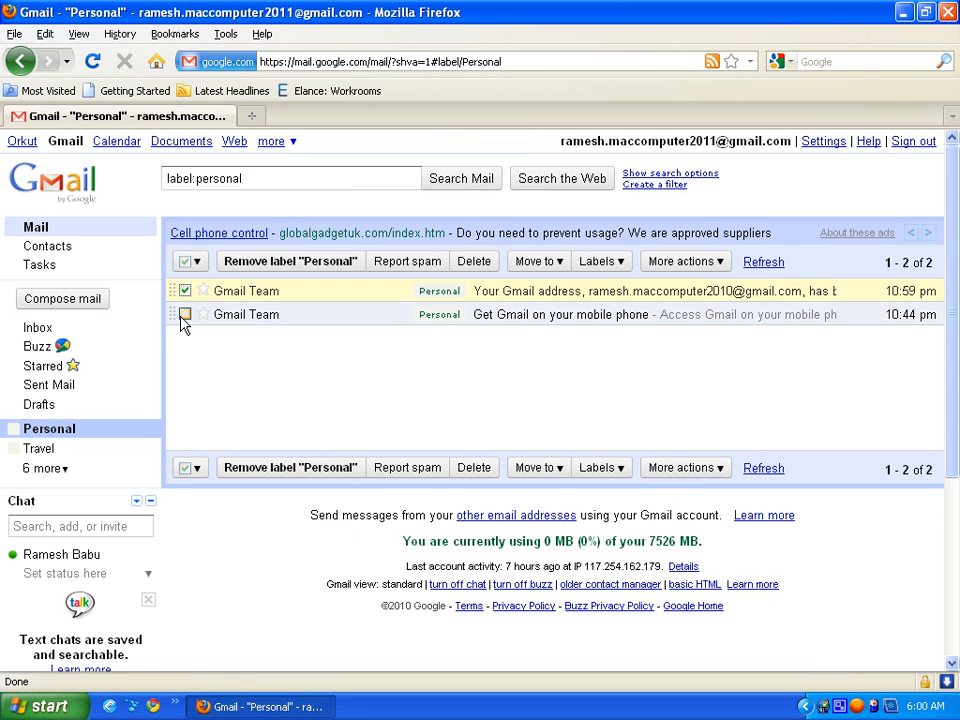
{"action": "left_click", "coordinate": [185, 315]}
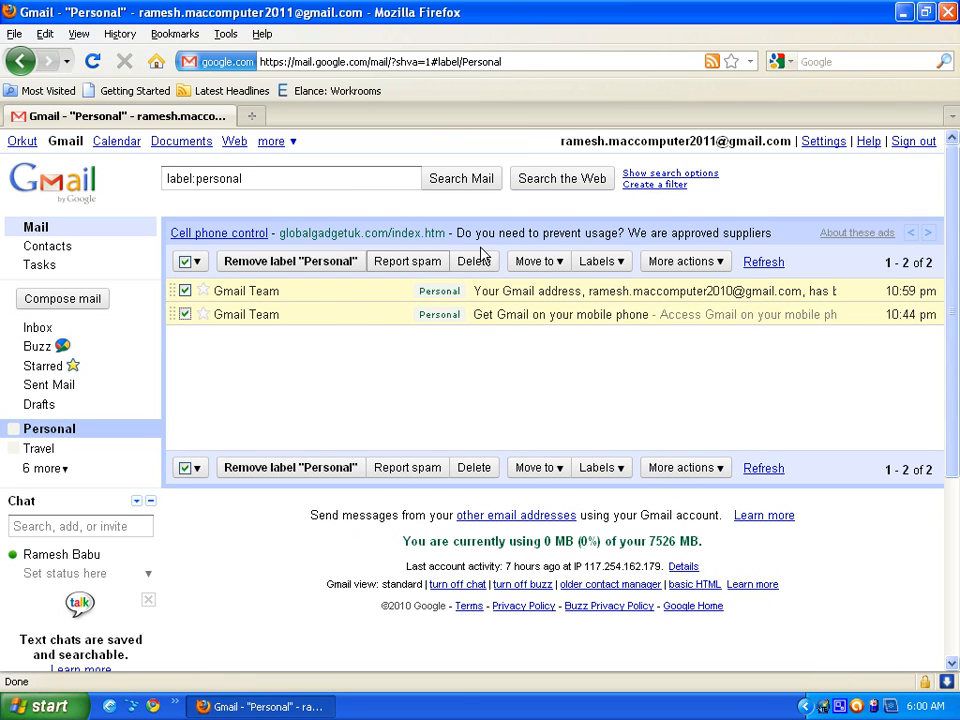
{"action": "left_click", "coordinate": [558, 268]}
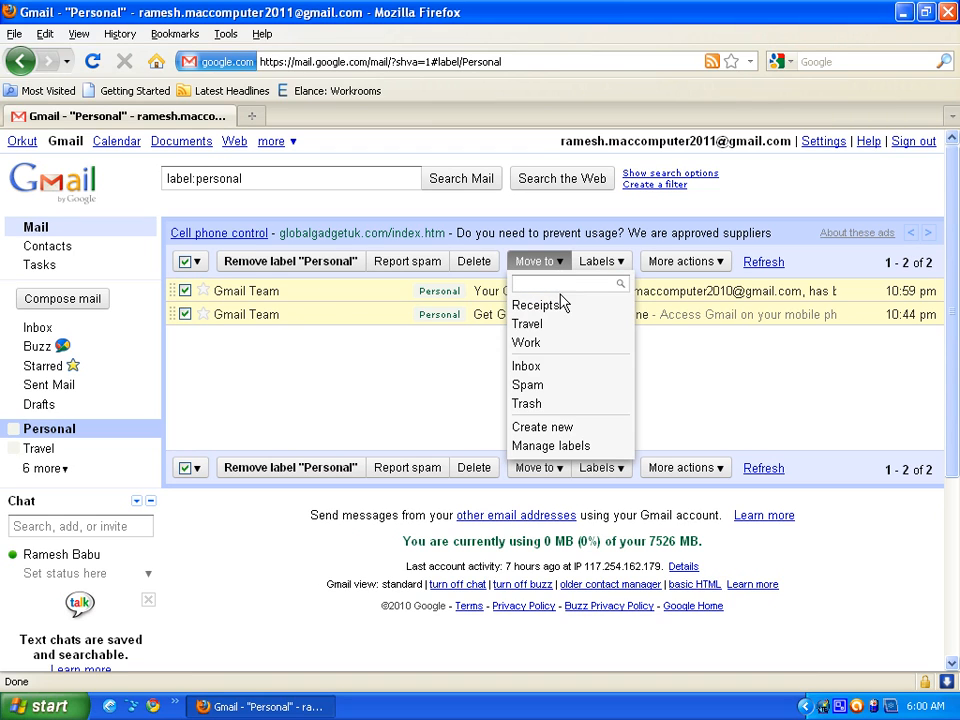
{"action": "left_click", "coordinate": [526, 368]}
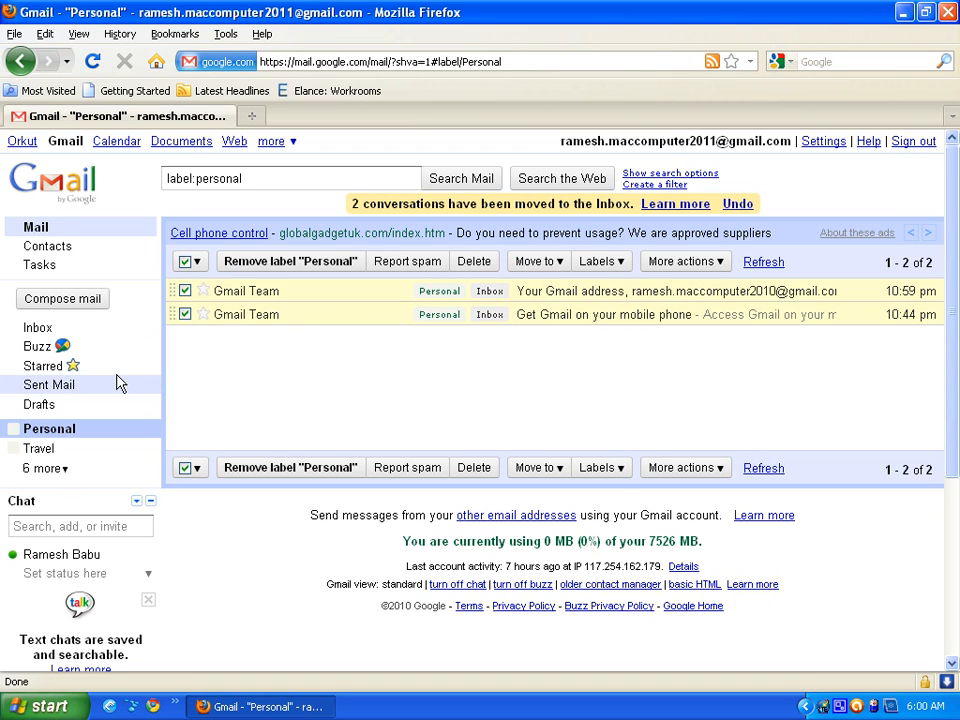
{"action": "left_click", "coordinate": [38, 329]}
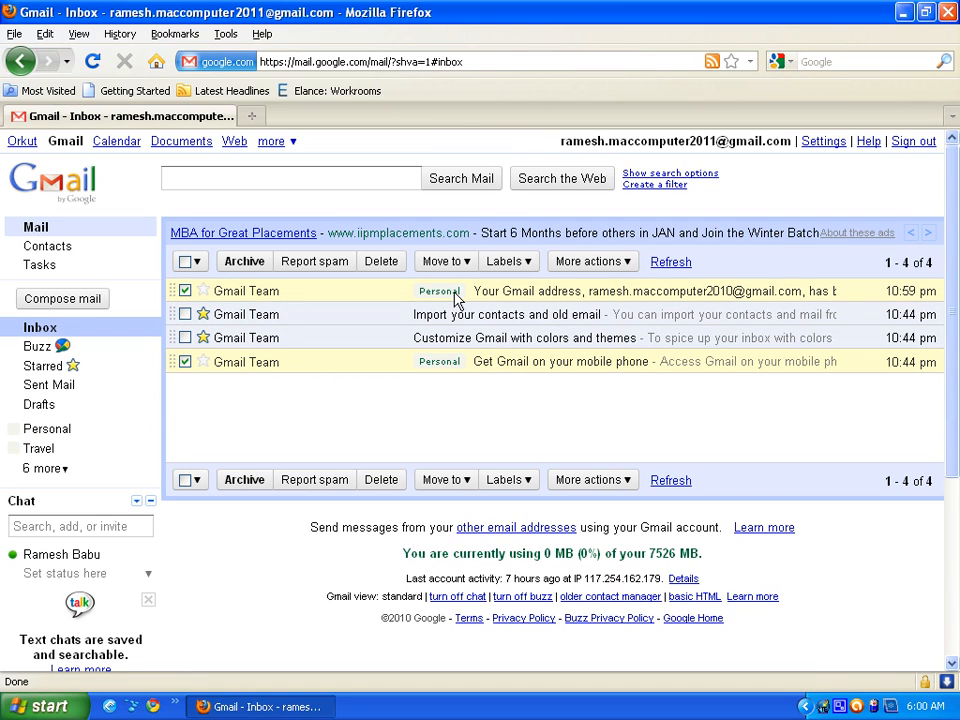
- Apply the Personal label to the two Inbox welcome messages and clear the selection
{"action": "left_click", "coordinate": [530, 268]}
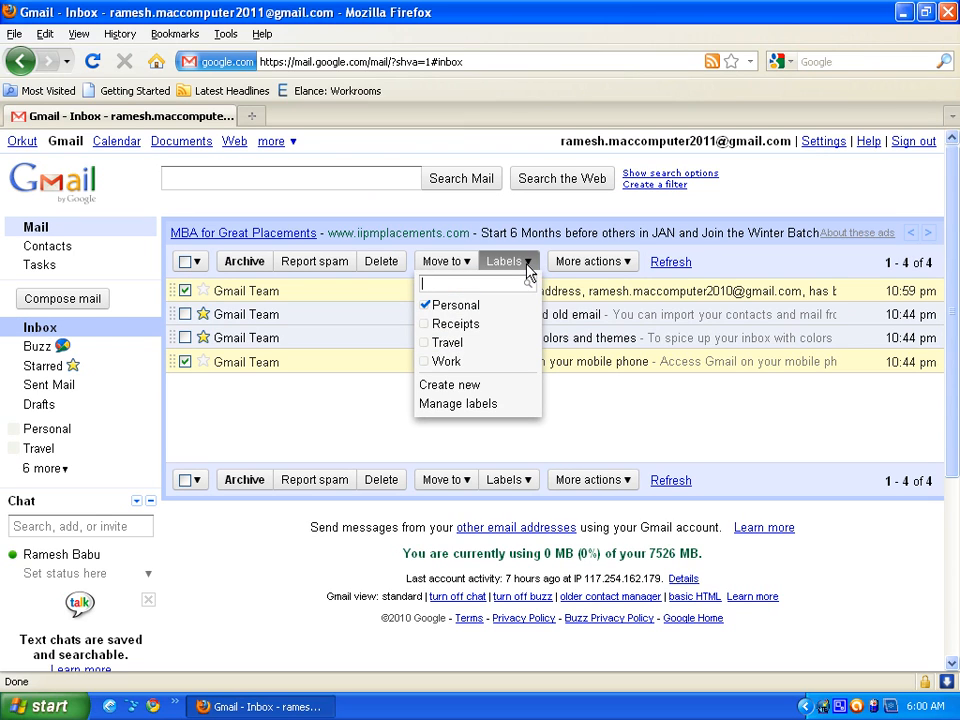
{"action": "left_click", "coordinate": [309, 422]}
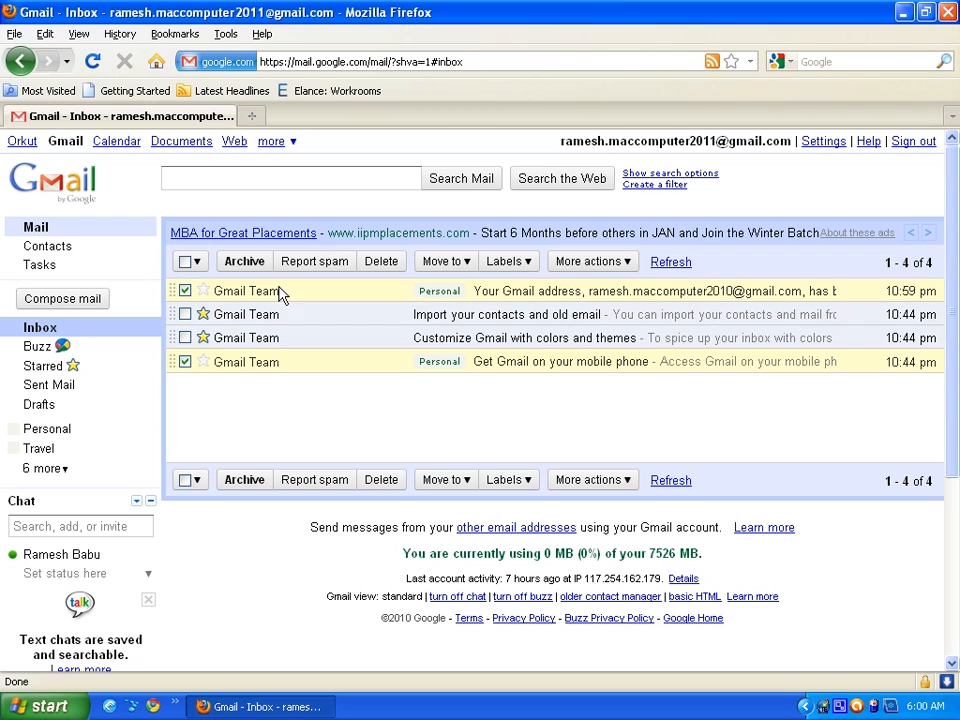
{"action": "left_click", "coordinate": [185, 362]}
{"action": "left_click", "coordinate": [185, 290]}
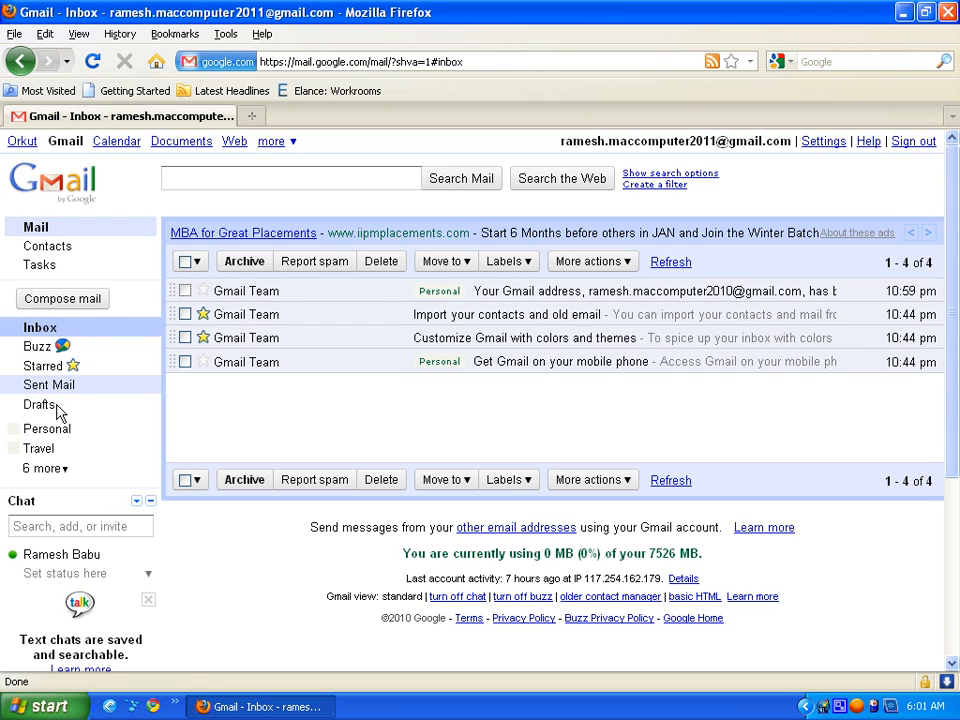
{"action": "left_click", "coordinate": [37, 407]}
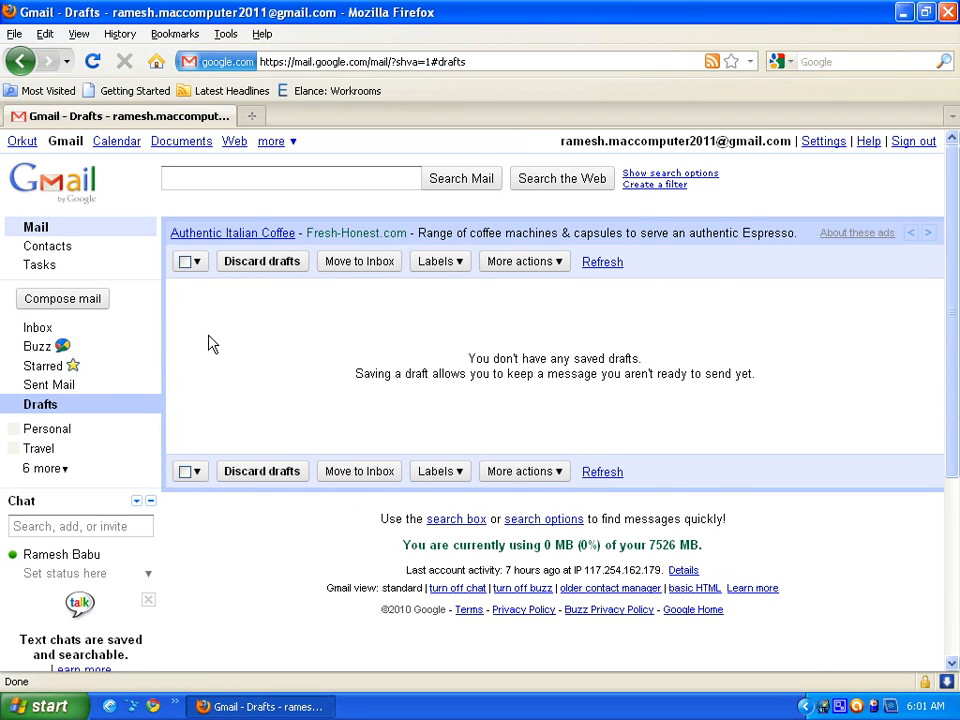
- Scroll down the empty Drafts view to the Chat and Invite a friend panels and select the invite address box
{"action": "scroll", "coordinate": [240, 370], "scroll_direction": "down", "scroll_amount": 5}
{"action": "scroll", "coordinate": [330, 330], "scroll_direction": "up", "scroll_amount": 2}
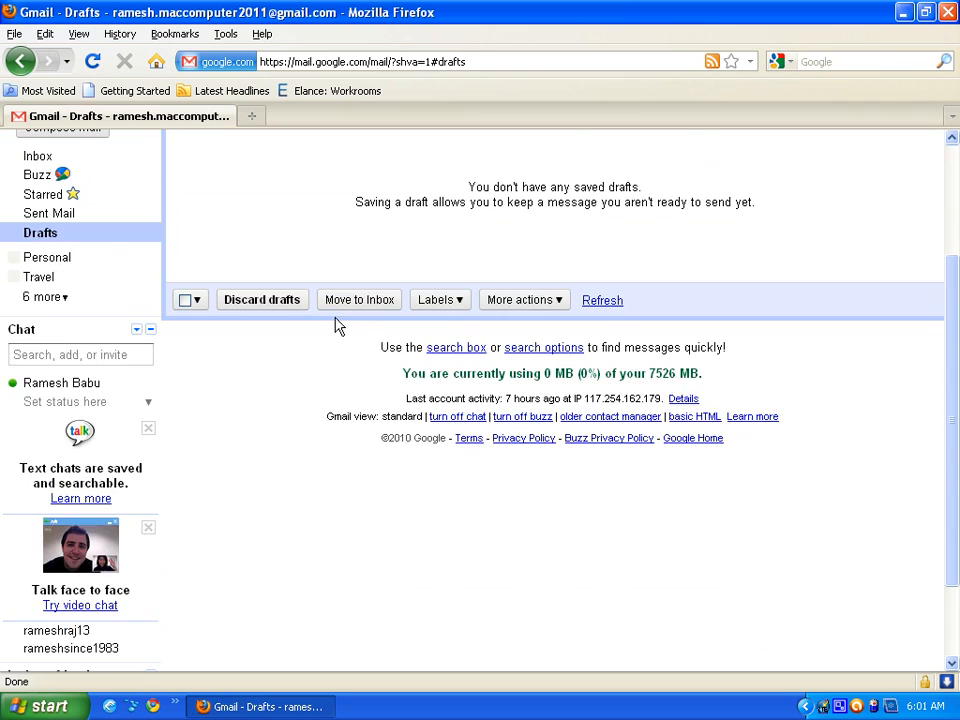
{"action": "scroll", "coordinate": [336, 325], "scroll_direction": "up", "scroll_amount": 3}
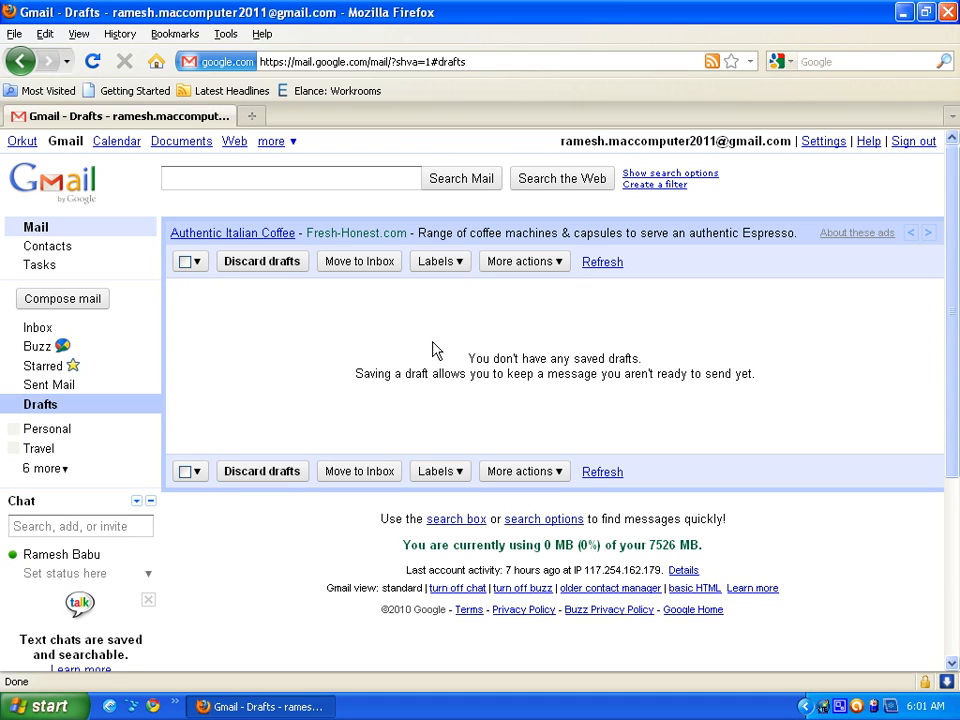
{"action": "scroll", "coordinate": [230, 200], "scroll_direction": "down", "scroll_amount": 5}
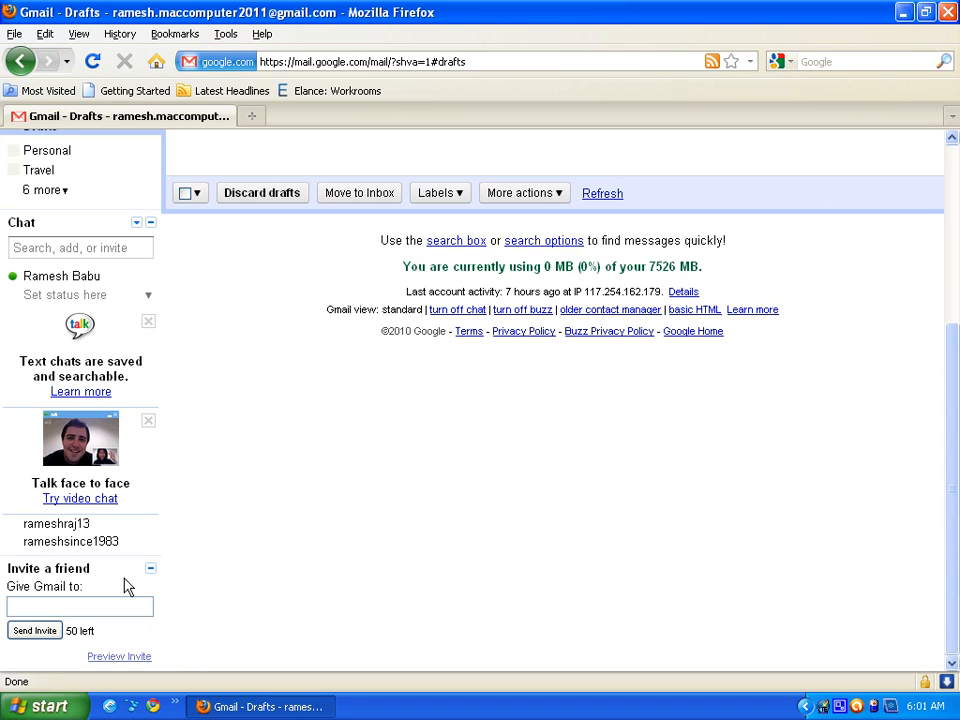
{"action": "mouse_move", "coordinate": [96, 544]}
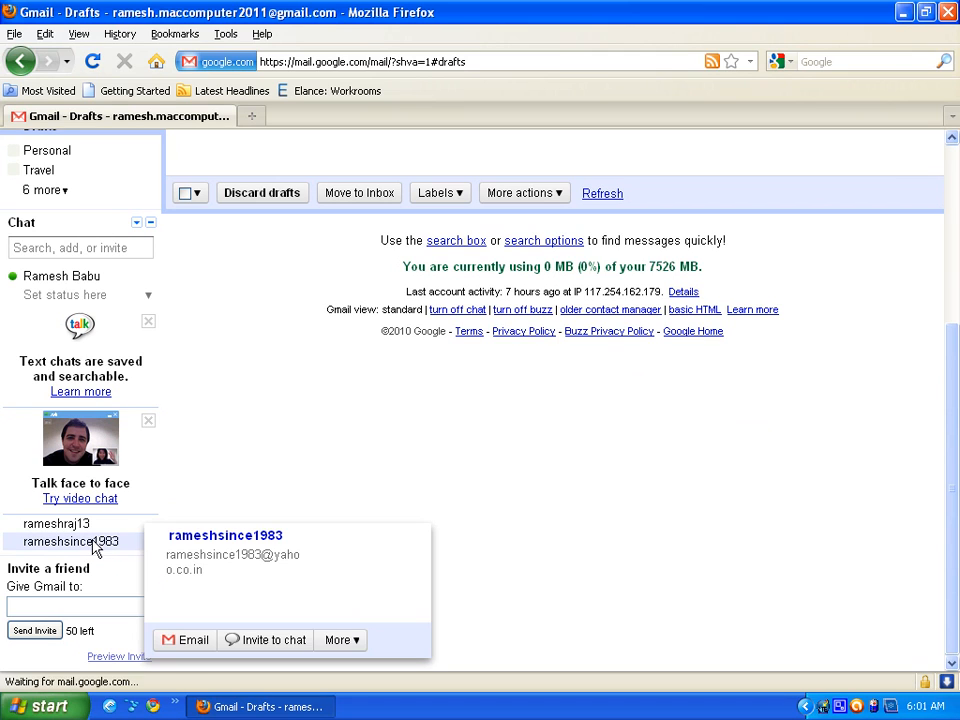
{"action": "left_click", "coordinate": [73, 613]}
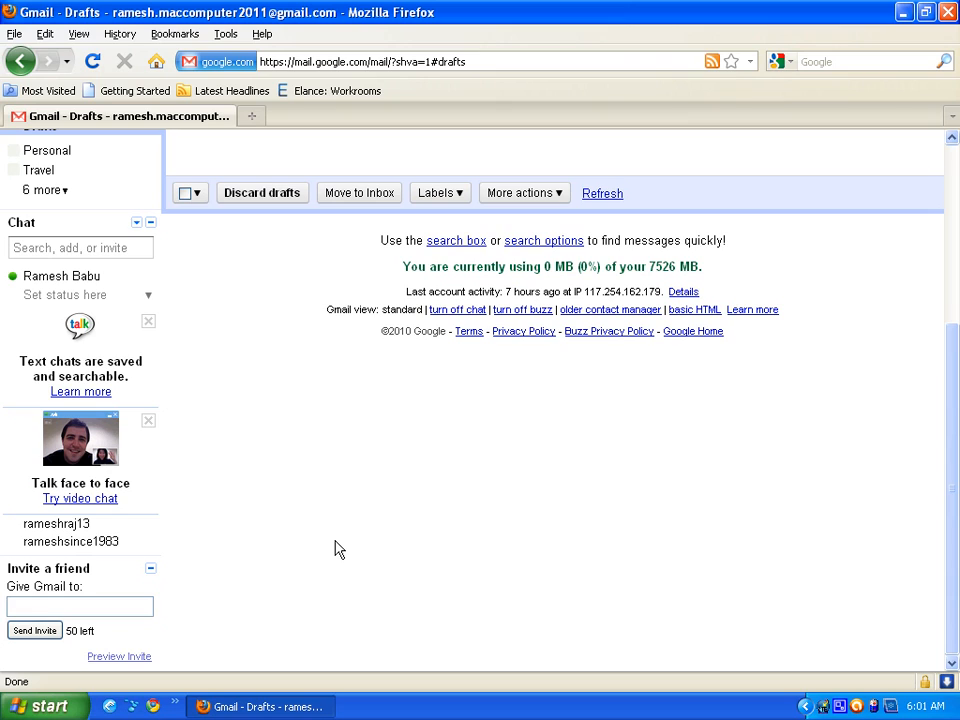
{"action": "left_click", "coordinate": [108, 612]}
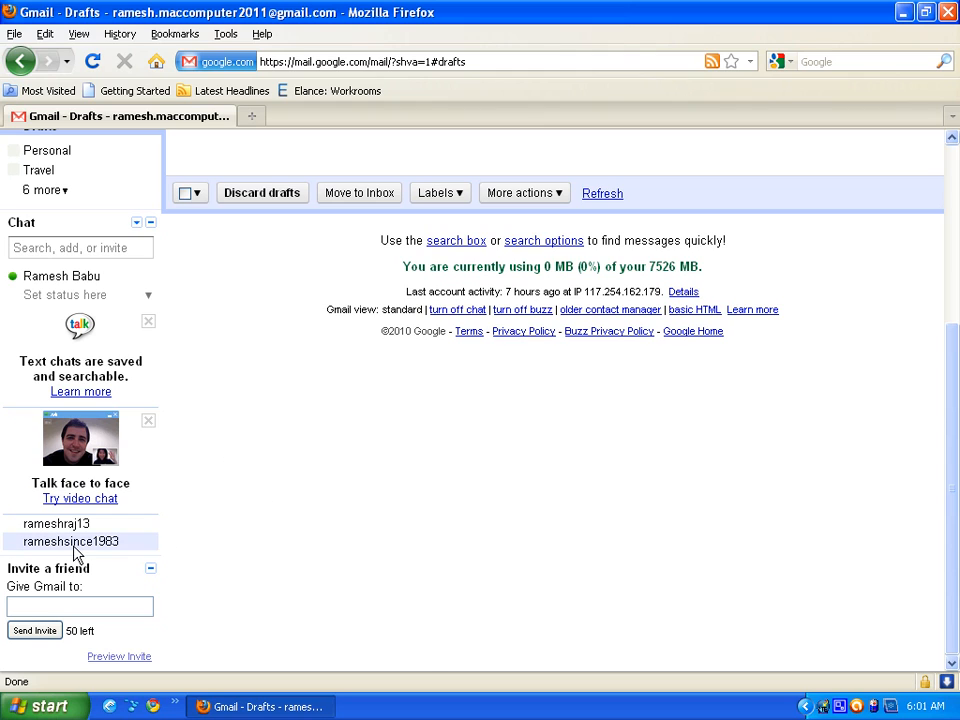
- Send a chat invitation to the listed contact, then return to the Inbox showing 1–4 of 4
{"action": "mouse_move", "coordinate": [72, 545]}
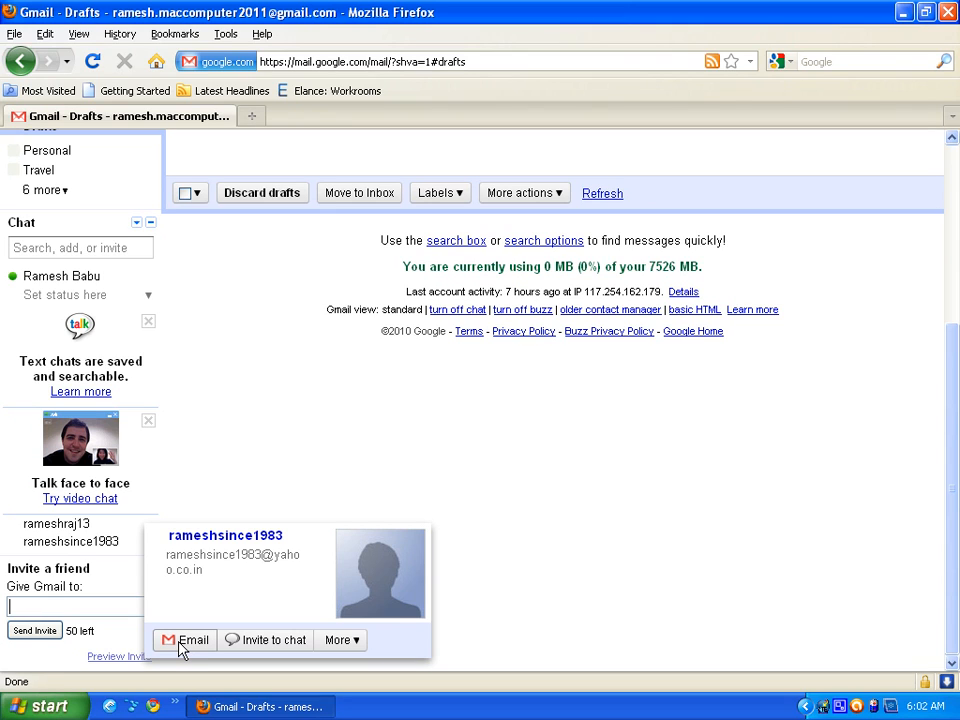
{"action": "left_click", "coordinate": [264, 646]}
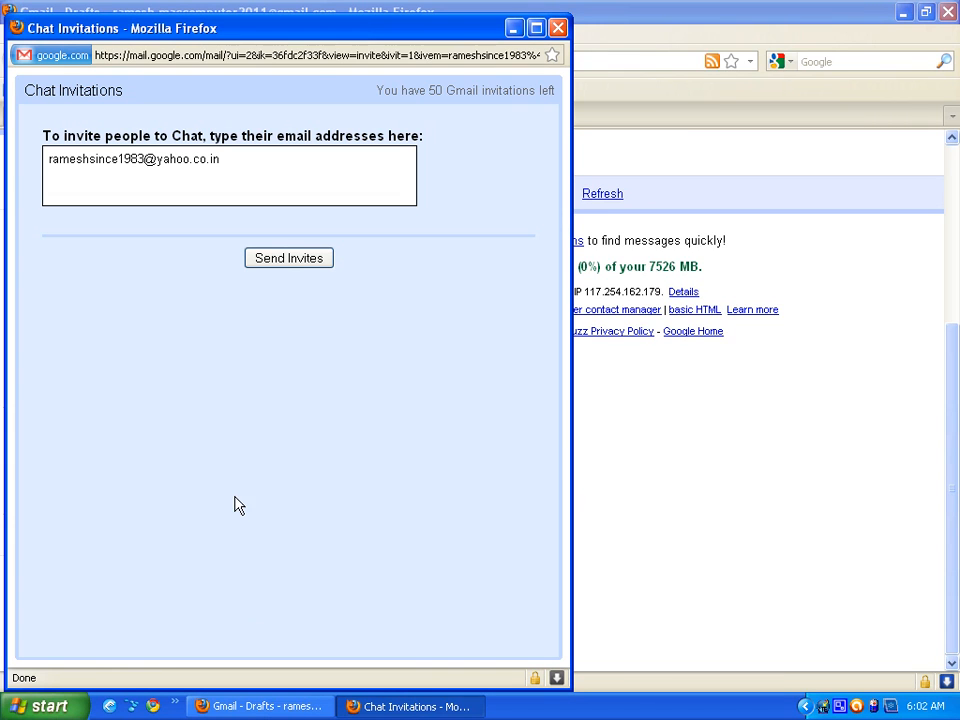
{"action": "left_click", "coordinate": [285, 263]}
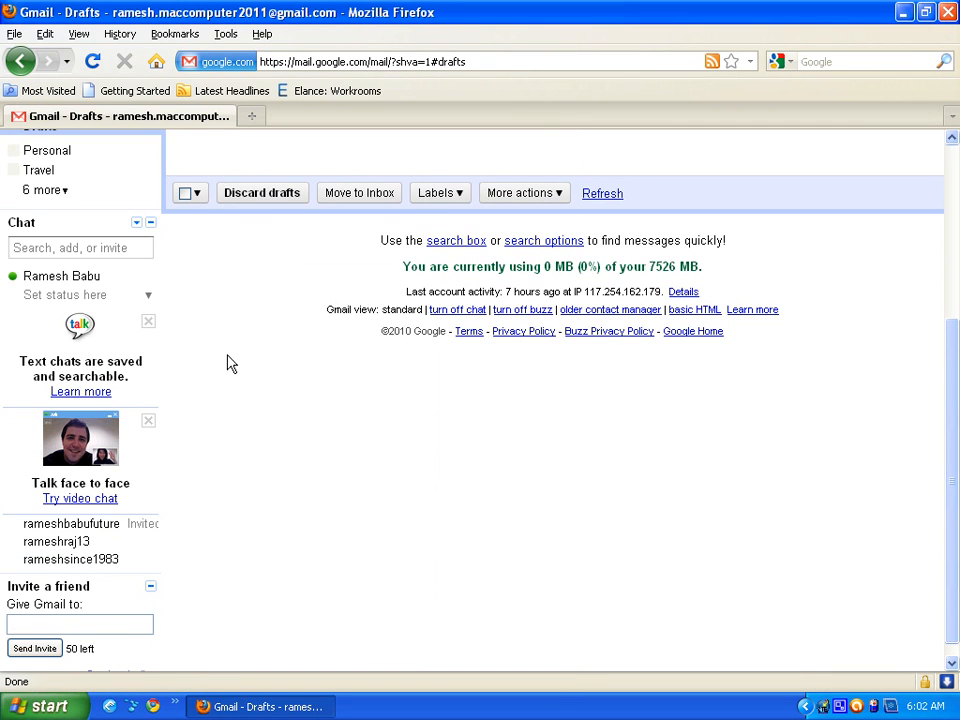
{"action": "scroll", "coordinate": [226, 363], "scroll_direction": "up", "scroll_amount": 5}
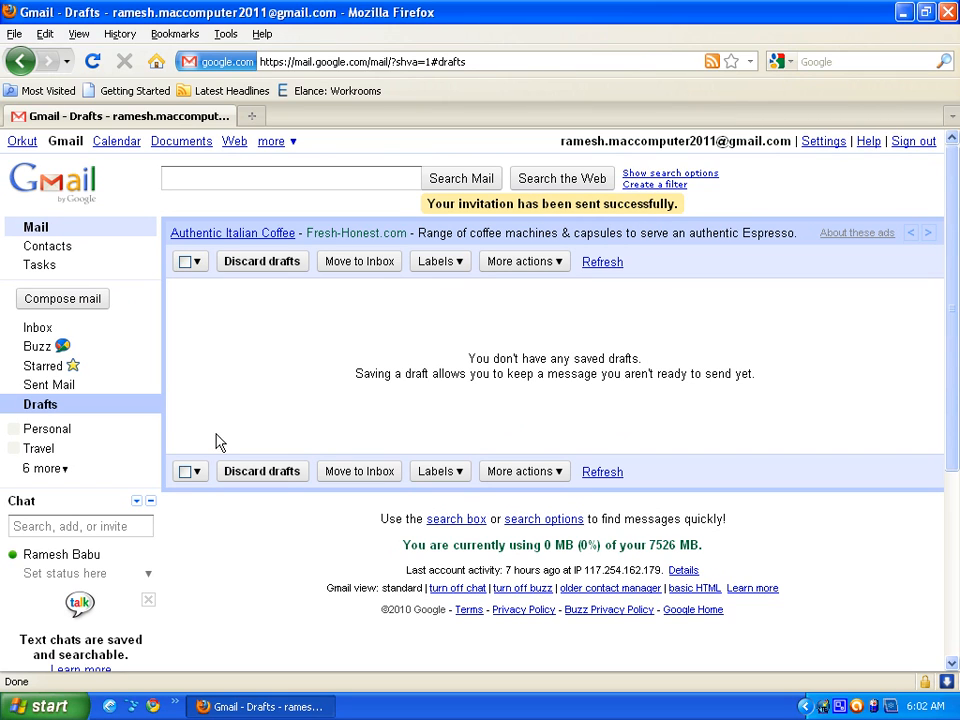
{"action": "left_click", "coordinate": [42, 335]}
{"action": "scroll", "coordinate": [210, 405], "scroll_direction": "down", "scroll_amount": 5}
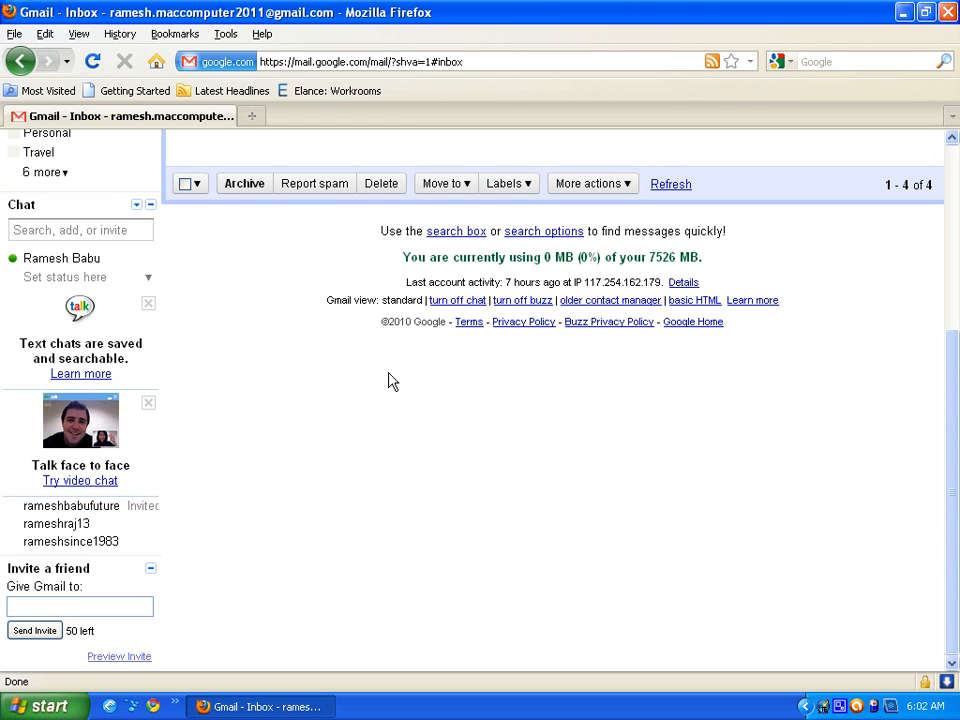
- Scroll the Inbox back to the top and minimise the Firefox window to reveal the desktop
{"action": "scroll", "coordinate": [367, 392], "scroll_direction": "up", "scroll_amount": 5}
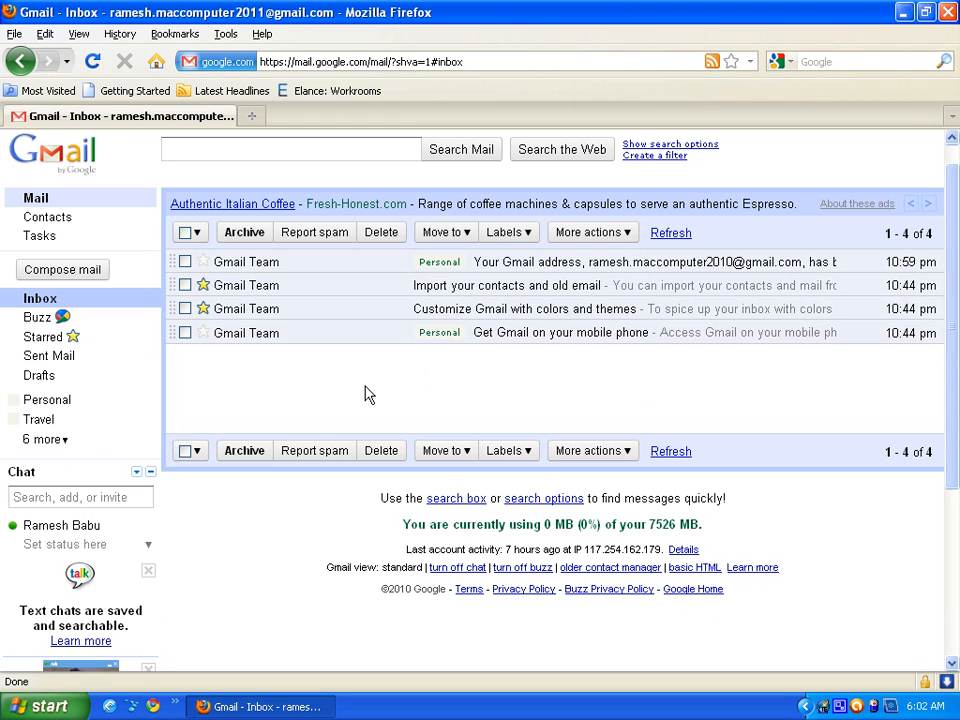
{"action": "scroll", "coordinate": [358, 377], "scroll_direction": "up", "scroll_amount": 1}
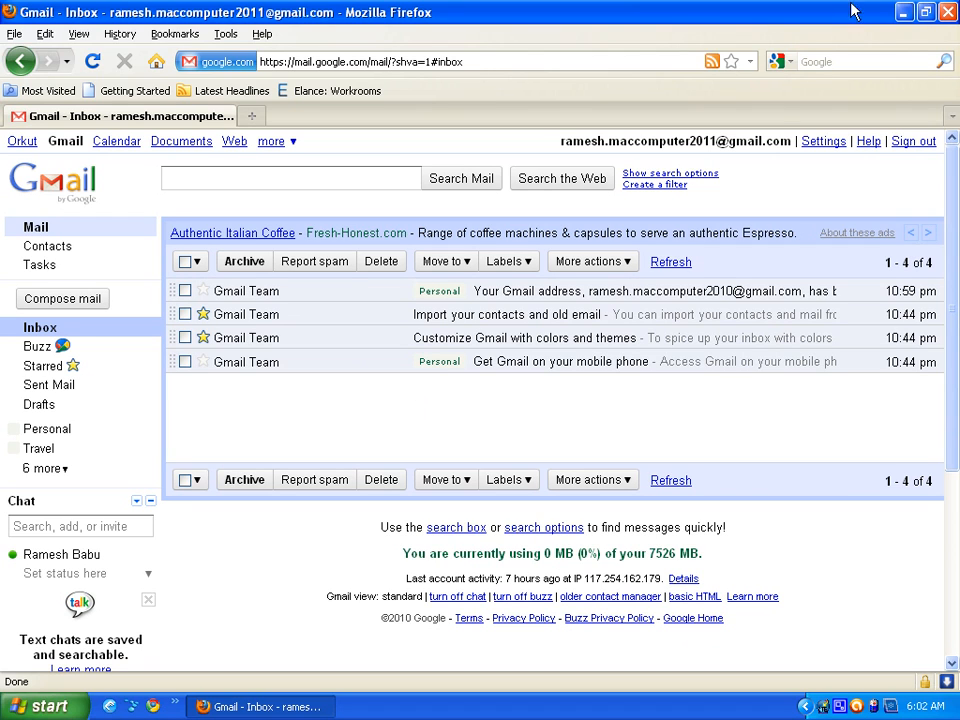
{"action": "left_click", "coordinate": [902, 13]}
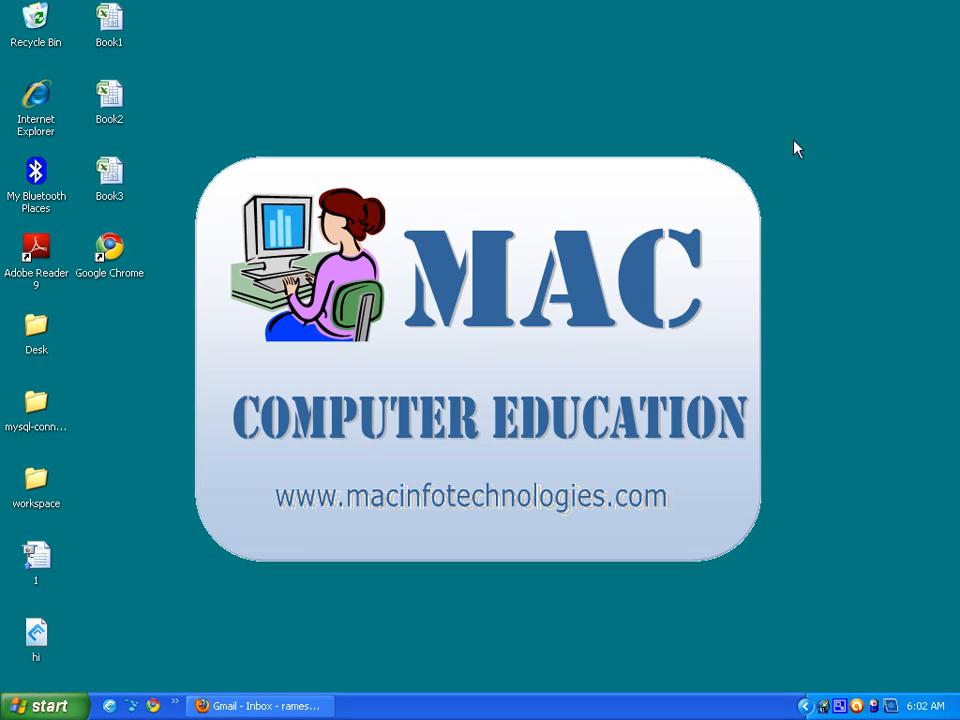